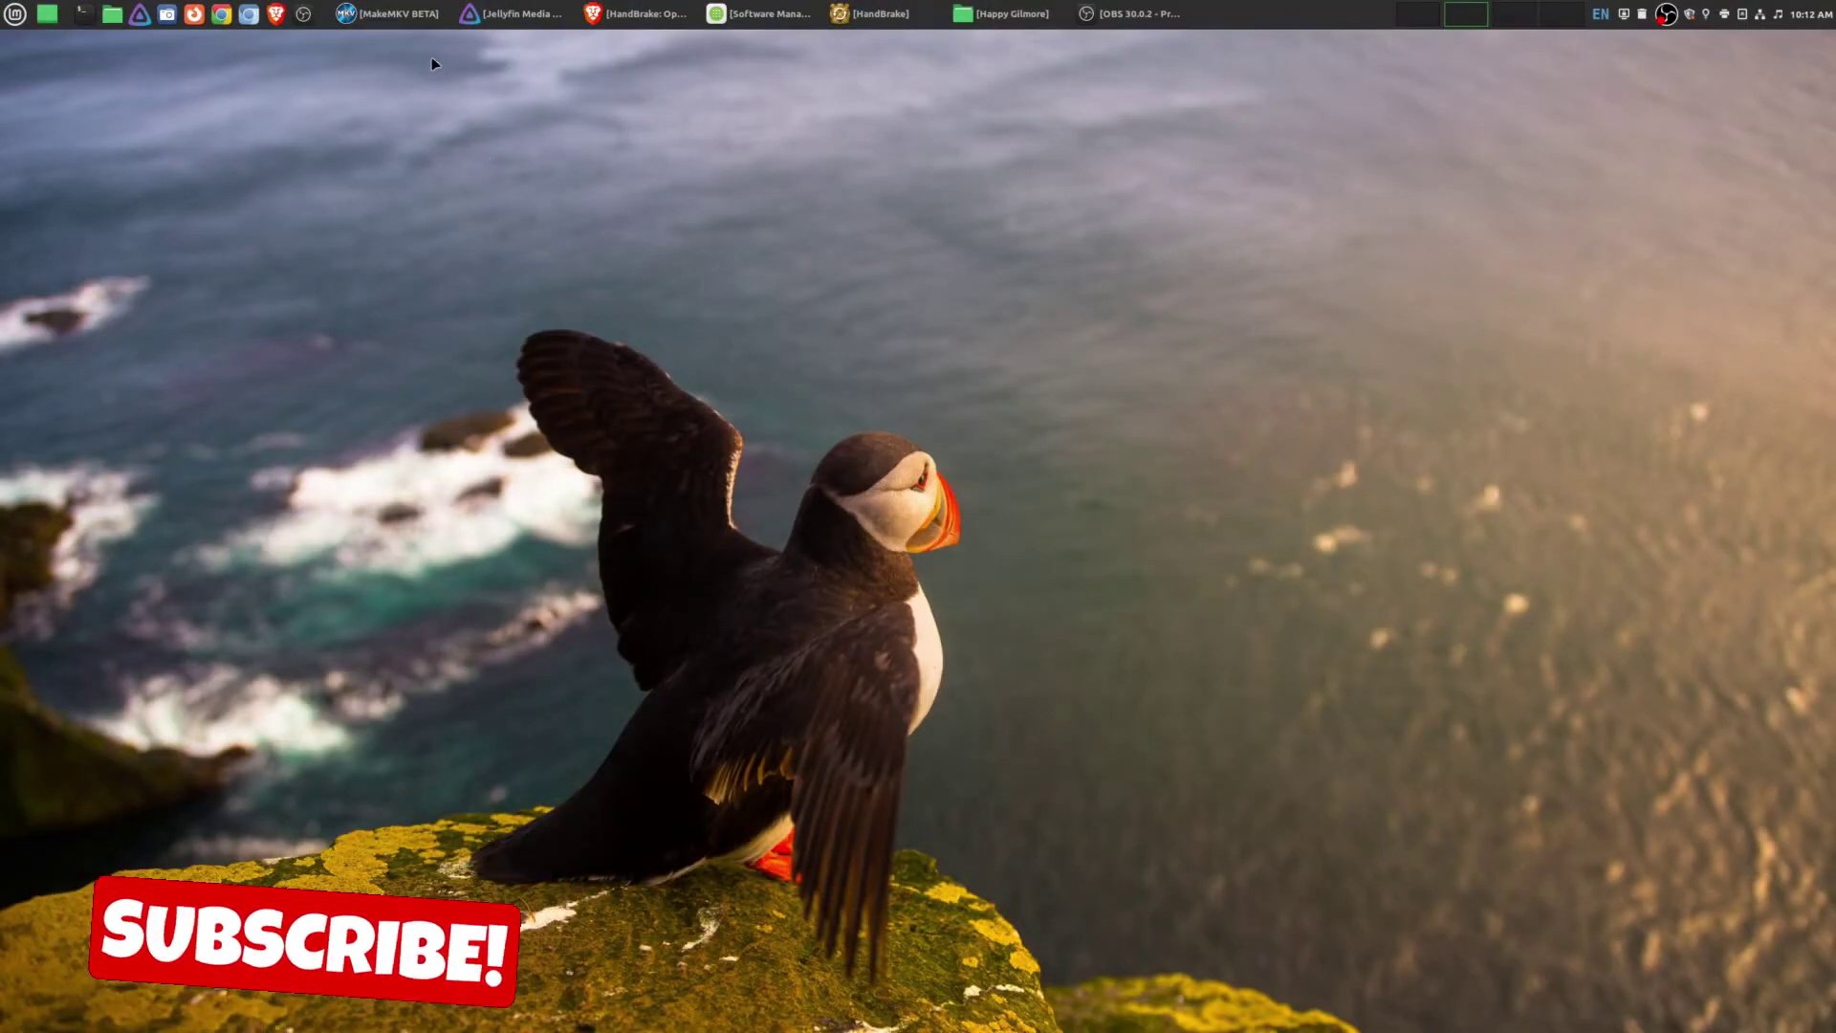
Check MakeMKV's window for the Blu-ray drive status, then bring Jellyfin's Movies library forward
{"action": "left_click", "coordinate": [390, 11]}
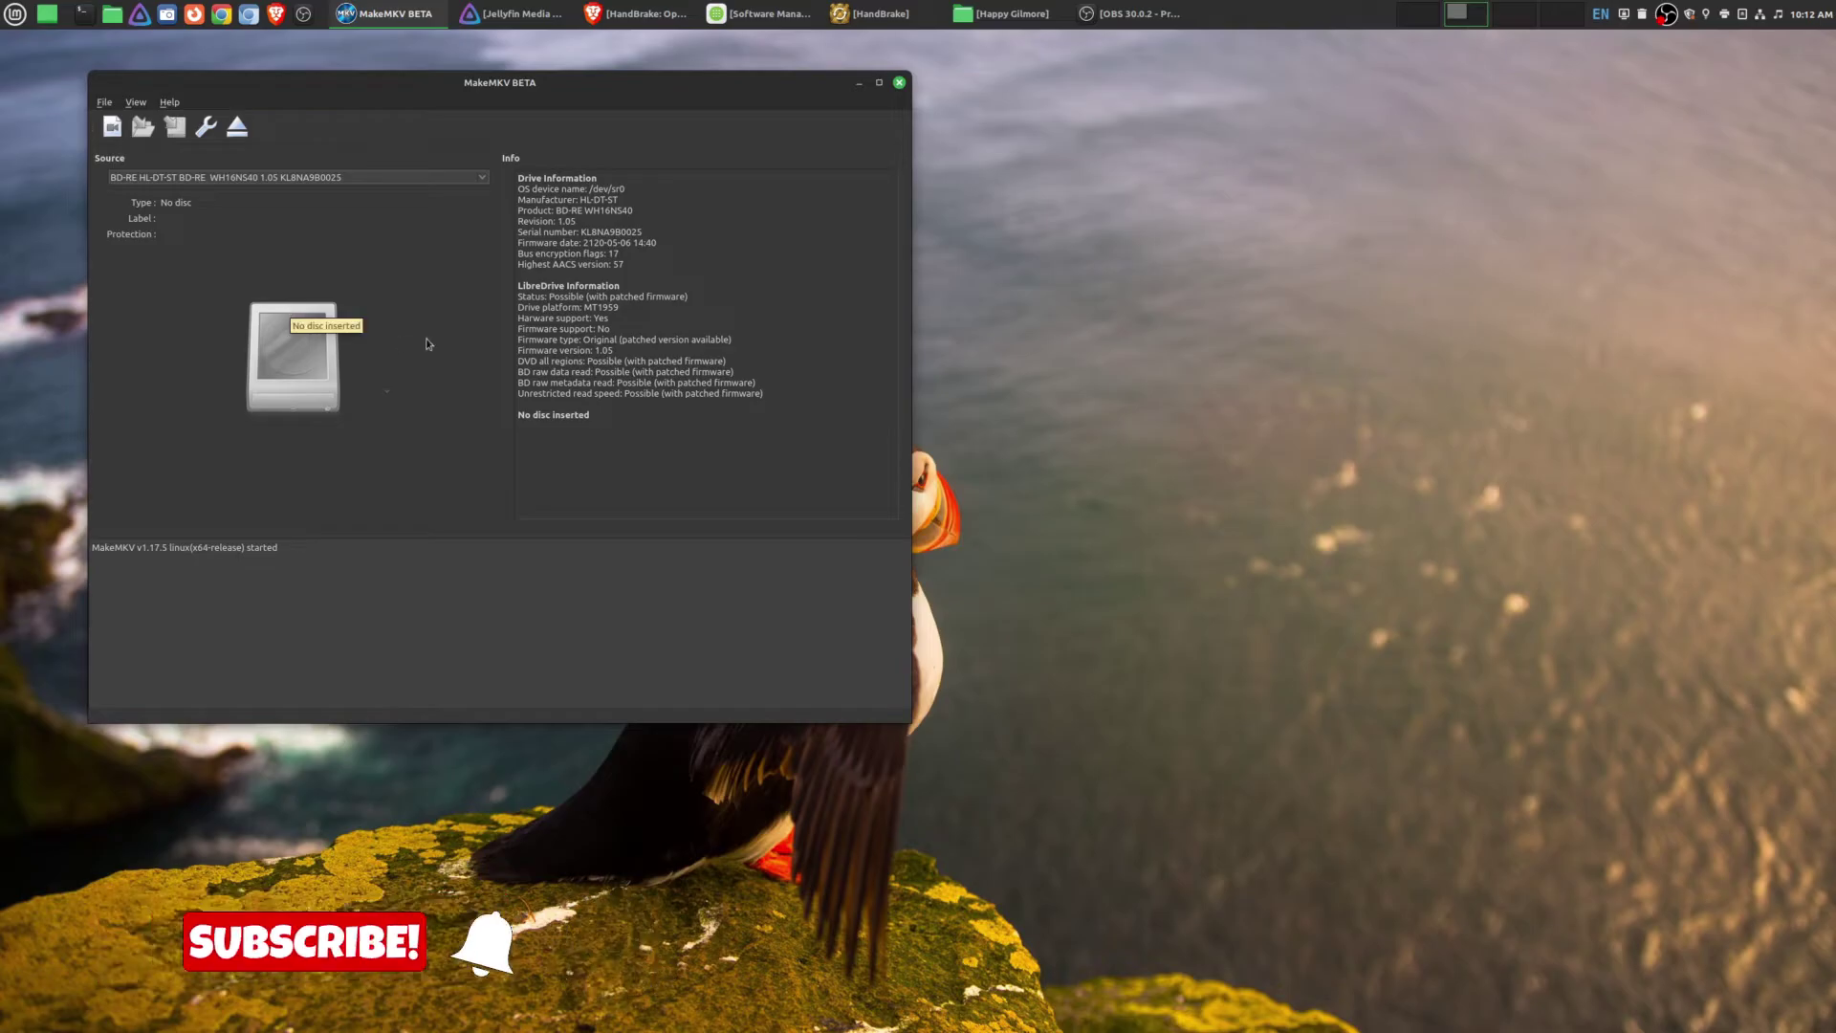
{"action": "left_click", "coordinate": [512, 14]}
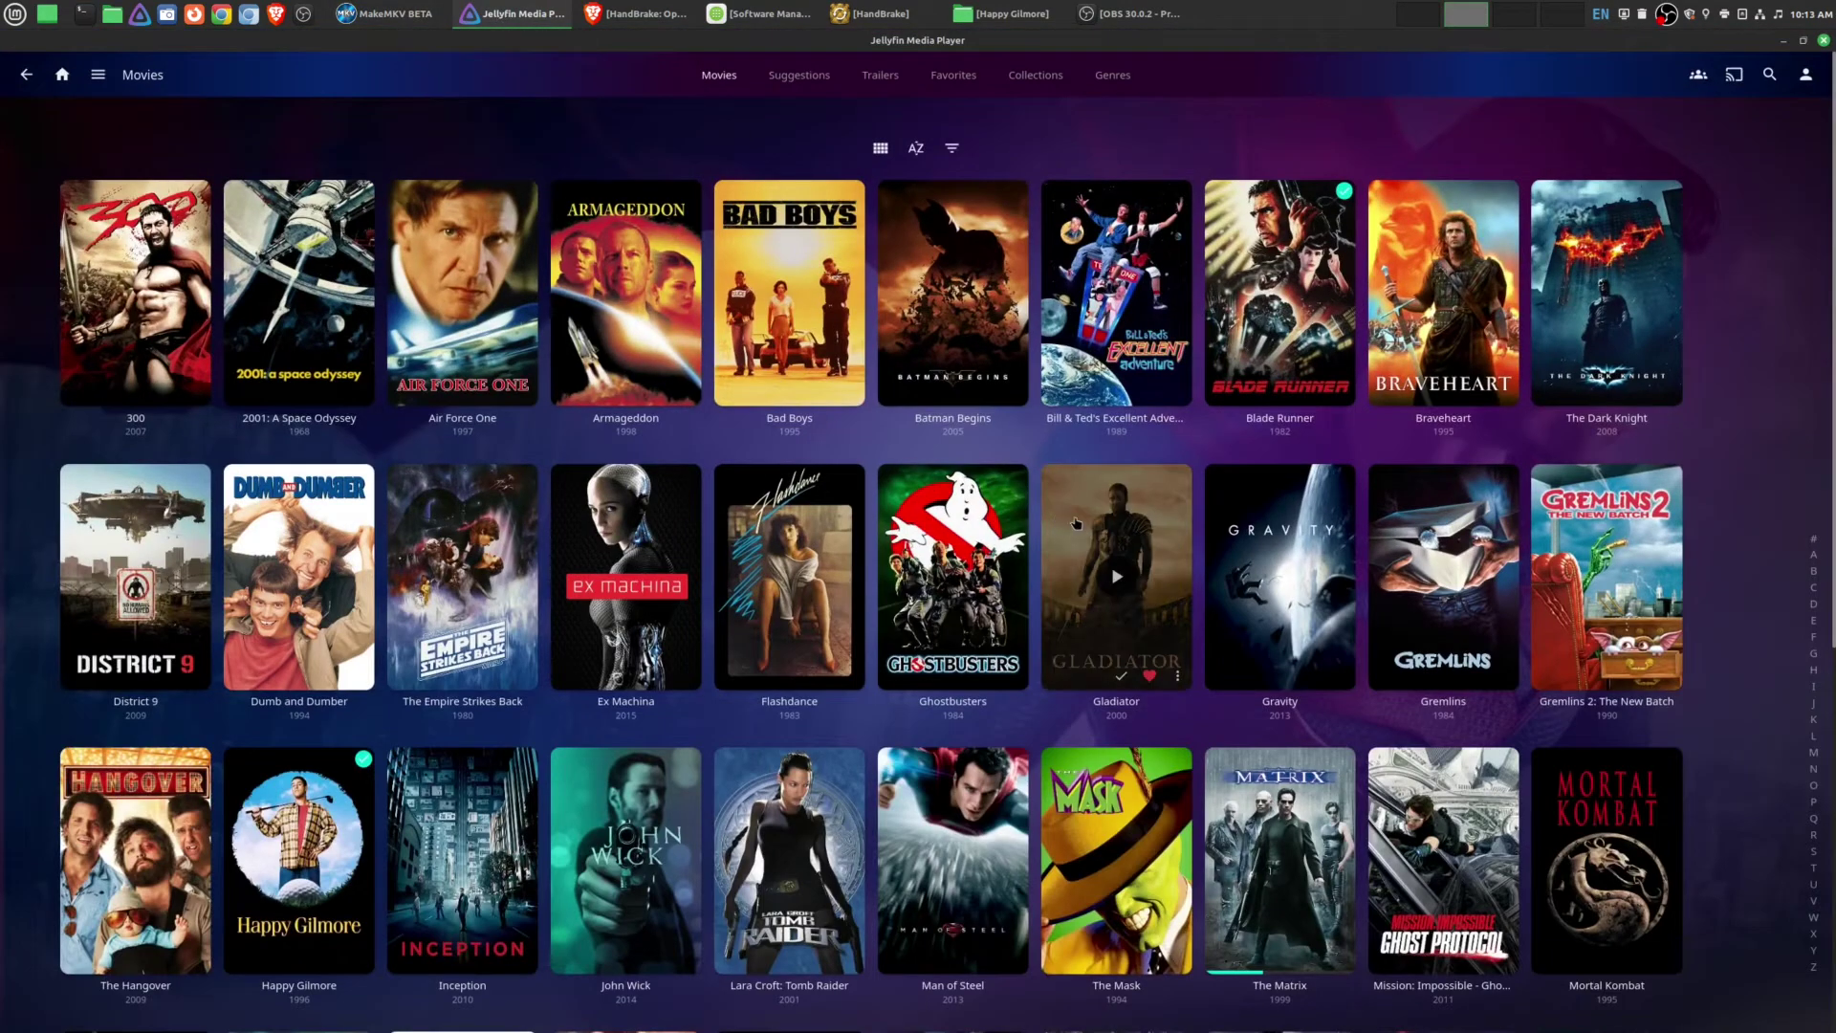
Scroll through the Jellyfin Movies grid, then return to the Happy Gilmore folder window
{"action": "scroll", "coordinate": [1078, 523], "scroll_direction": "down", "scroll_amount": 2}
{"action": "scroll", "coordinate": [1078, 523], "scroll_direction": "down", "scroll_amount": 3}
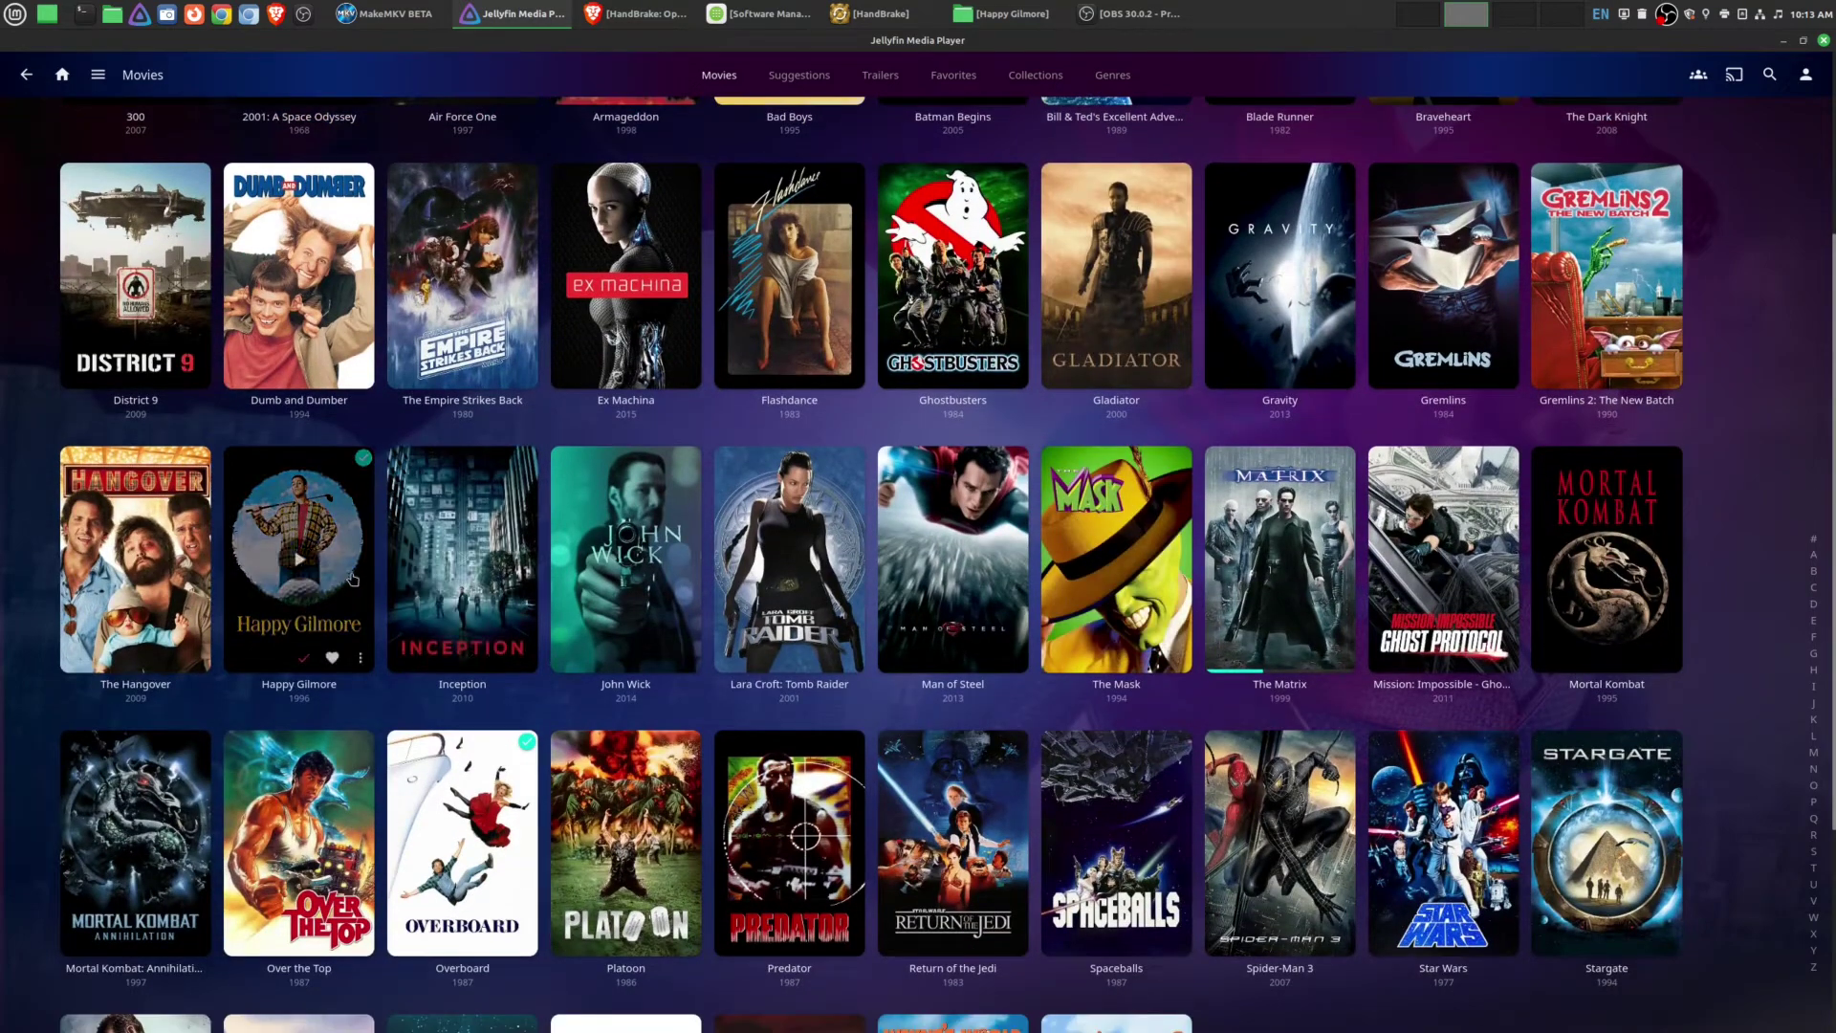
{"action": "scroll", "coordinate": [854, 560], "scroll_direction": "up", "scroll_amount": 2}
{"action": "scroll", "coordinate": [854, 561], "scroll_direction": "up", "scroll_amount": 2}
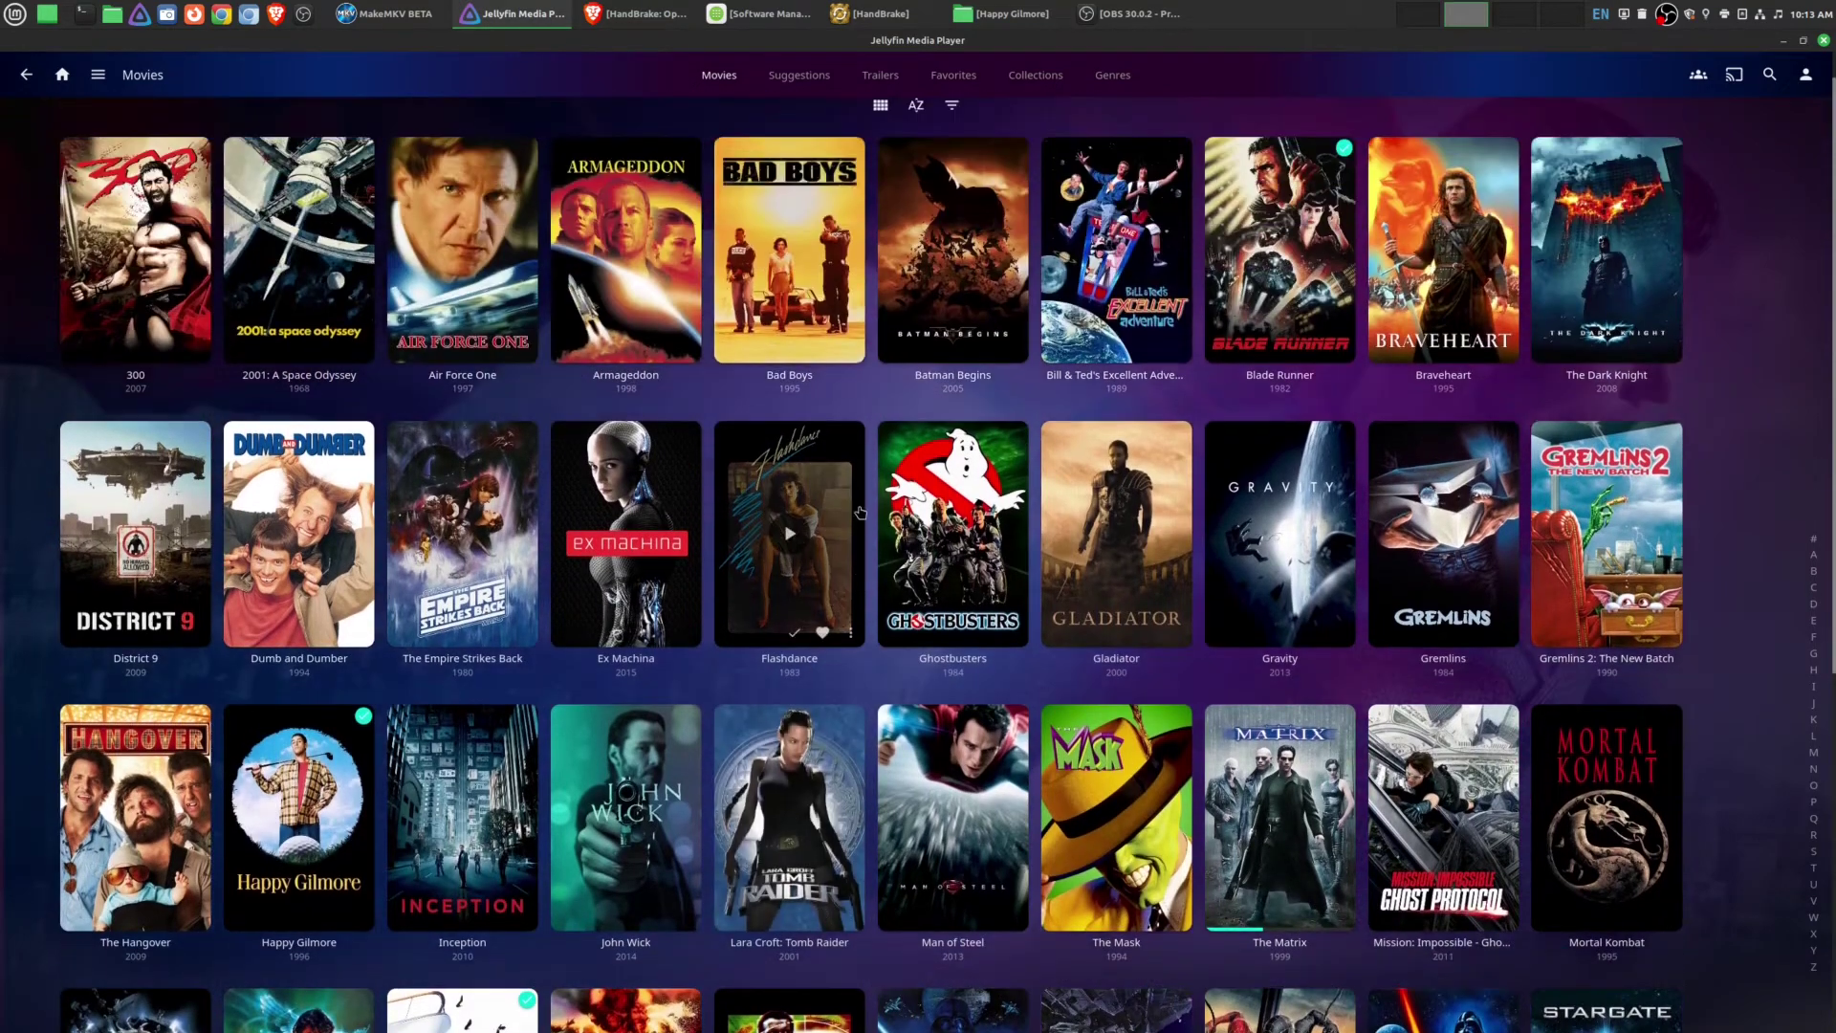
{"action": "left_click", "coordinate": [1004, 14]}
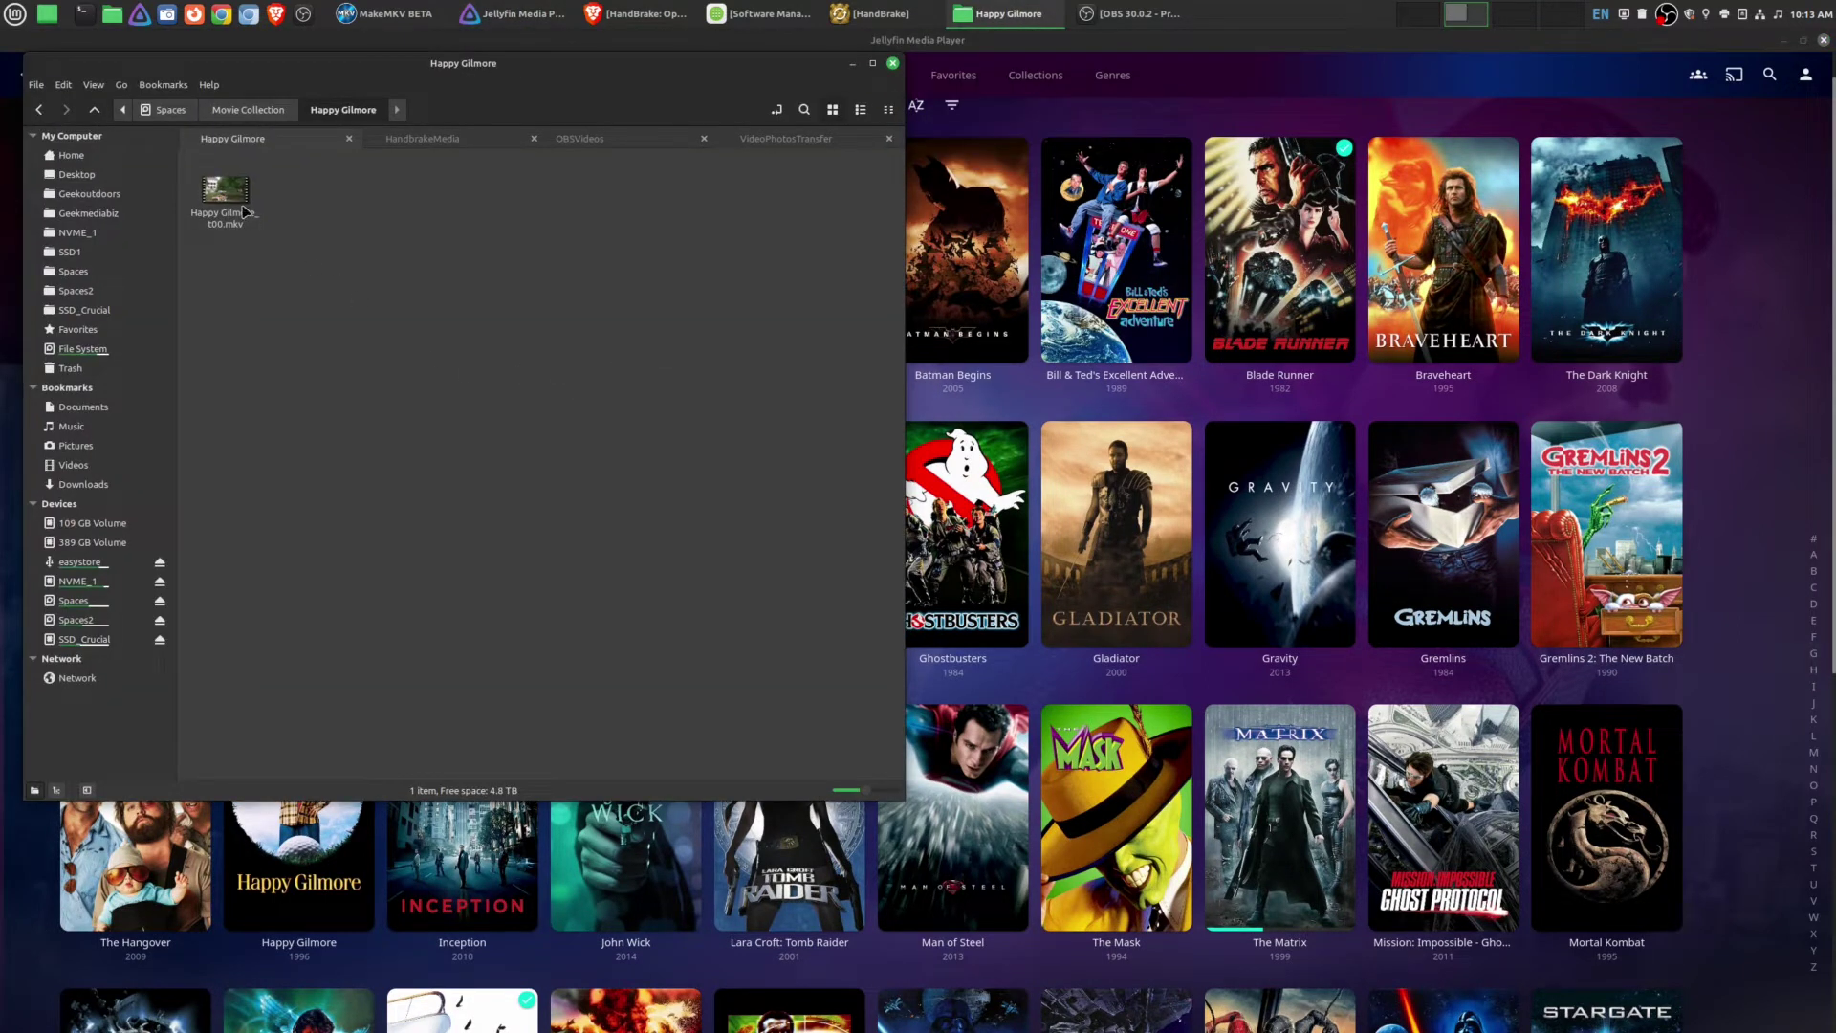
Select Happy Gilmore_t00.mkv to confirm it is 17.5 GB, then minimise the Nemo window
{"action": "left_click", "coordinate": [235, 201]}
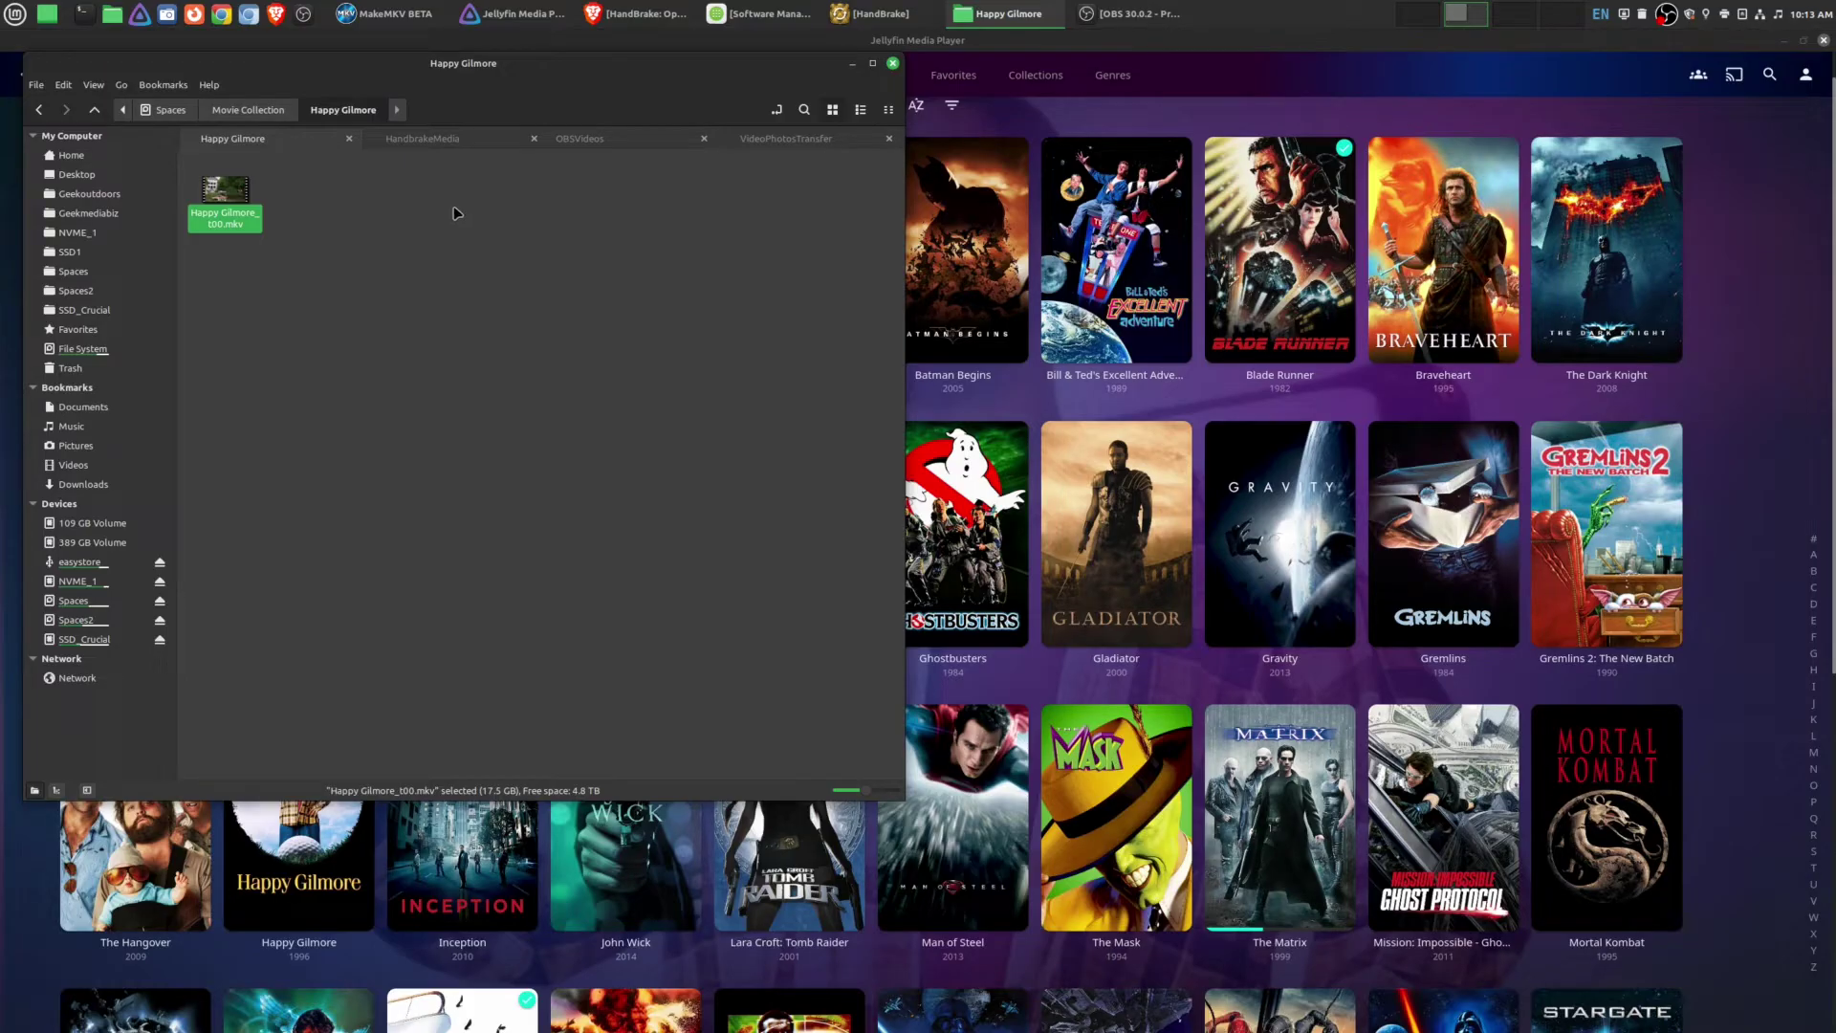
{"action": "left_click", "coordinate": [852, 64]}
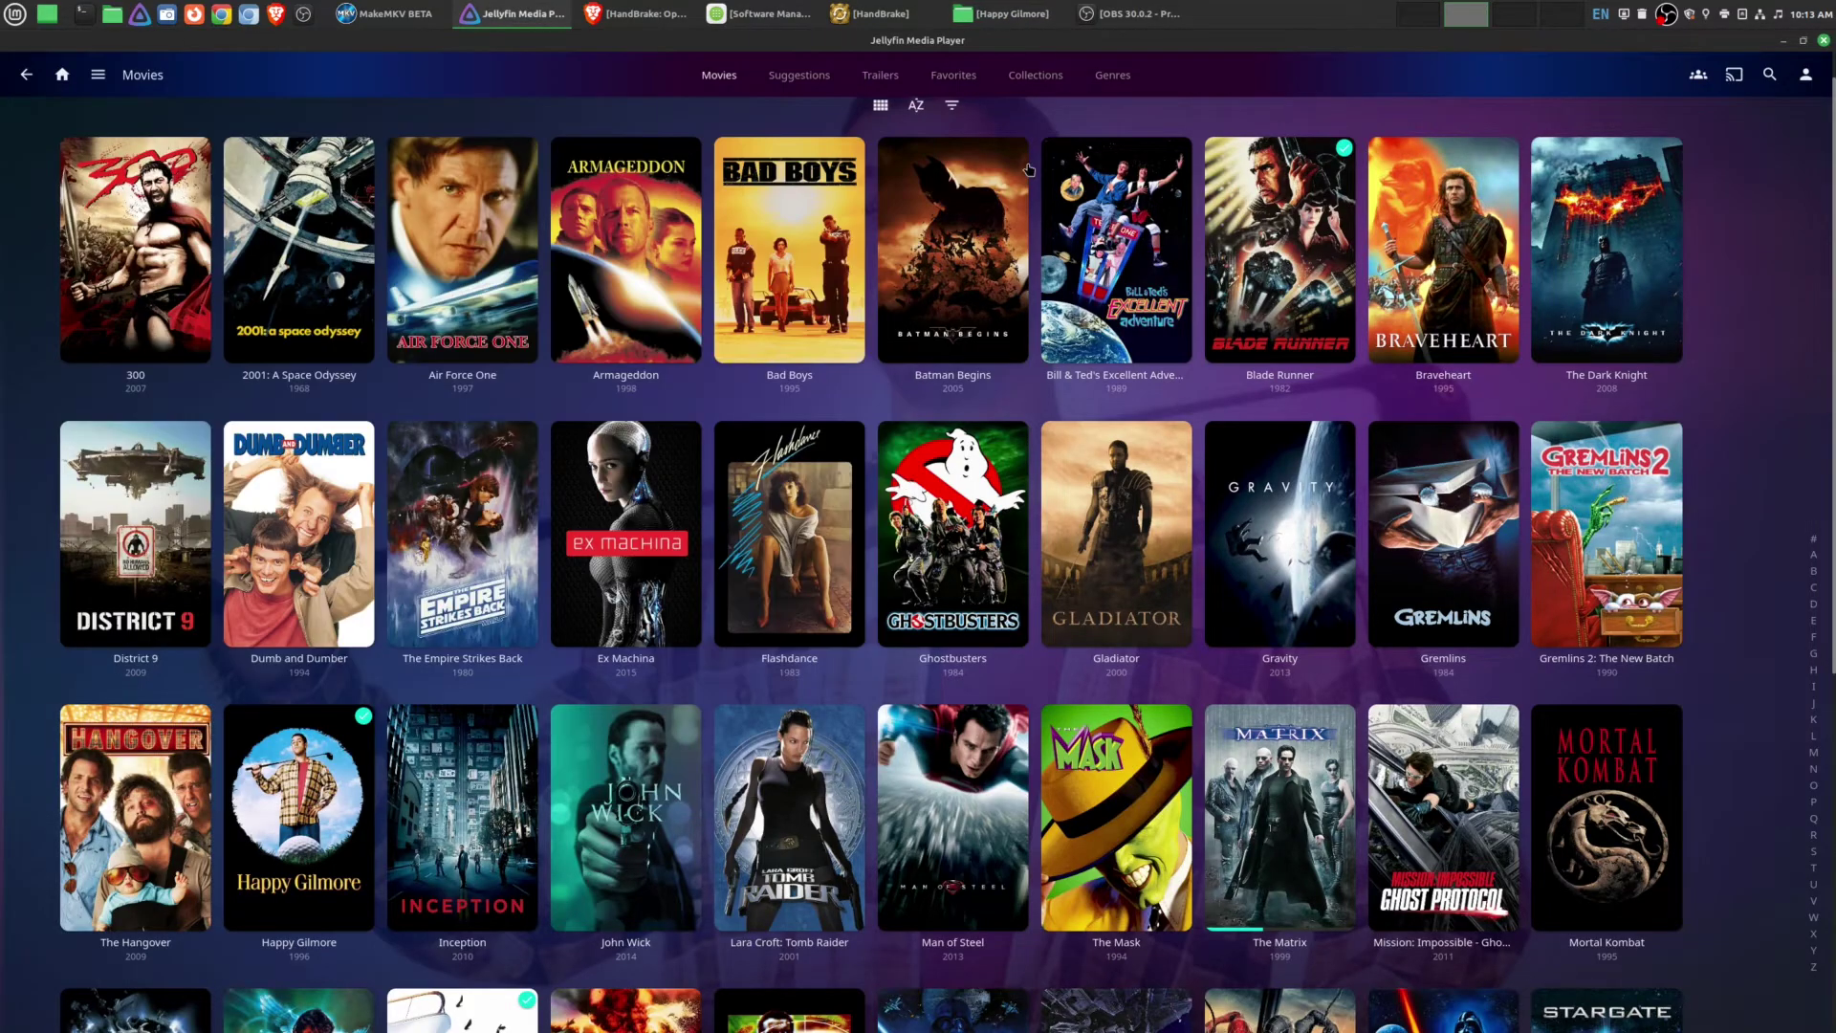
Minimise Jellyfin, view handbrake.fr offering HandBrake 1.7.2 in Brave, then minimise the browser
{"action": "left_click", "coordinate": [1782, 41]}
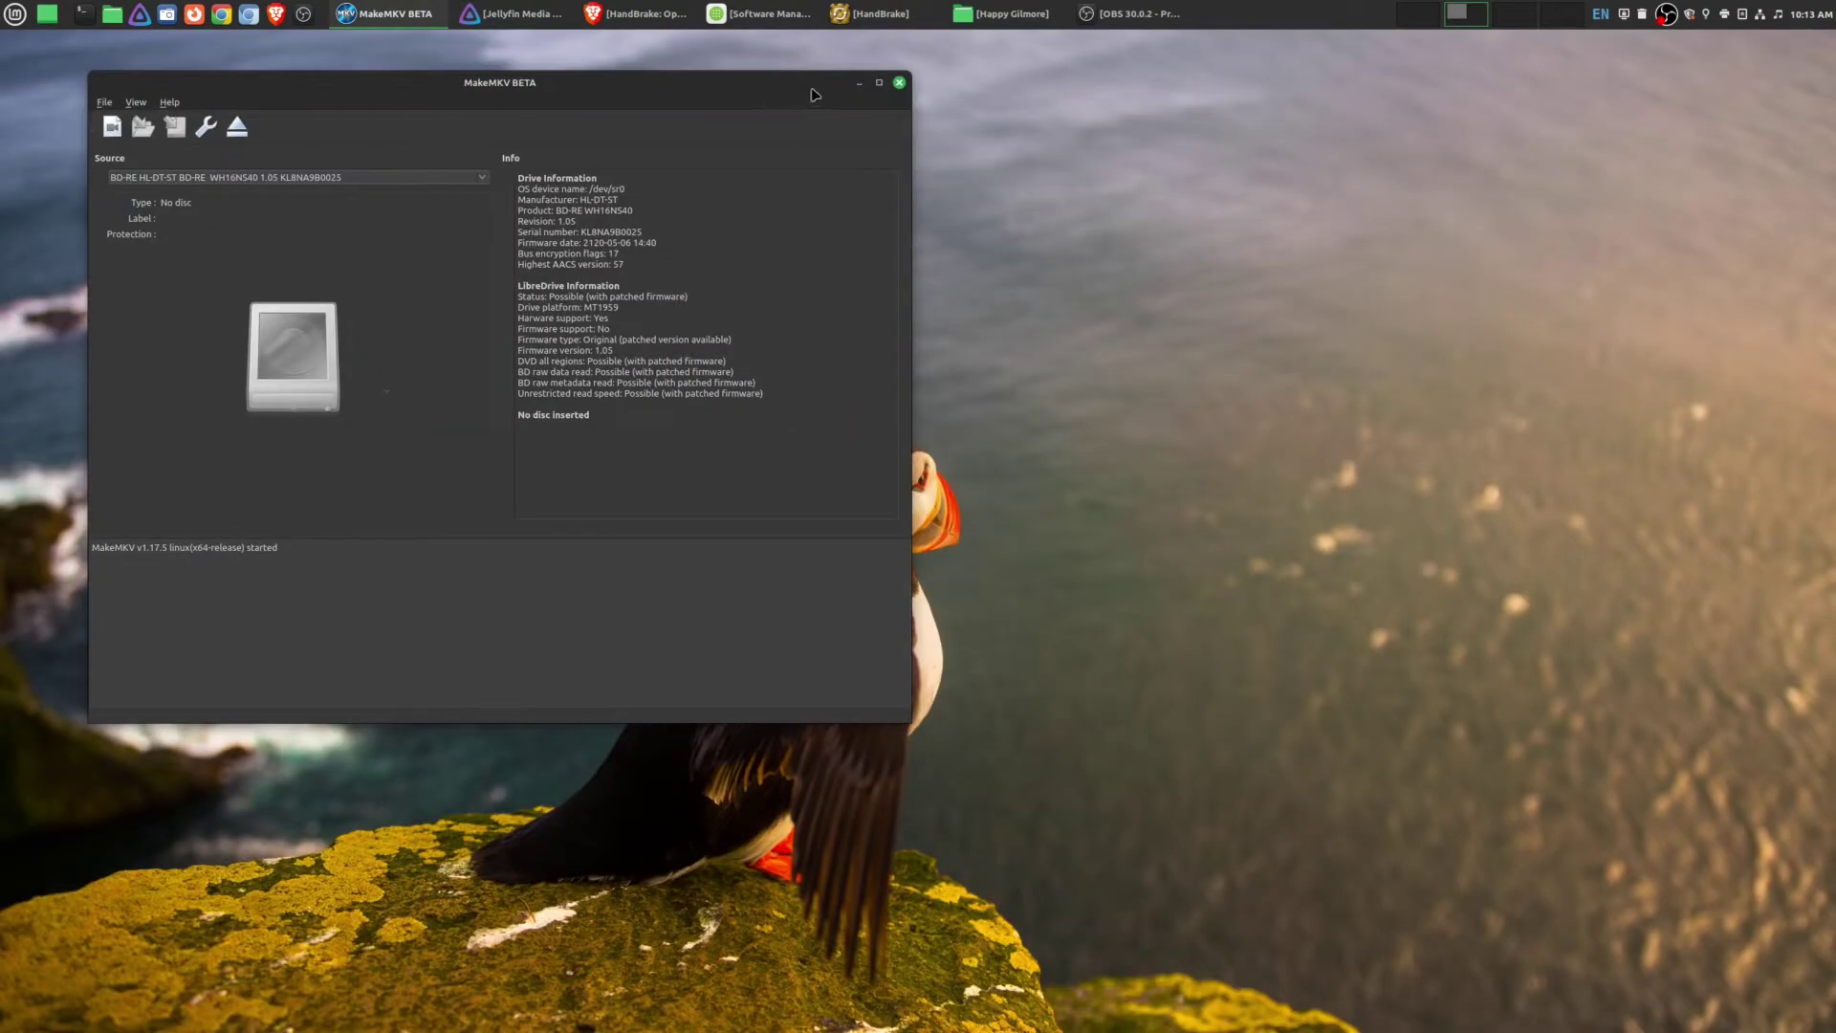
{"action": "left_click", "coordinate": [636, 13]}
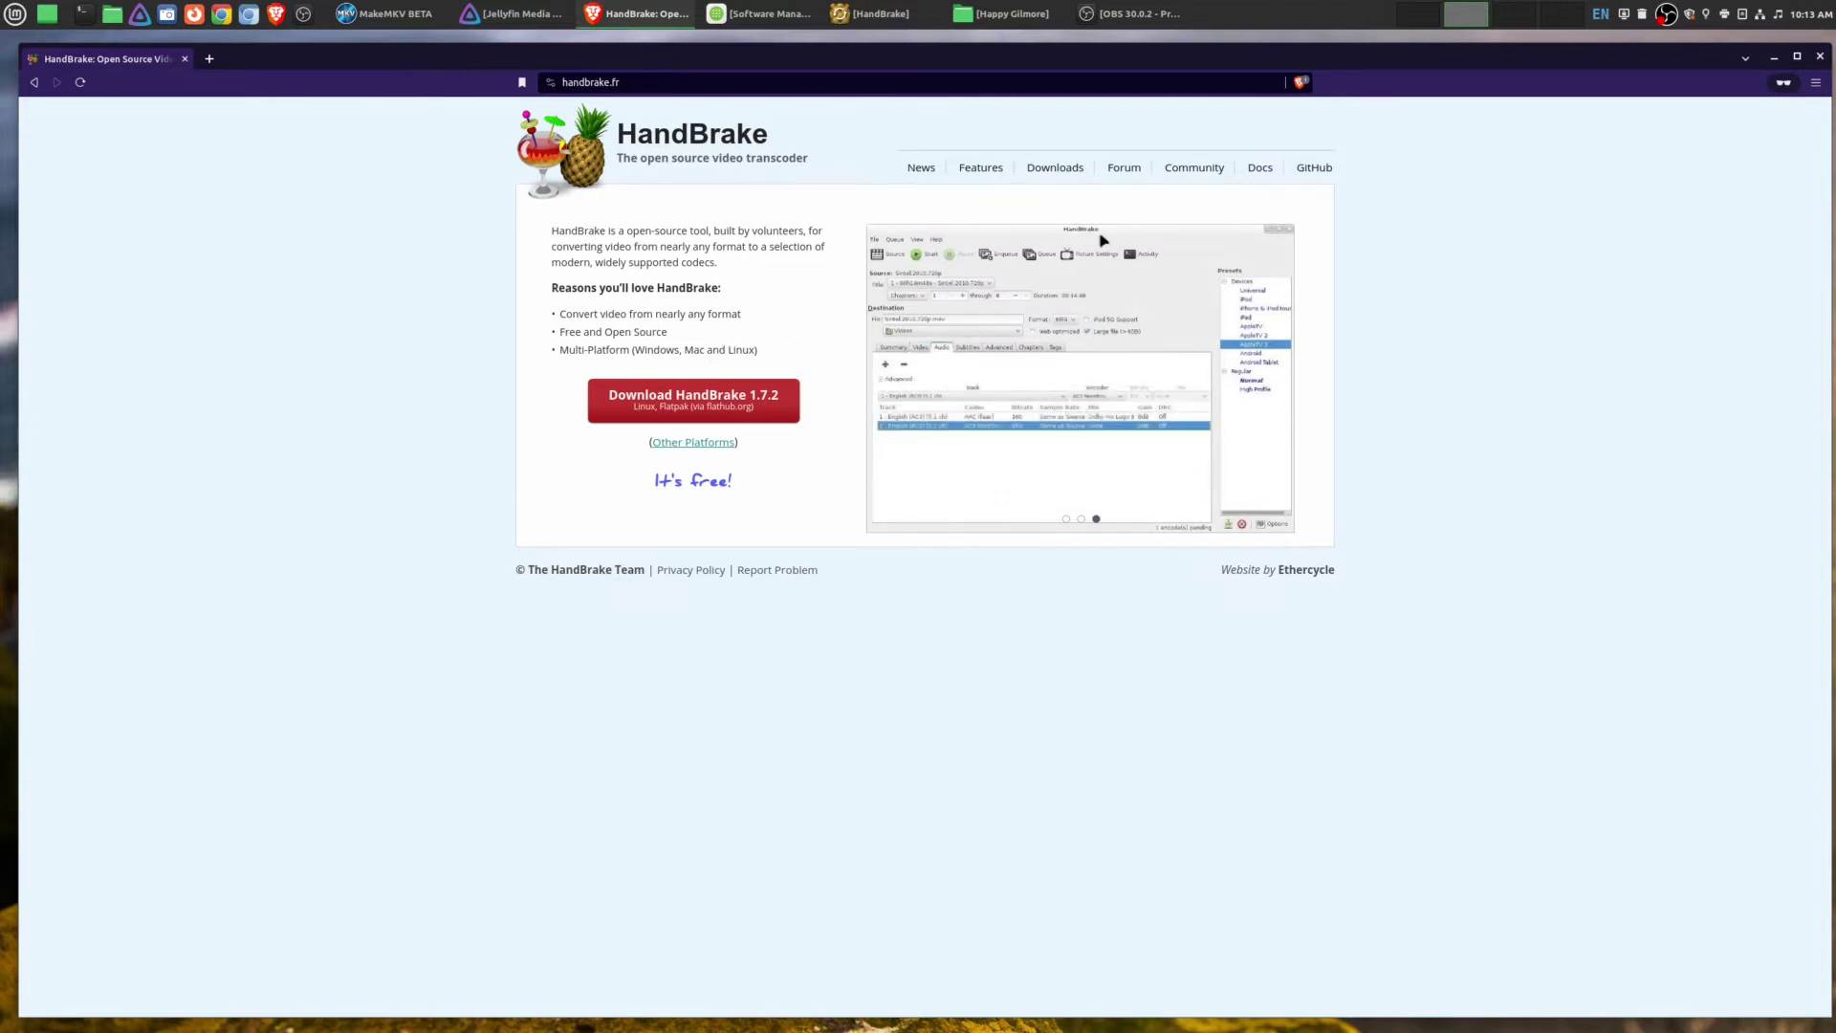
{"action": "left_click", "coordinate": [1772, 58]}
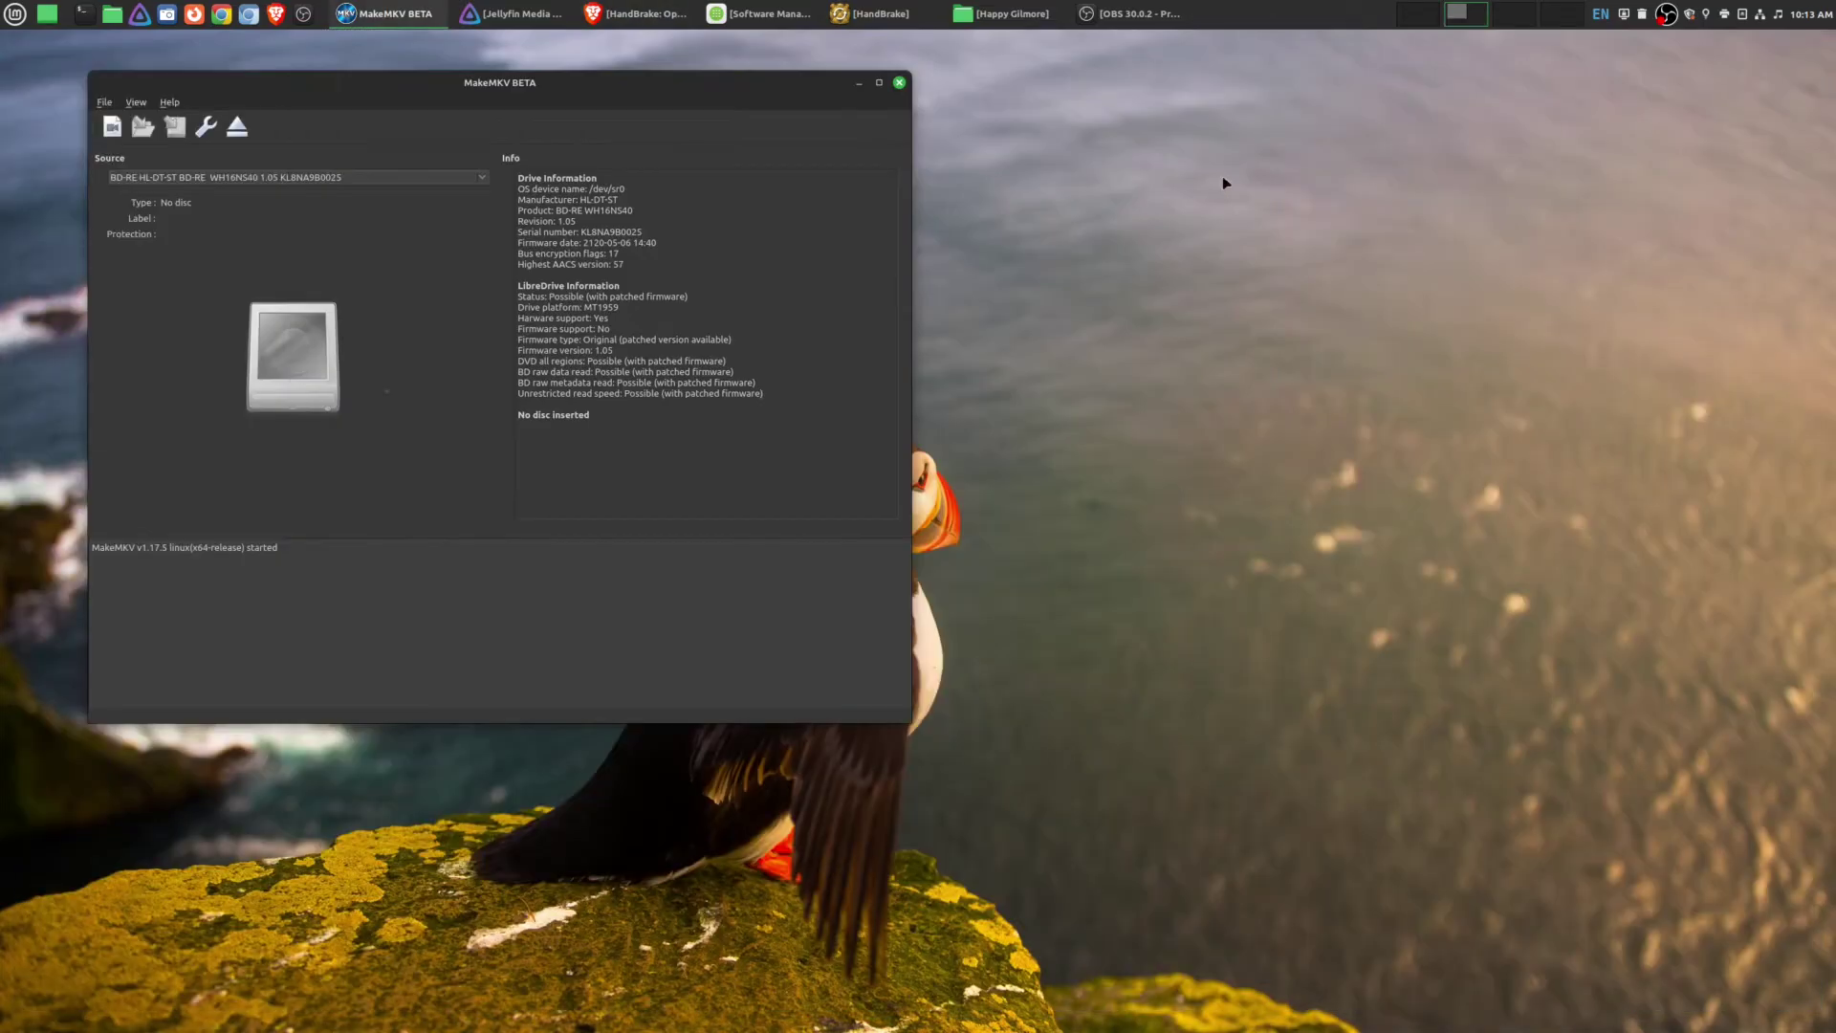
Search Software Manager for 'handbrake' to list its packages, then switch to the HandBrake window
{"action": "left_click", "coordinate": [858, 85]}
{"action": "left_click", "coordinate": [768, 15]}
{"action": "type", "text": "handbrake"}
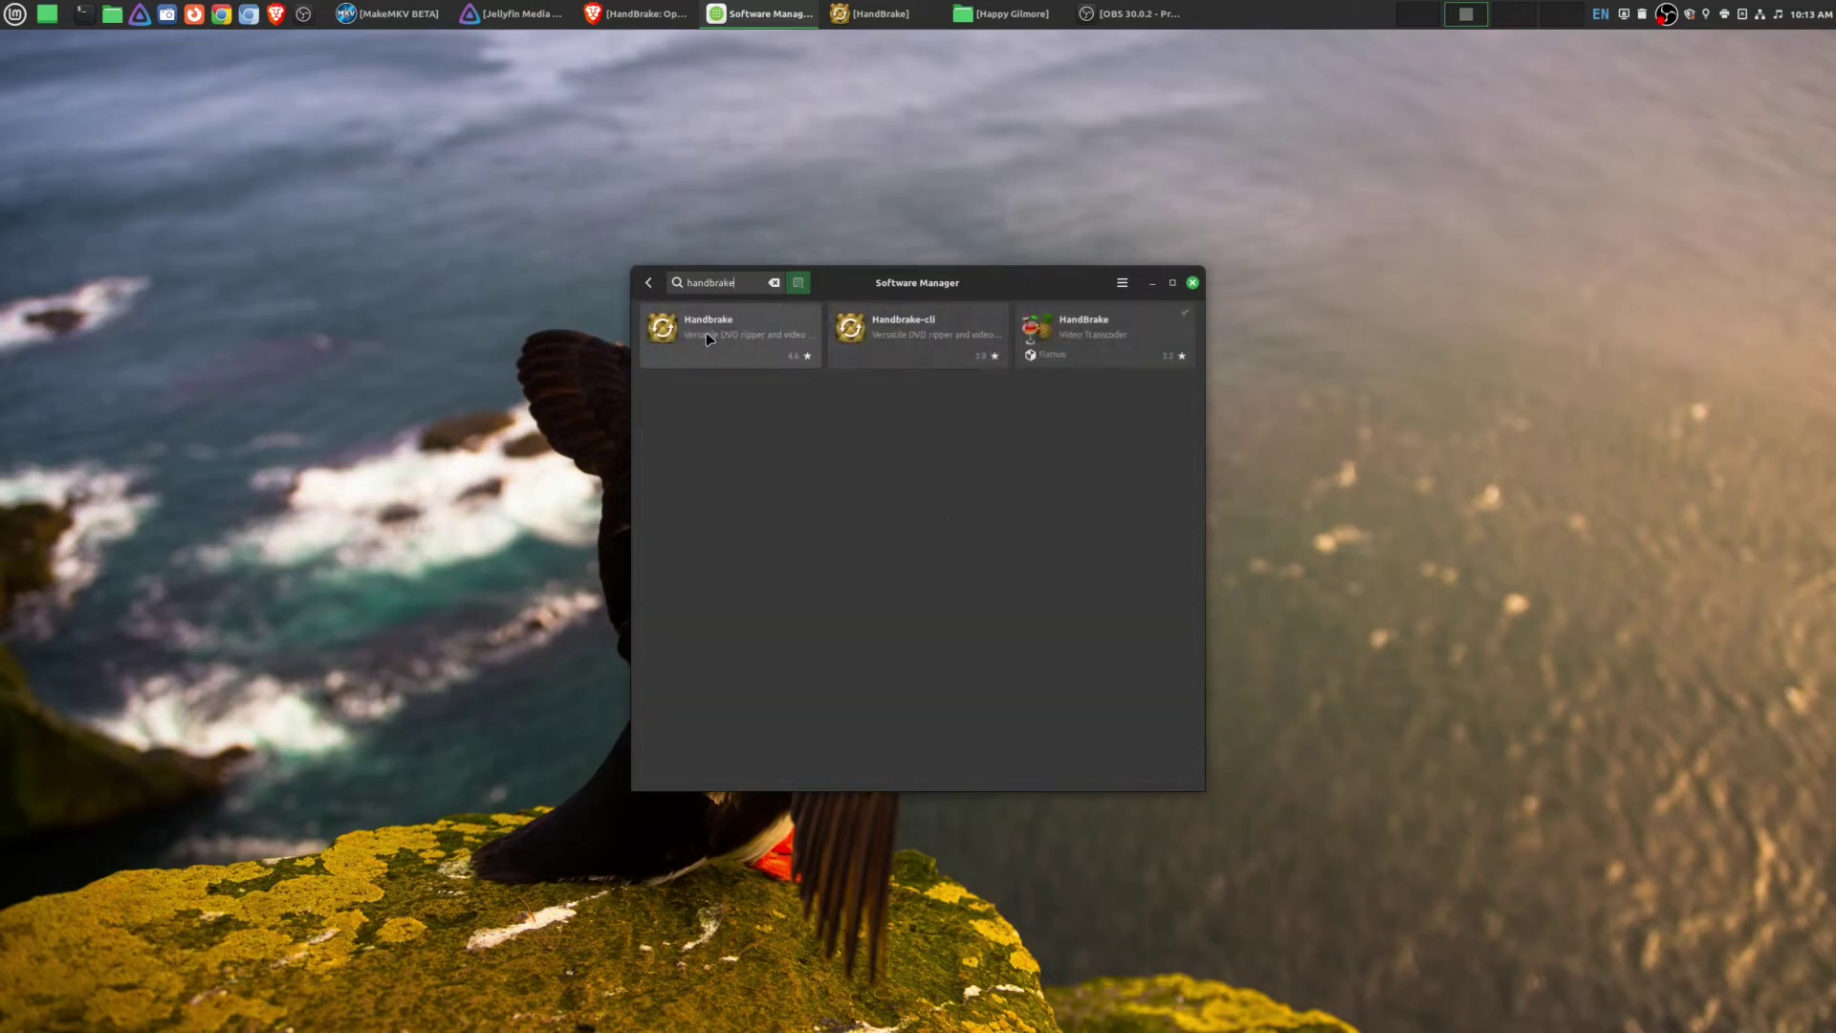
{"action": "left_click", "coordinate": [1152, 283]}
{"action": "left_click", "coordinate": [878, 15]}
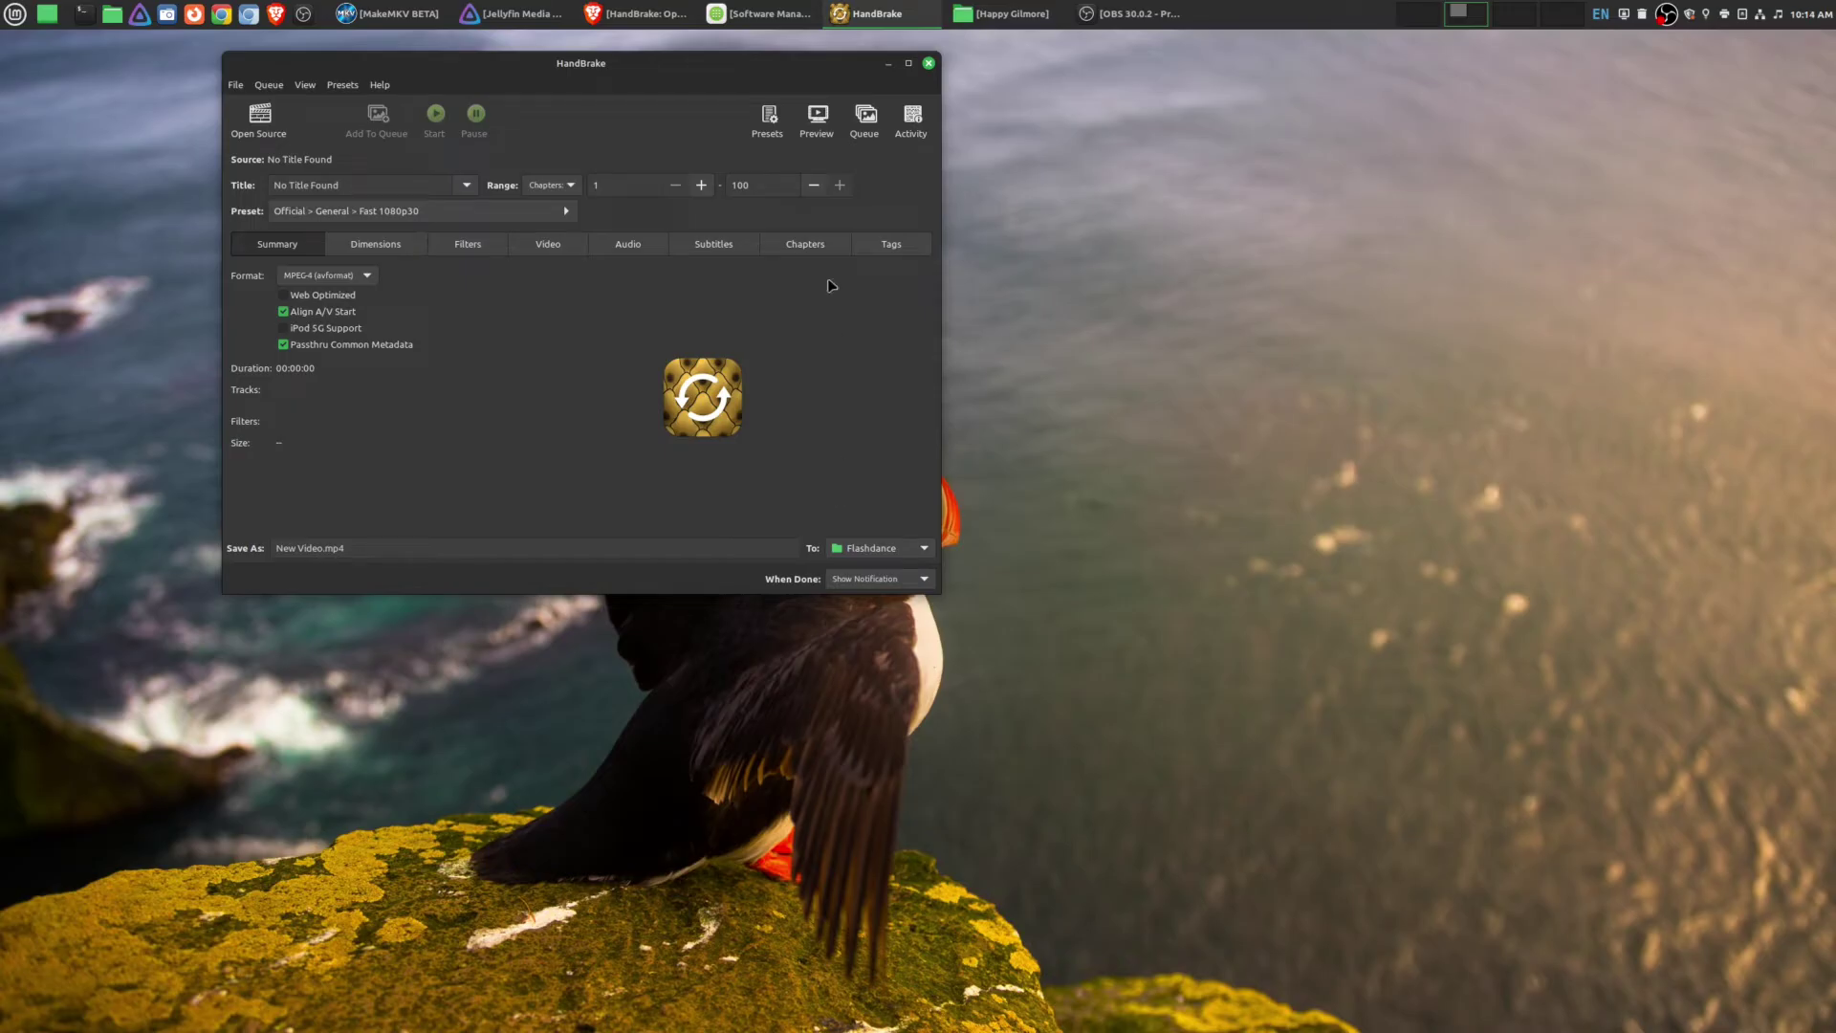
Centre the HandBrake window and browse the built-in presets list, leaving Fast 1080p30 selected
{"action": "left_click_drag", "start_coordinate": [815, 67], "coordinate": [1058, 154]}
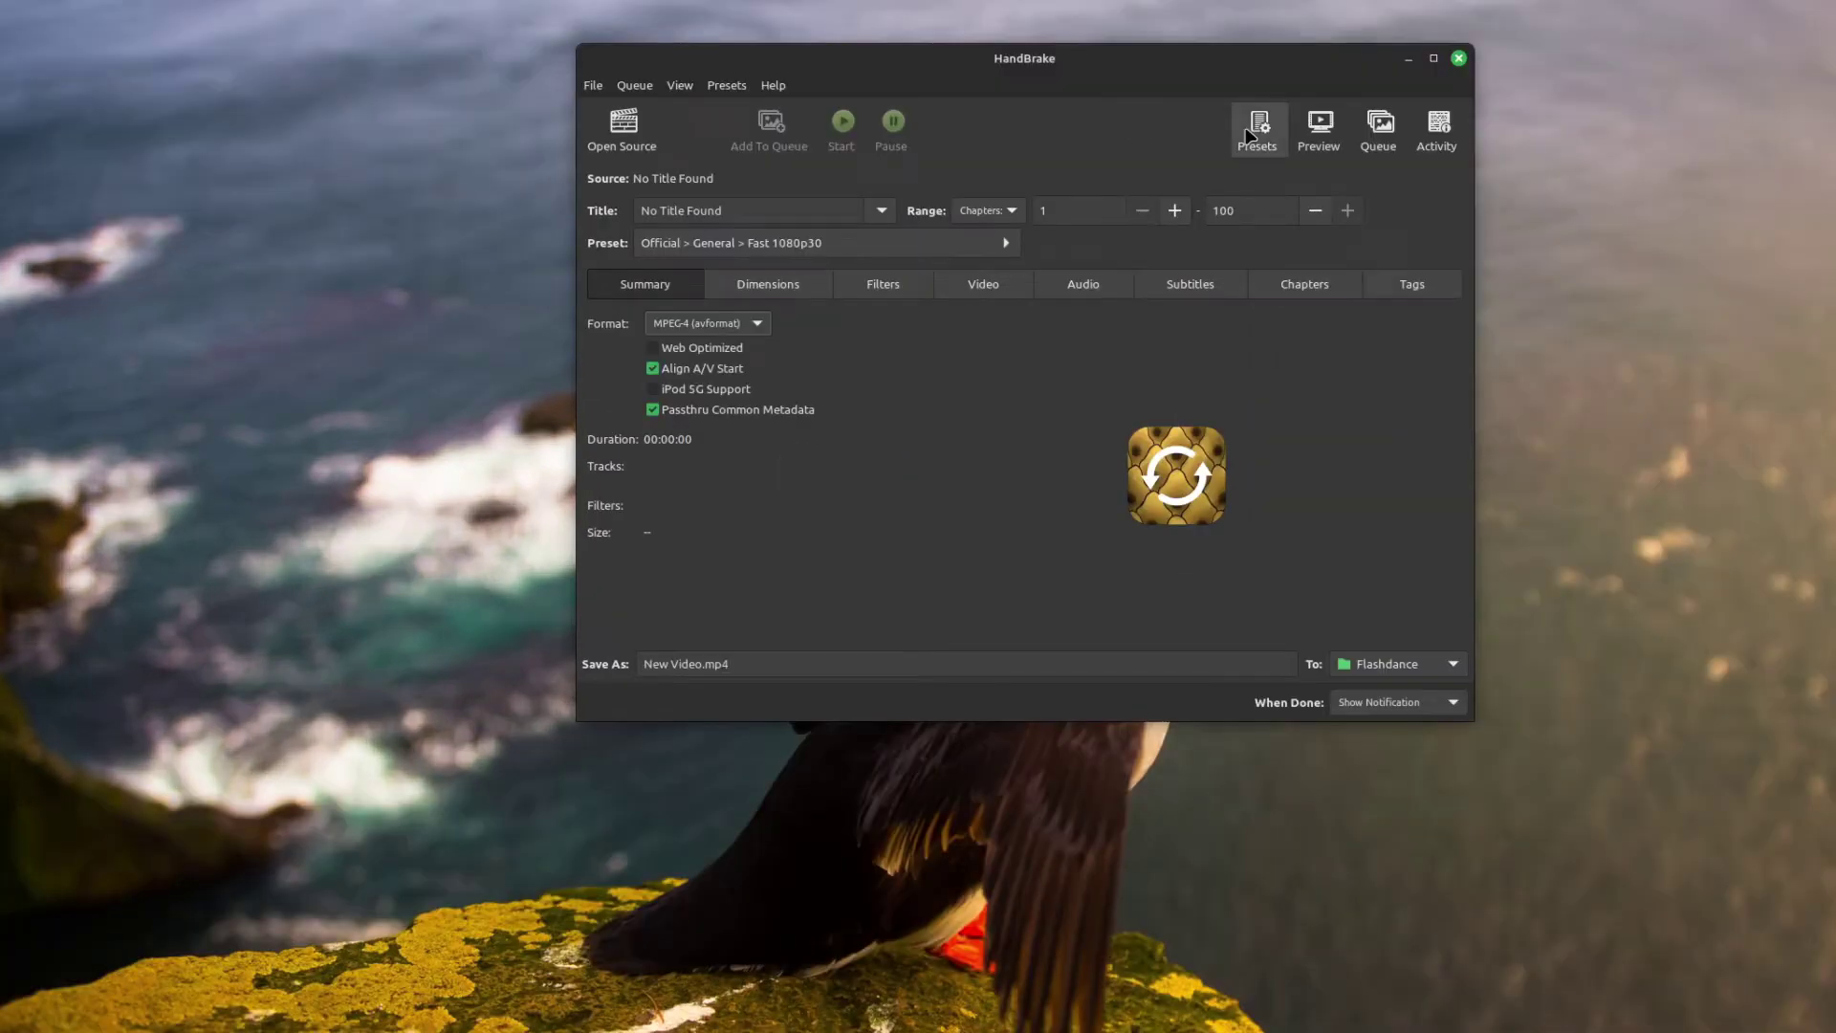
{"action": "left_click", "coordinate": [1255, 129]}
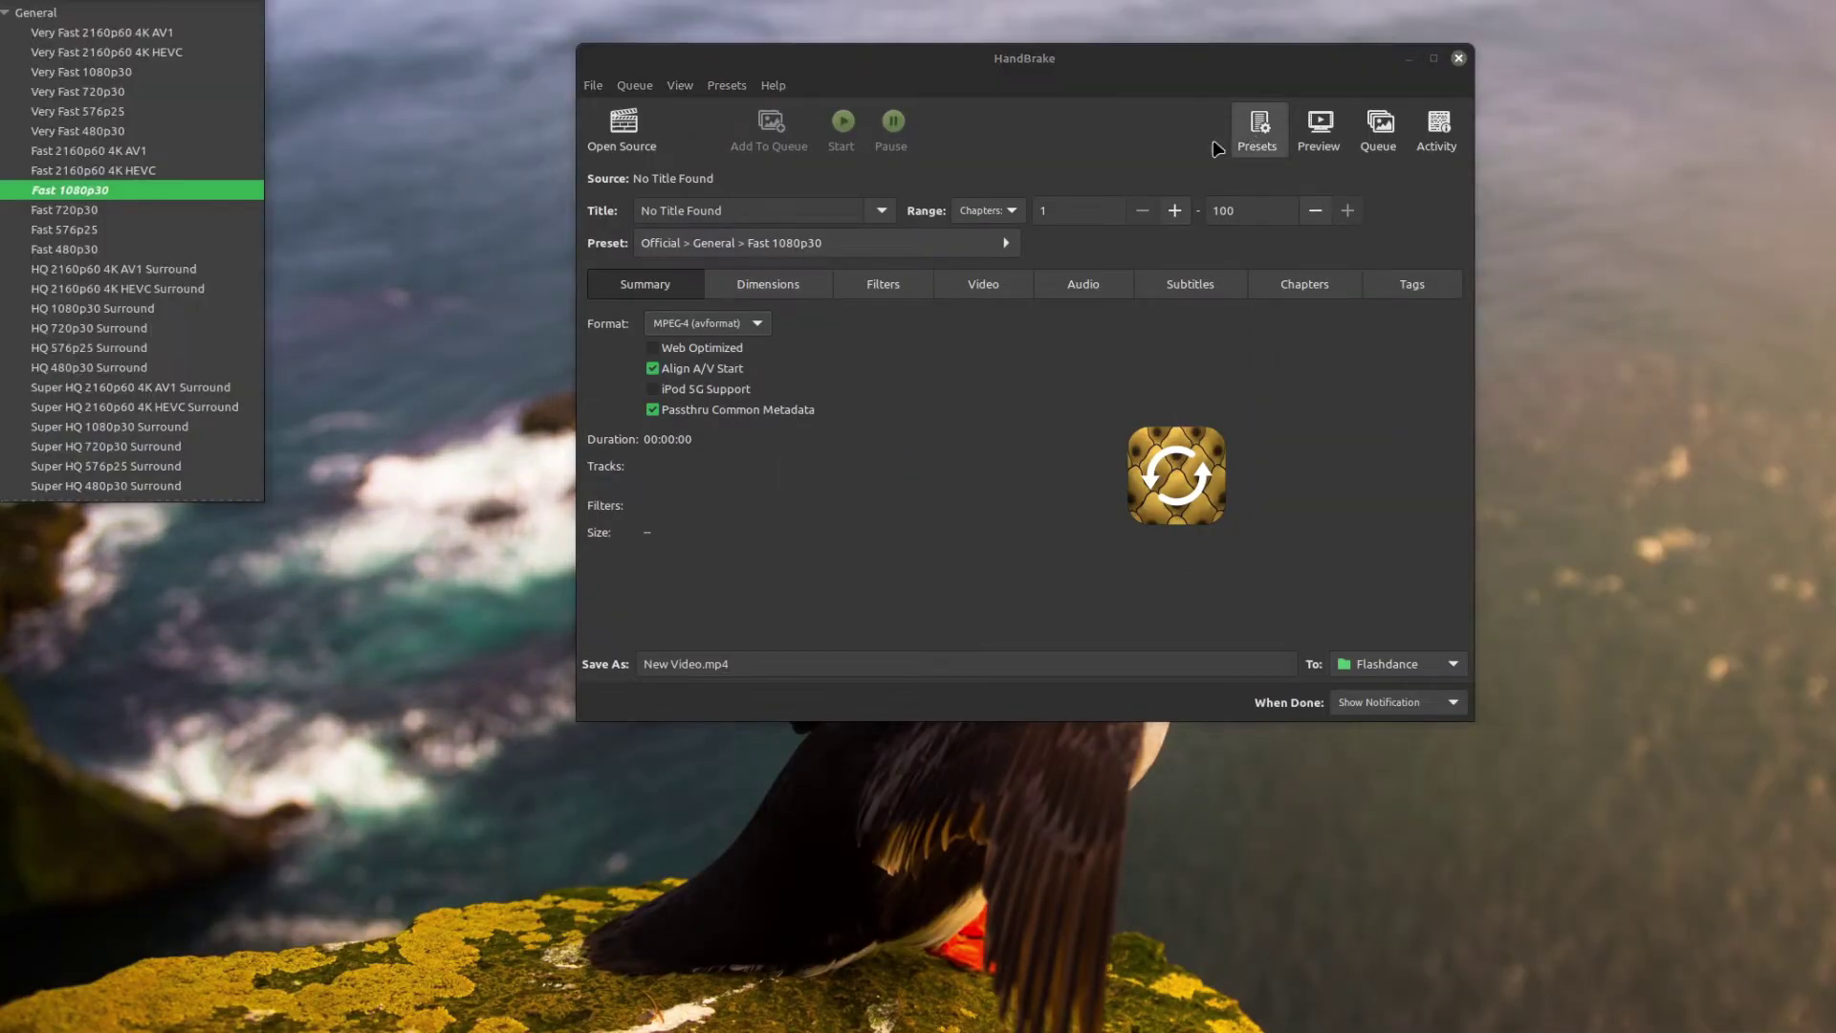
{"action": "scroll", "coordinate": [99, 249], "scroll_direction": "down", "scroll_amount": 4}
{"action": "scroll", "coordinate": [100, 253], "scroll_direction": "down", "scroll_amount": 5}
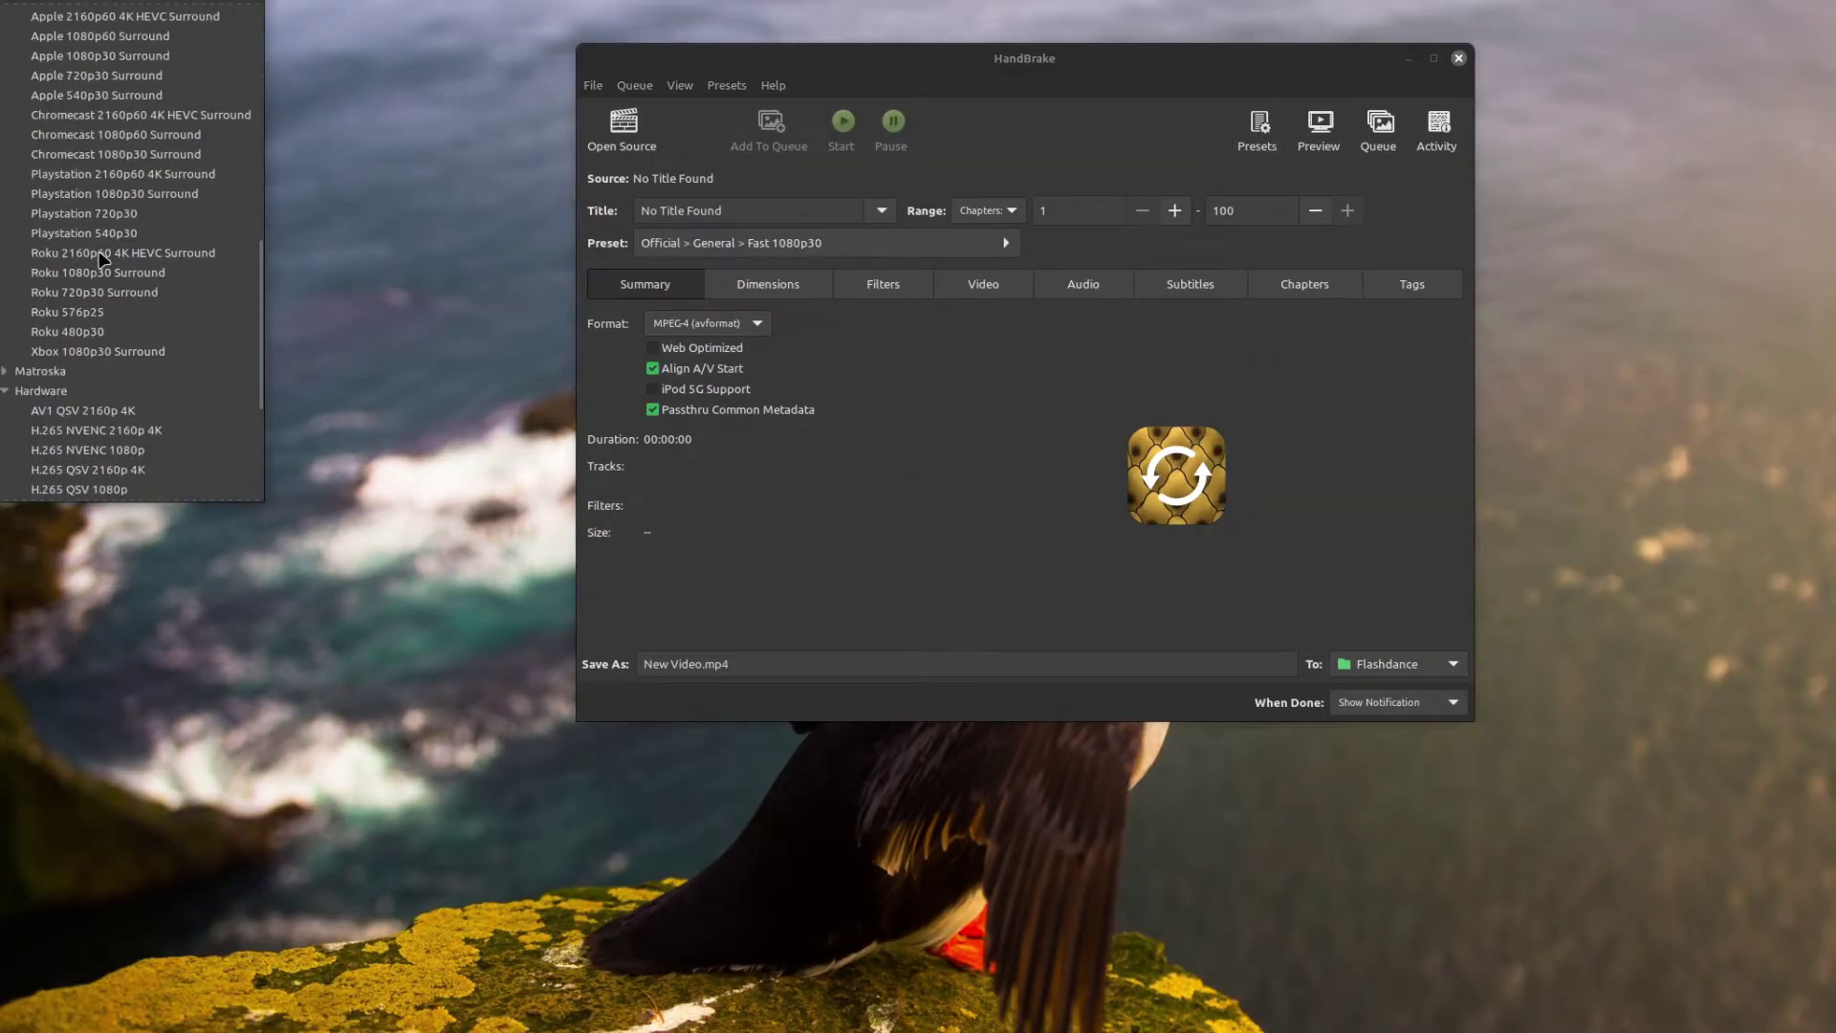
{"action": "scroll", "coordinate": [100, 254], "scroll_direction": "up", "scroll_amount": 8}
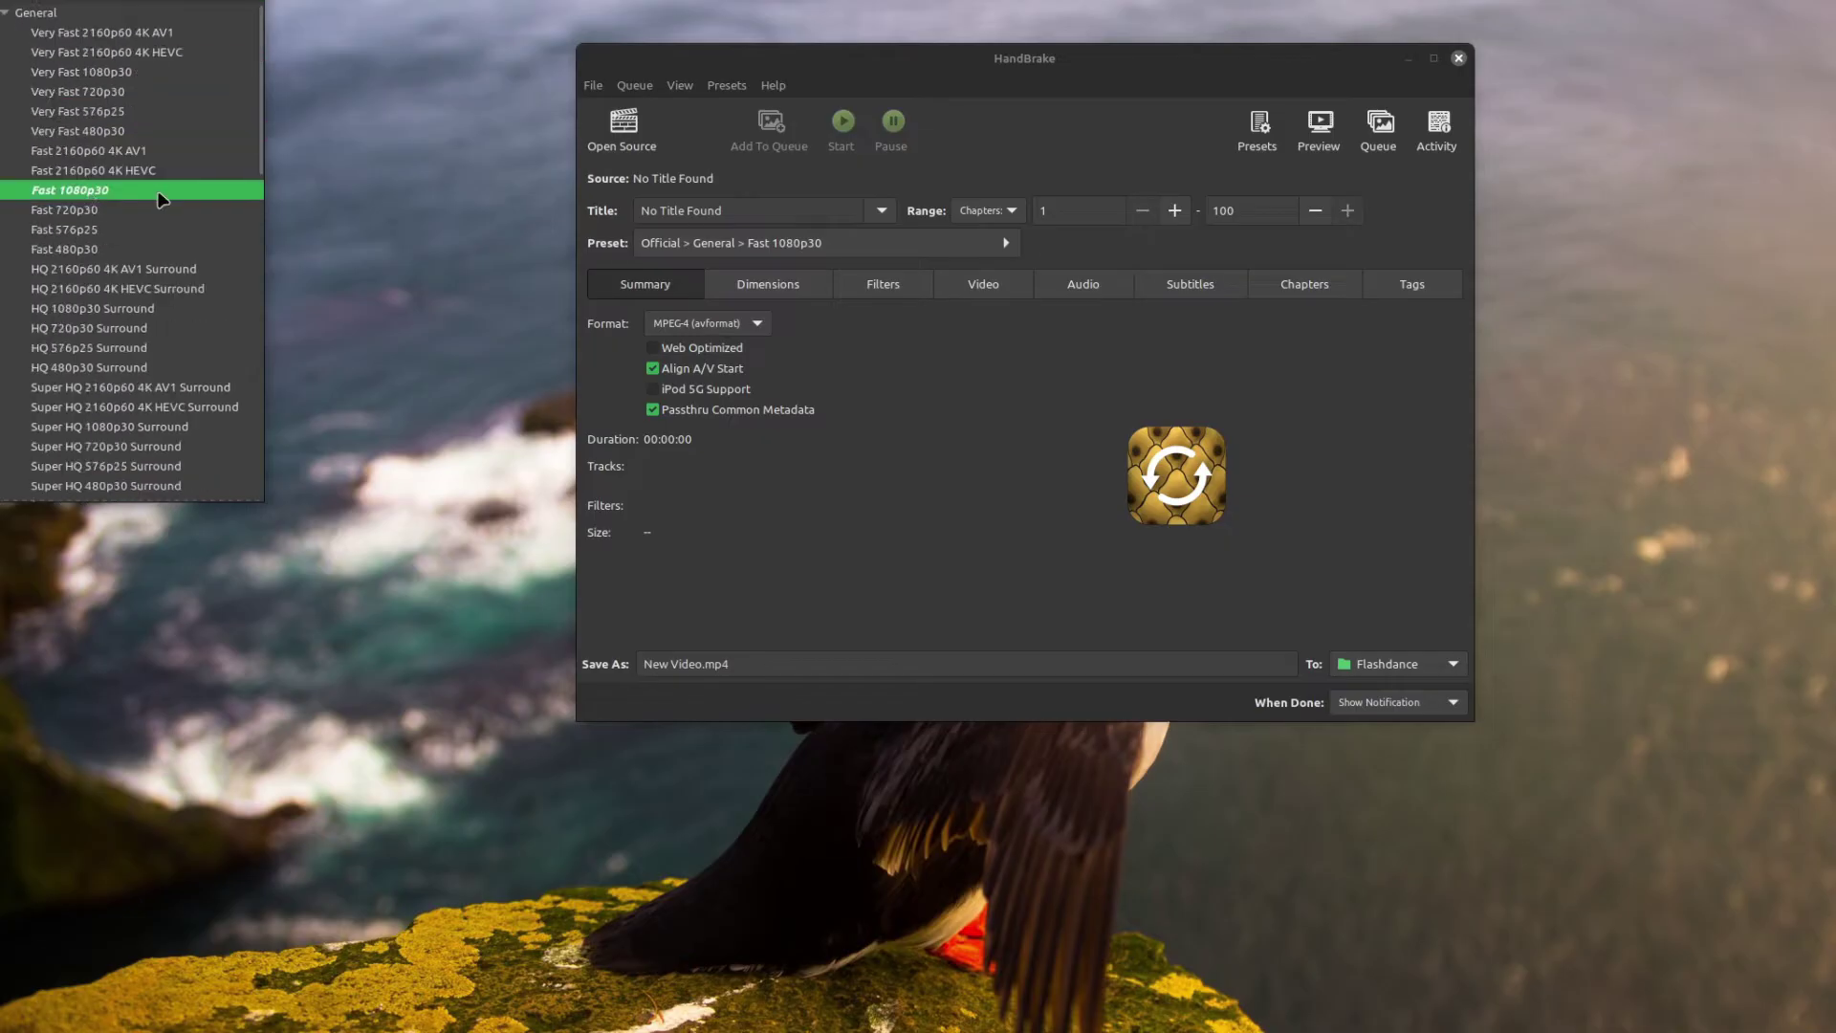
{"action": "mouse_move", "coordinate": [103, 199]}
{"action": "key", "text": "Escape"}
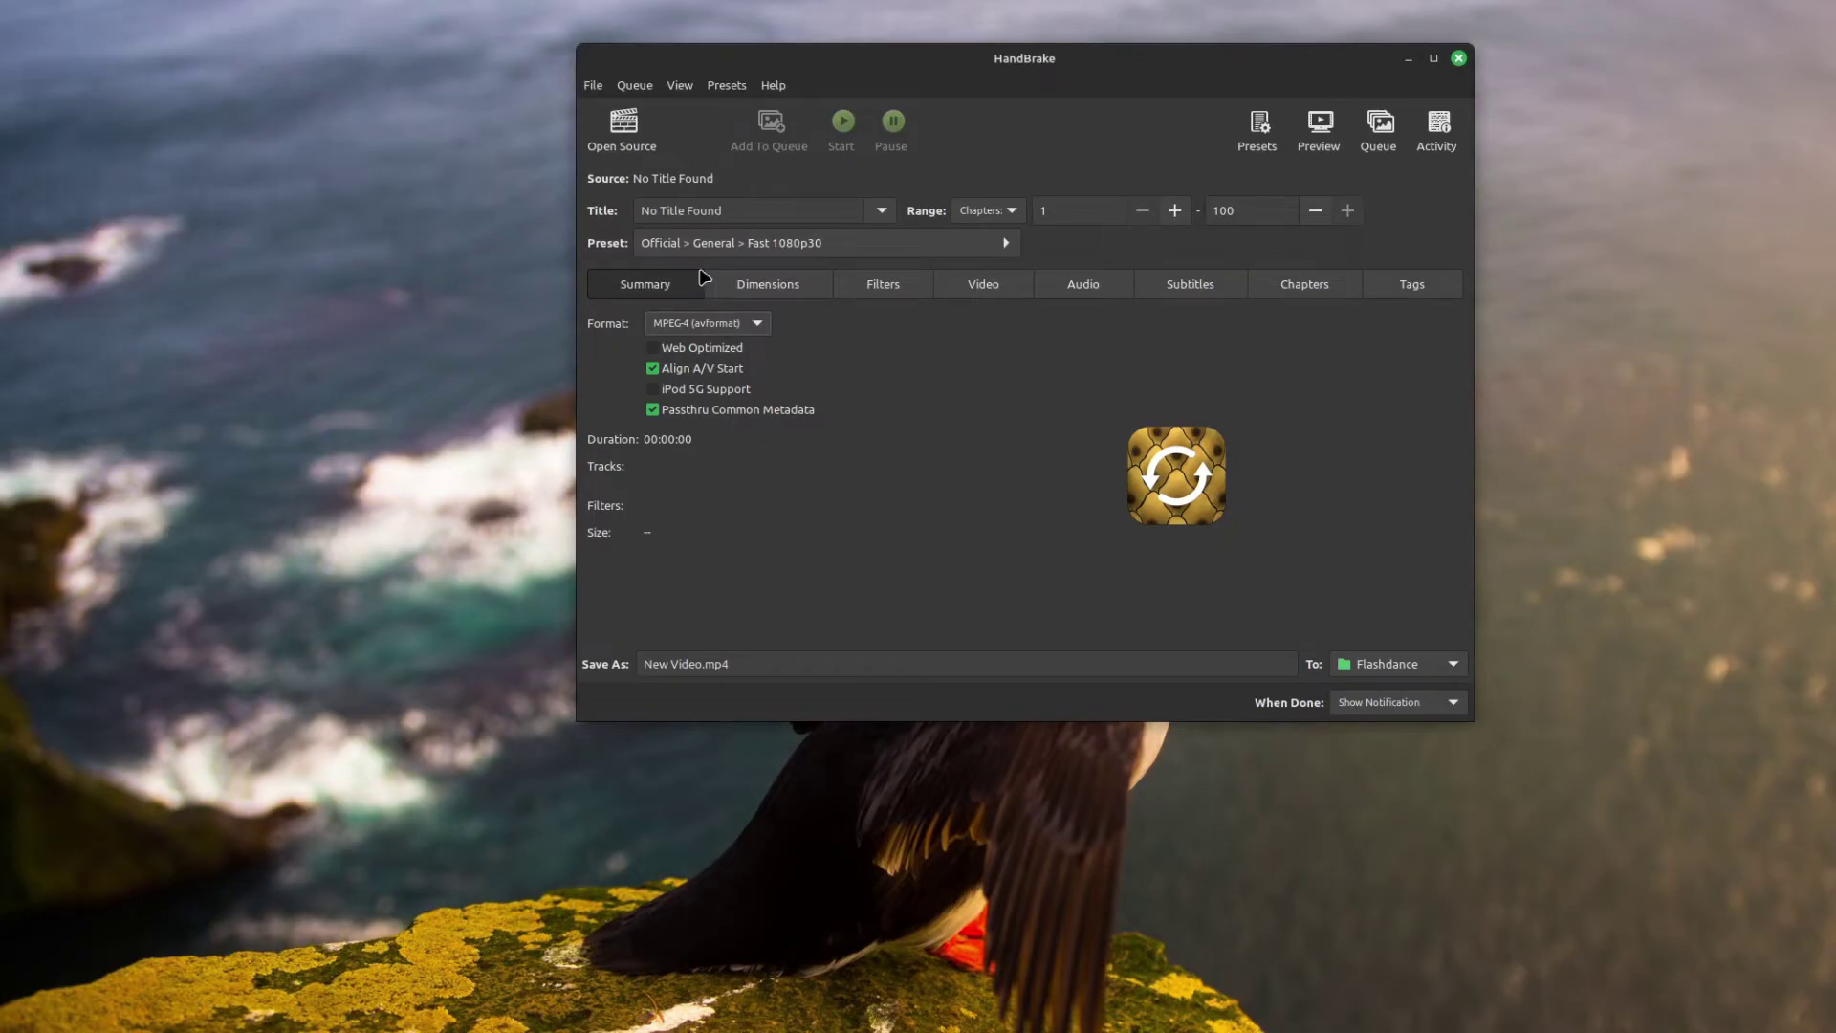
{"action": "left_click", "coordinate": [746, 287]}
{"action": "left_click", "coordinate": [899, 289]}
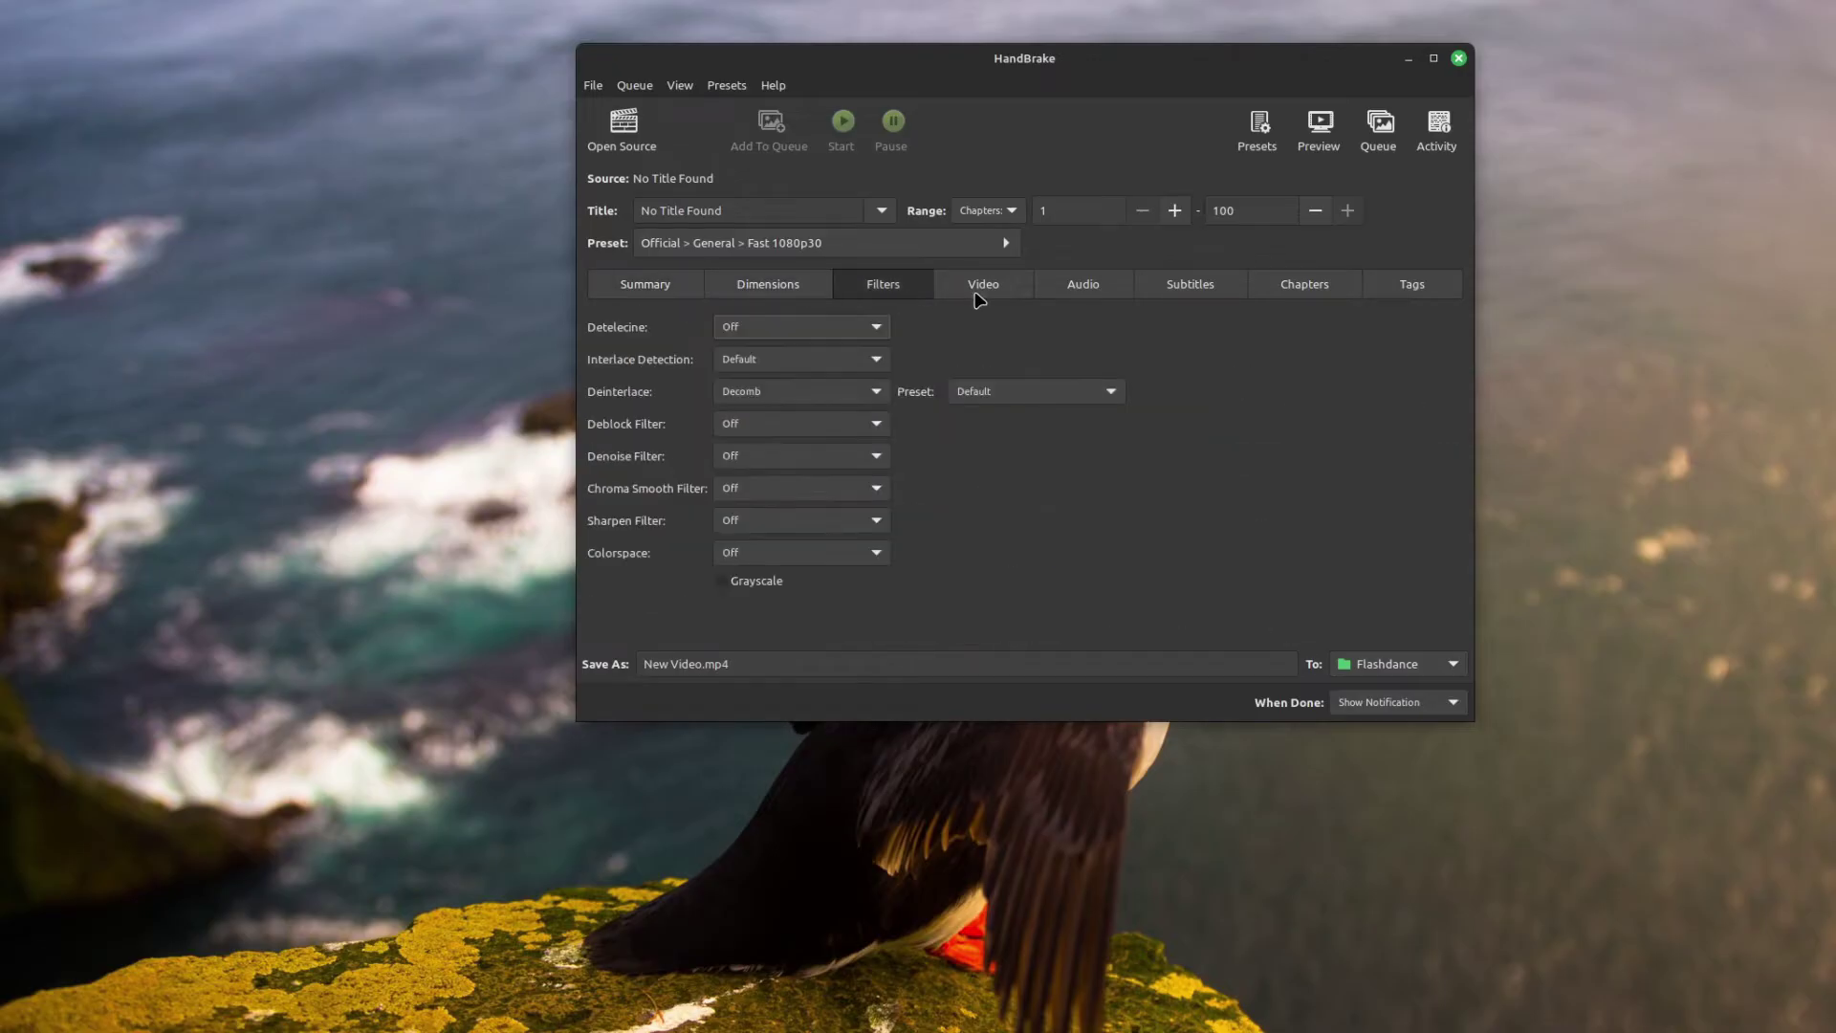
{"action": "left_click", "coordinate": [985, 287]}
{"action": "left_click", "coordinate": [1109, 286]}
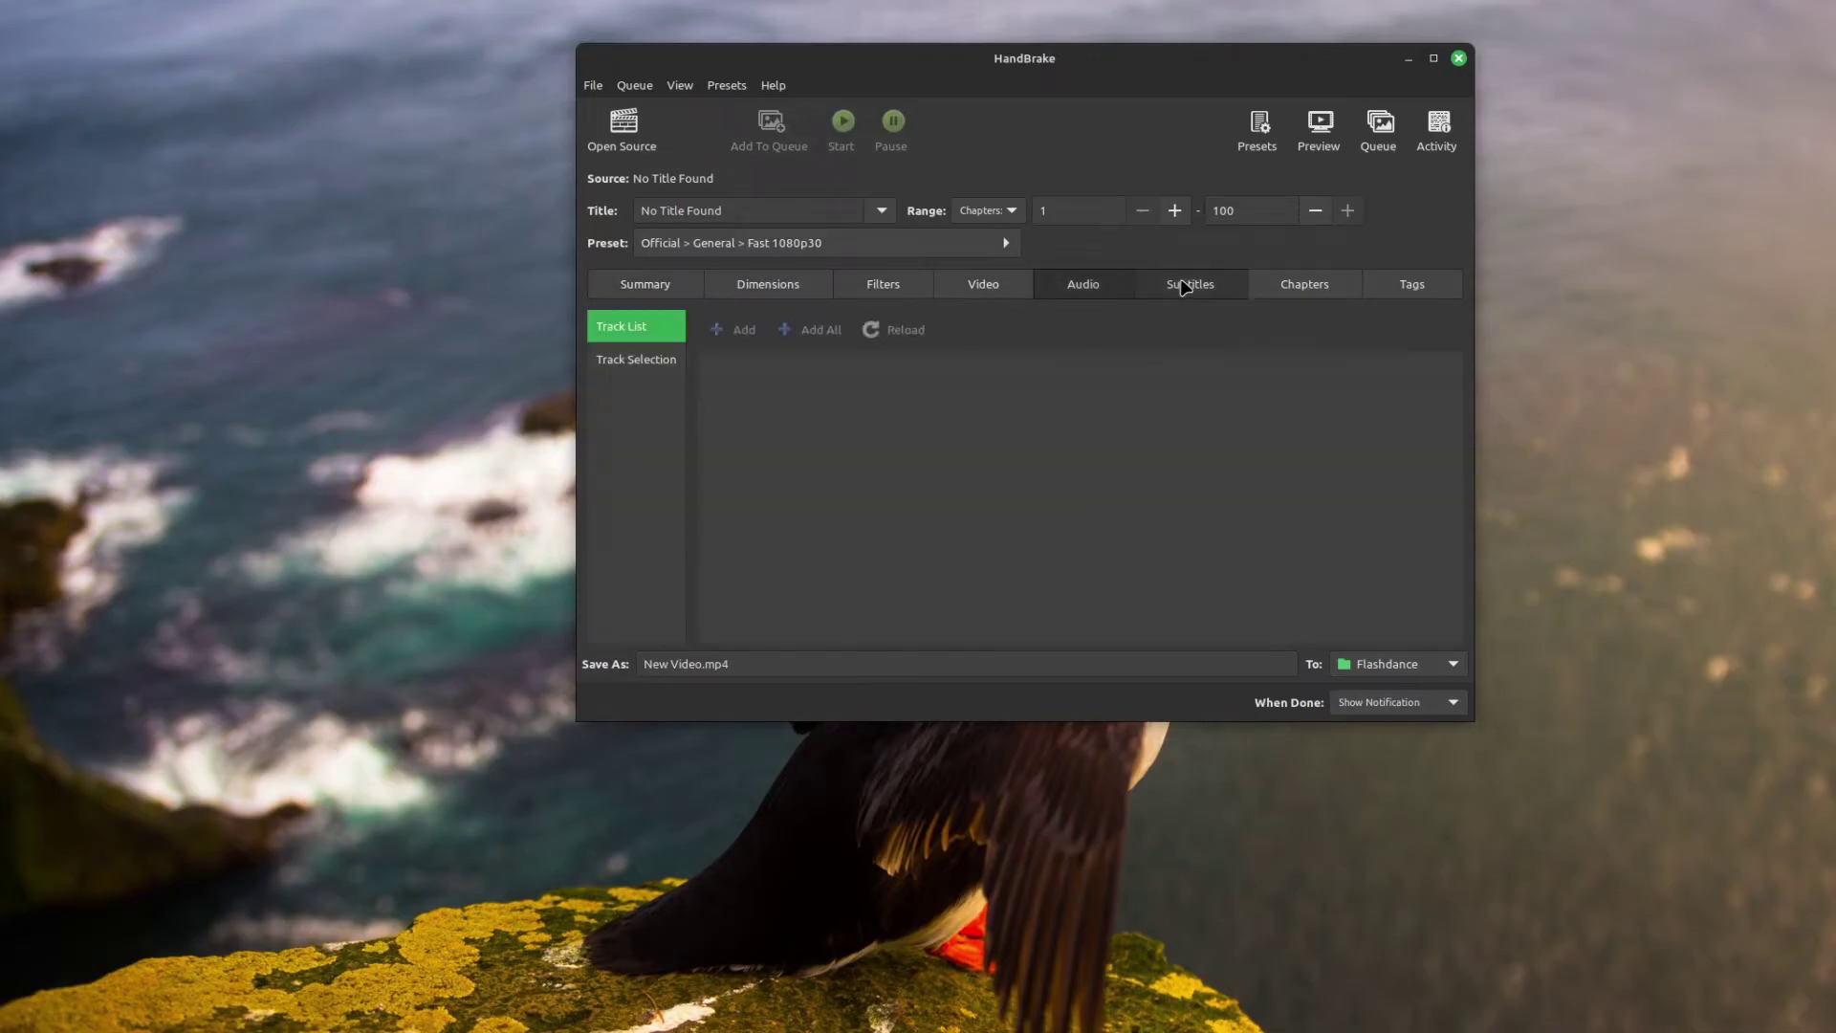
{"action": "left_click", "coordinate": [1189, 284]}
{"action": "left_click", "coordinate": [799, 288]}
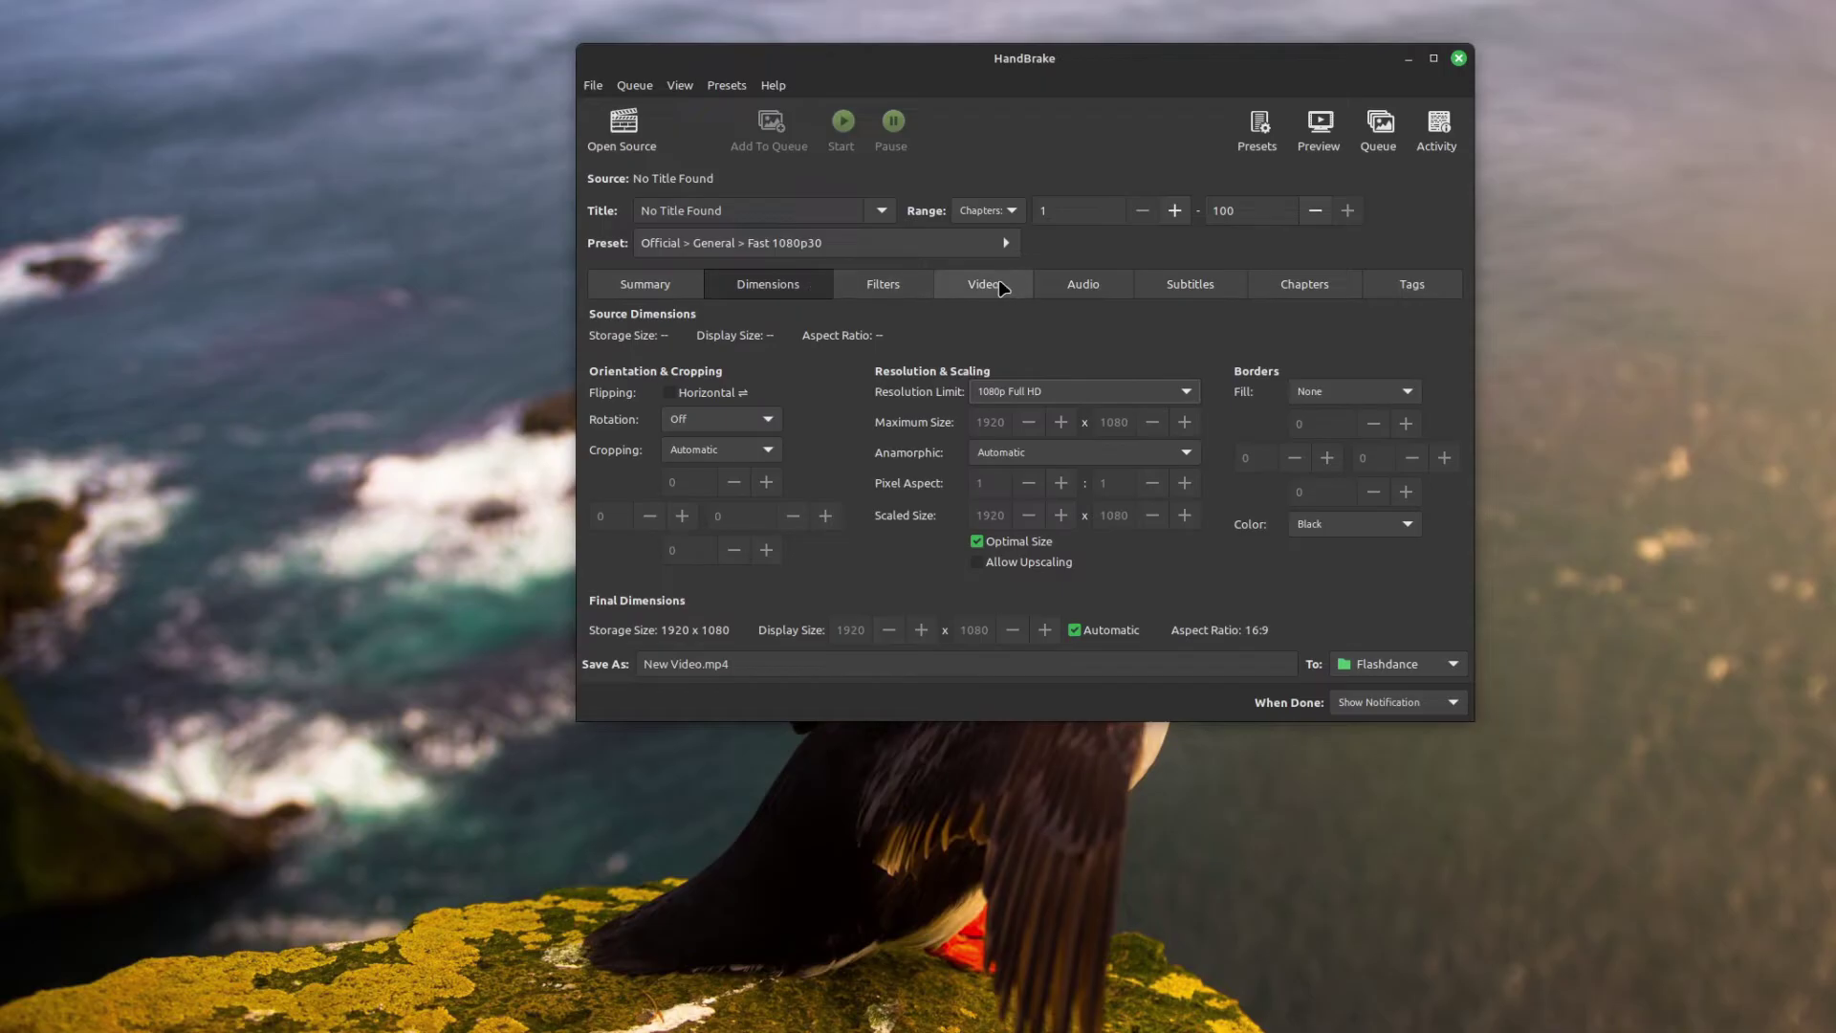
{"action": "left_click", "coordinate": [673, 284]}
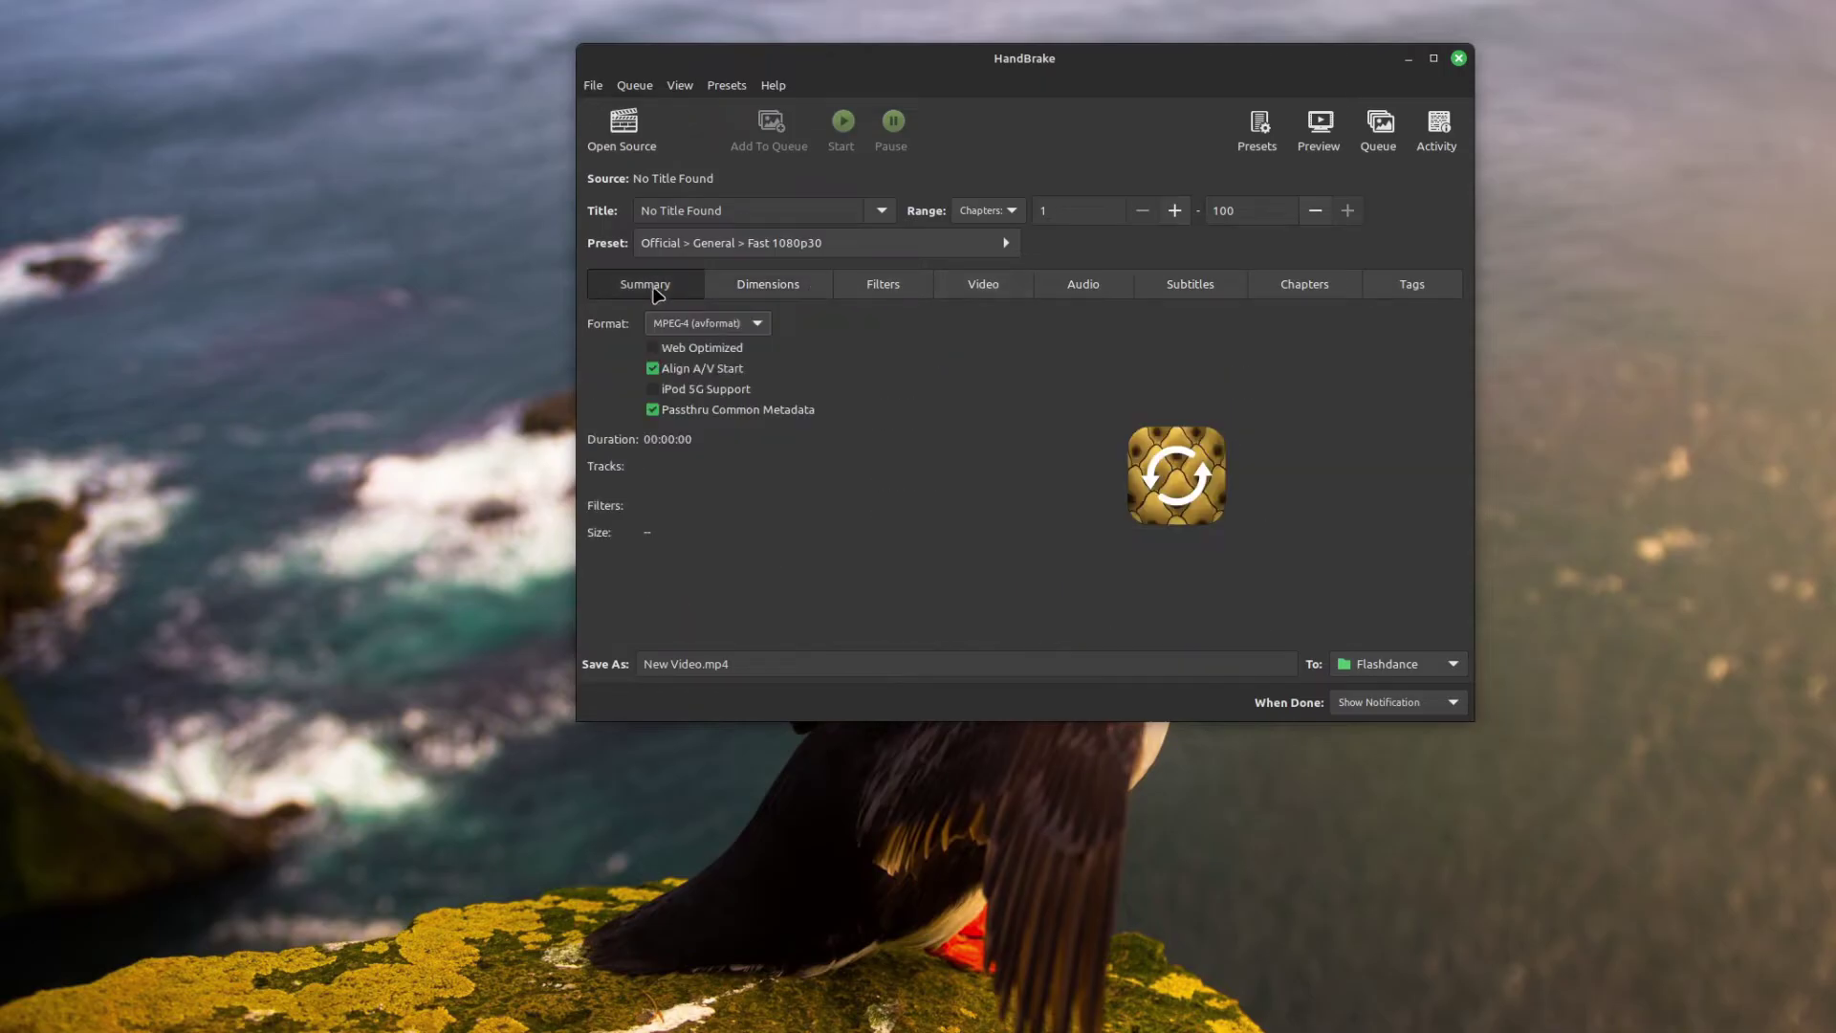
{"action": "left_click", "coordinate": [726, 86]}
{"action": "left_click", "coordinate": [719, 159]}
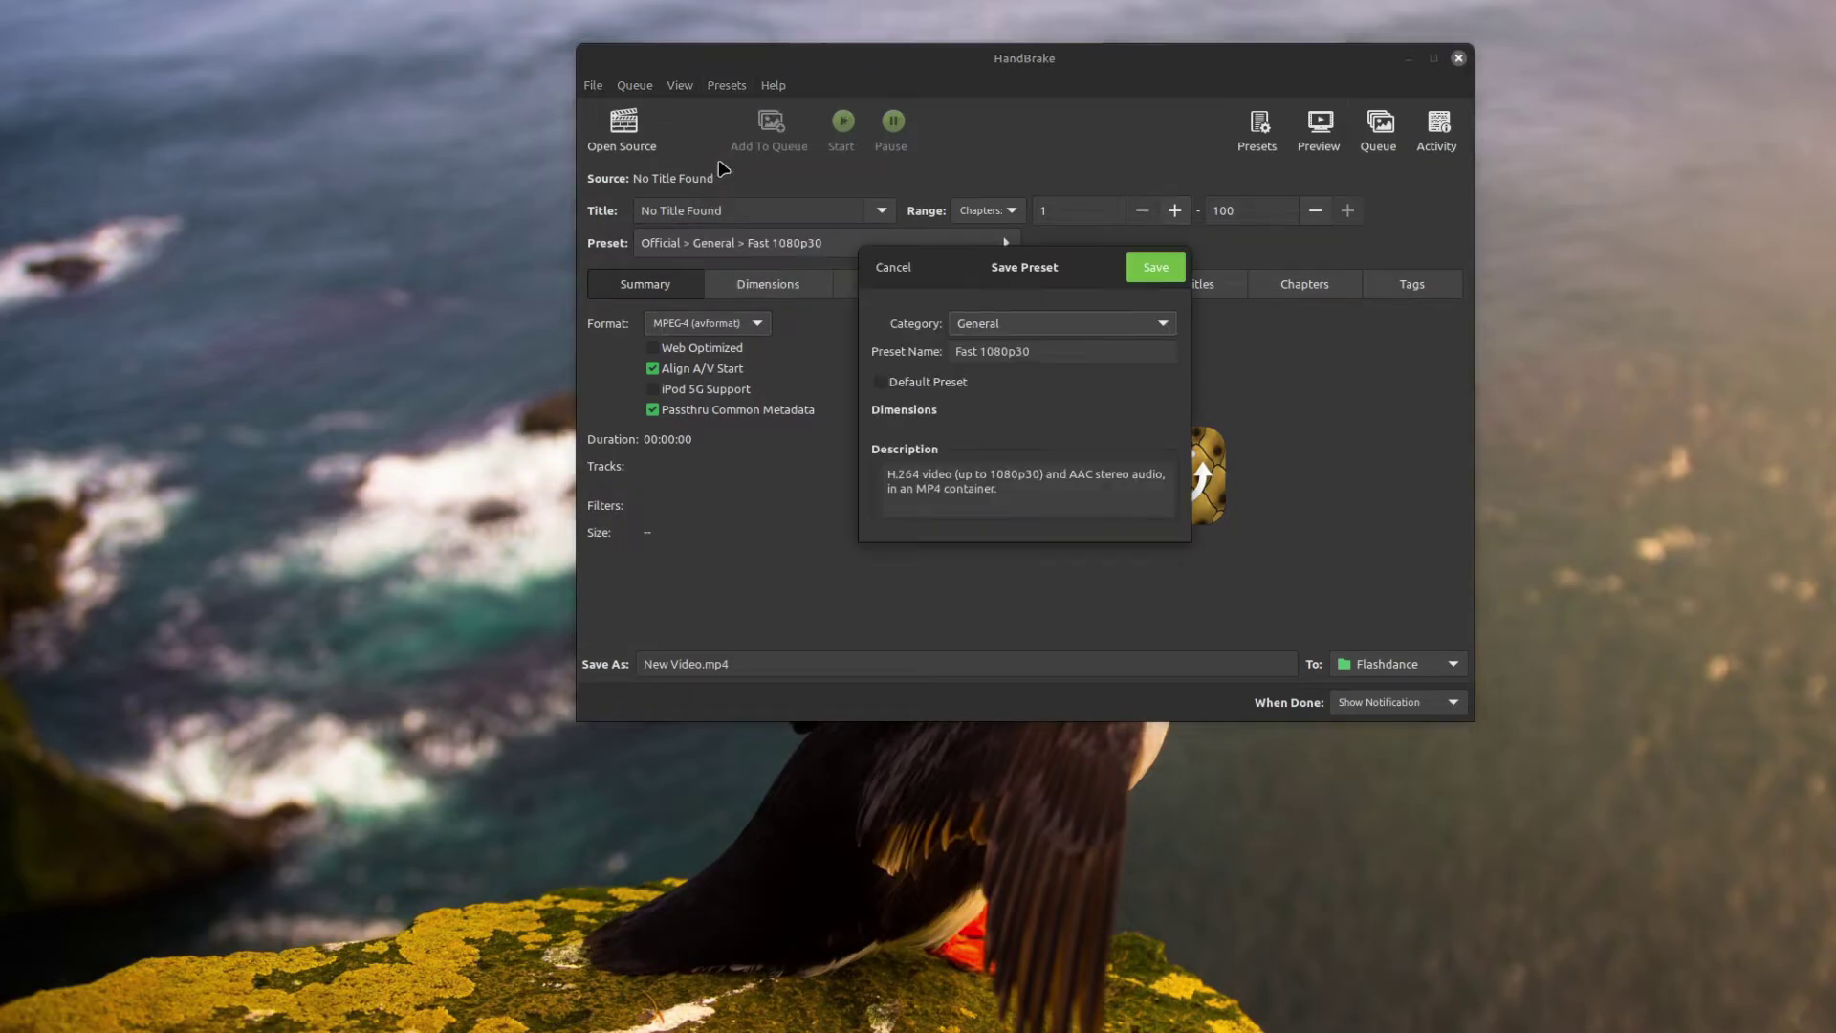
{"action": "double_click", "coordinate": [1011, 352]}
{"action": "double_click", "coordinate": [1033, 352]}
{"action": "left_click", "coordinate": [998, 487]}
{"action": "left_click", "coordinate": [893, 267]}
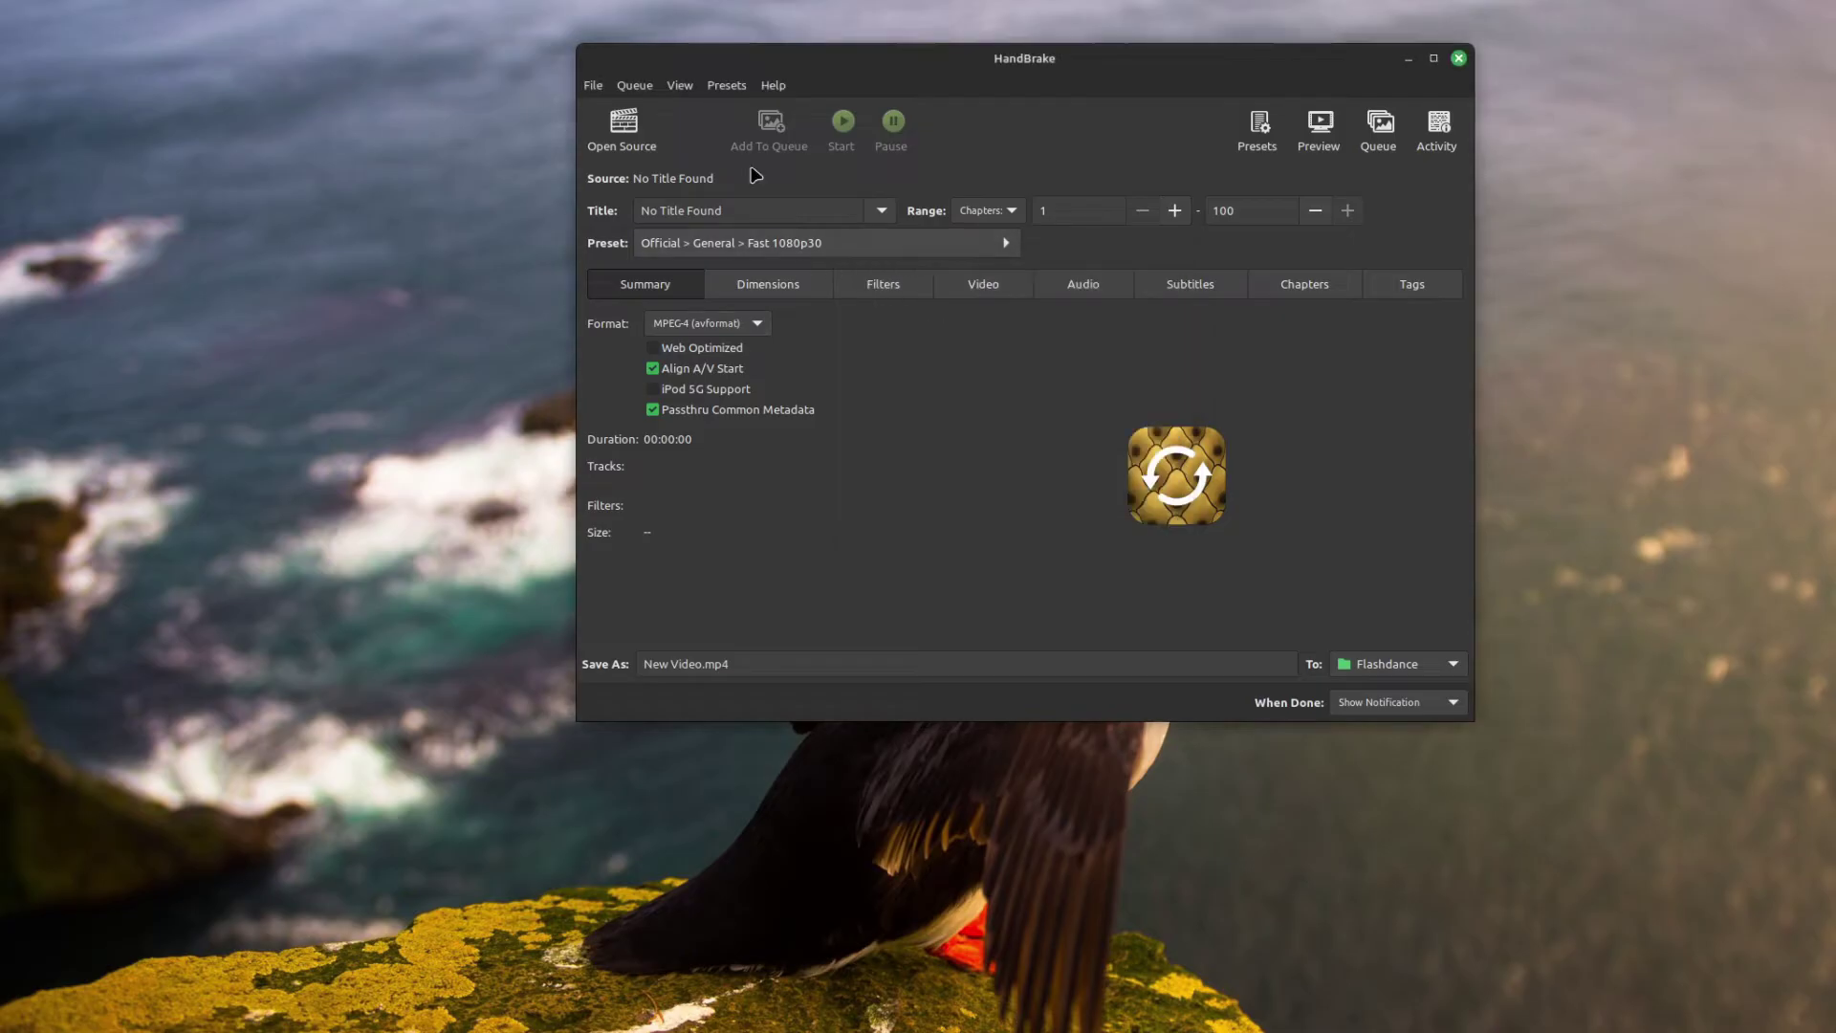
Select the Custom > General > Movie Compression preset from the presets list
{"action": "left_click", "coordinate": [1260, 143]}
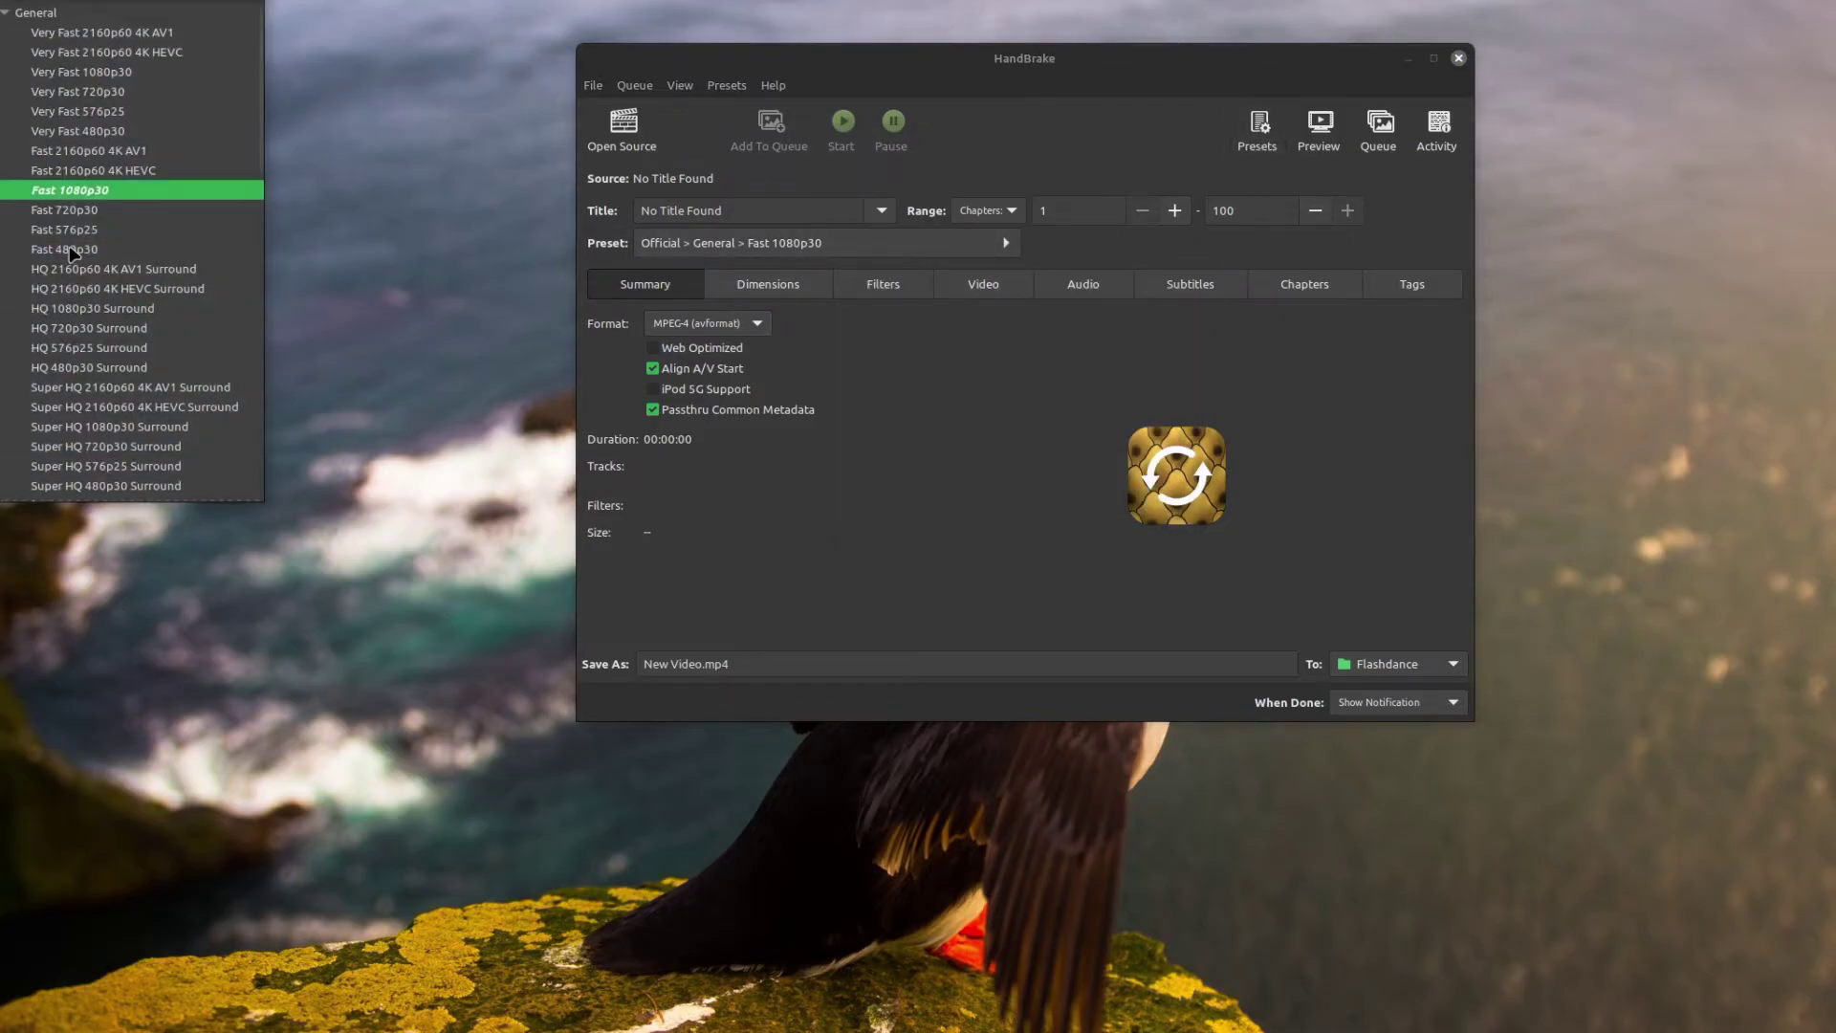
{"action": "scroll", "coordinate": [88, 238], "scroll_direction": "down", "scroll_amount": 5}
{"action": "scroll", "coordinate": [88, 238], "scroll_direction": "down", "scroll_amount": 6}
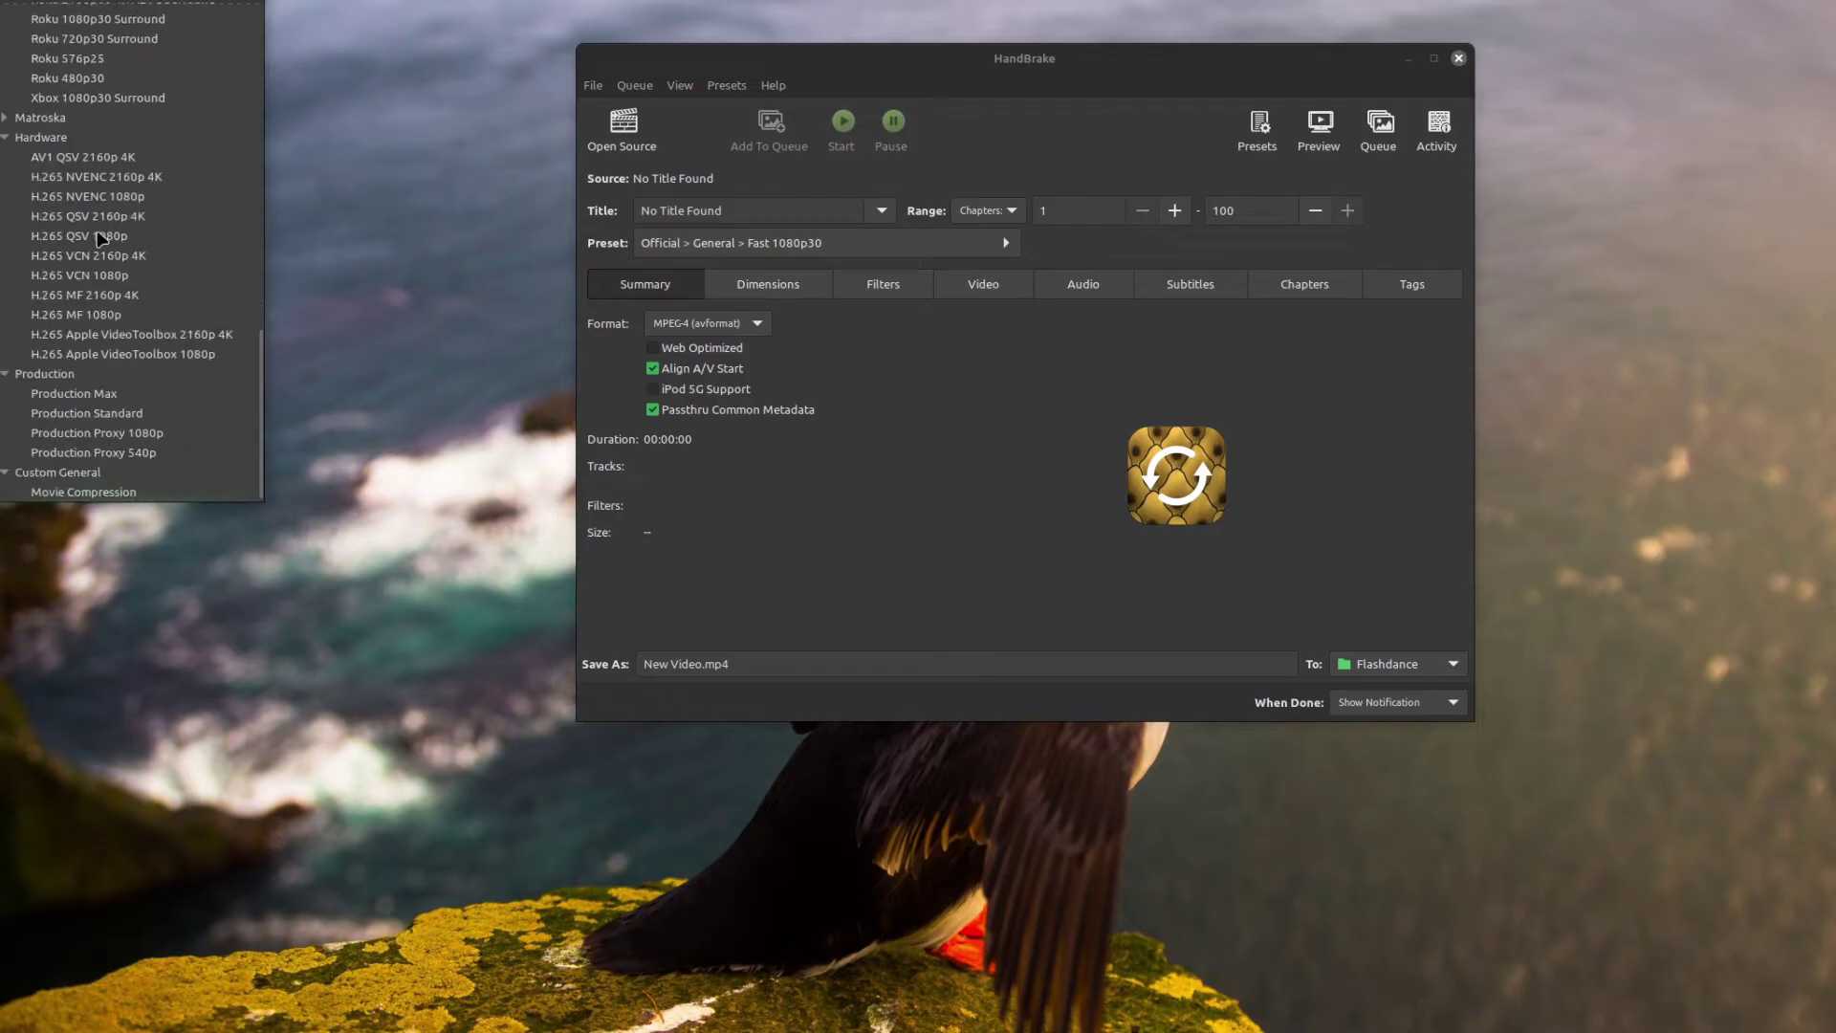
{"action": "left_click", "coordinate": [84, 493]}
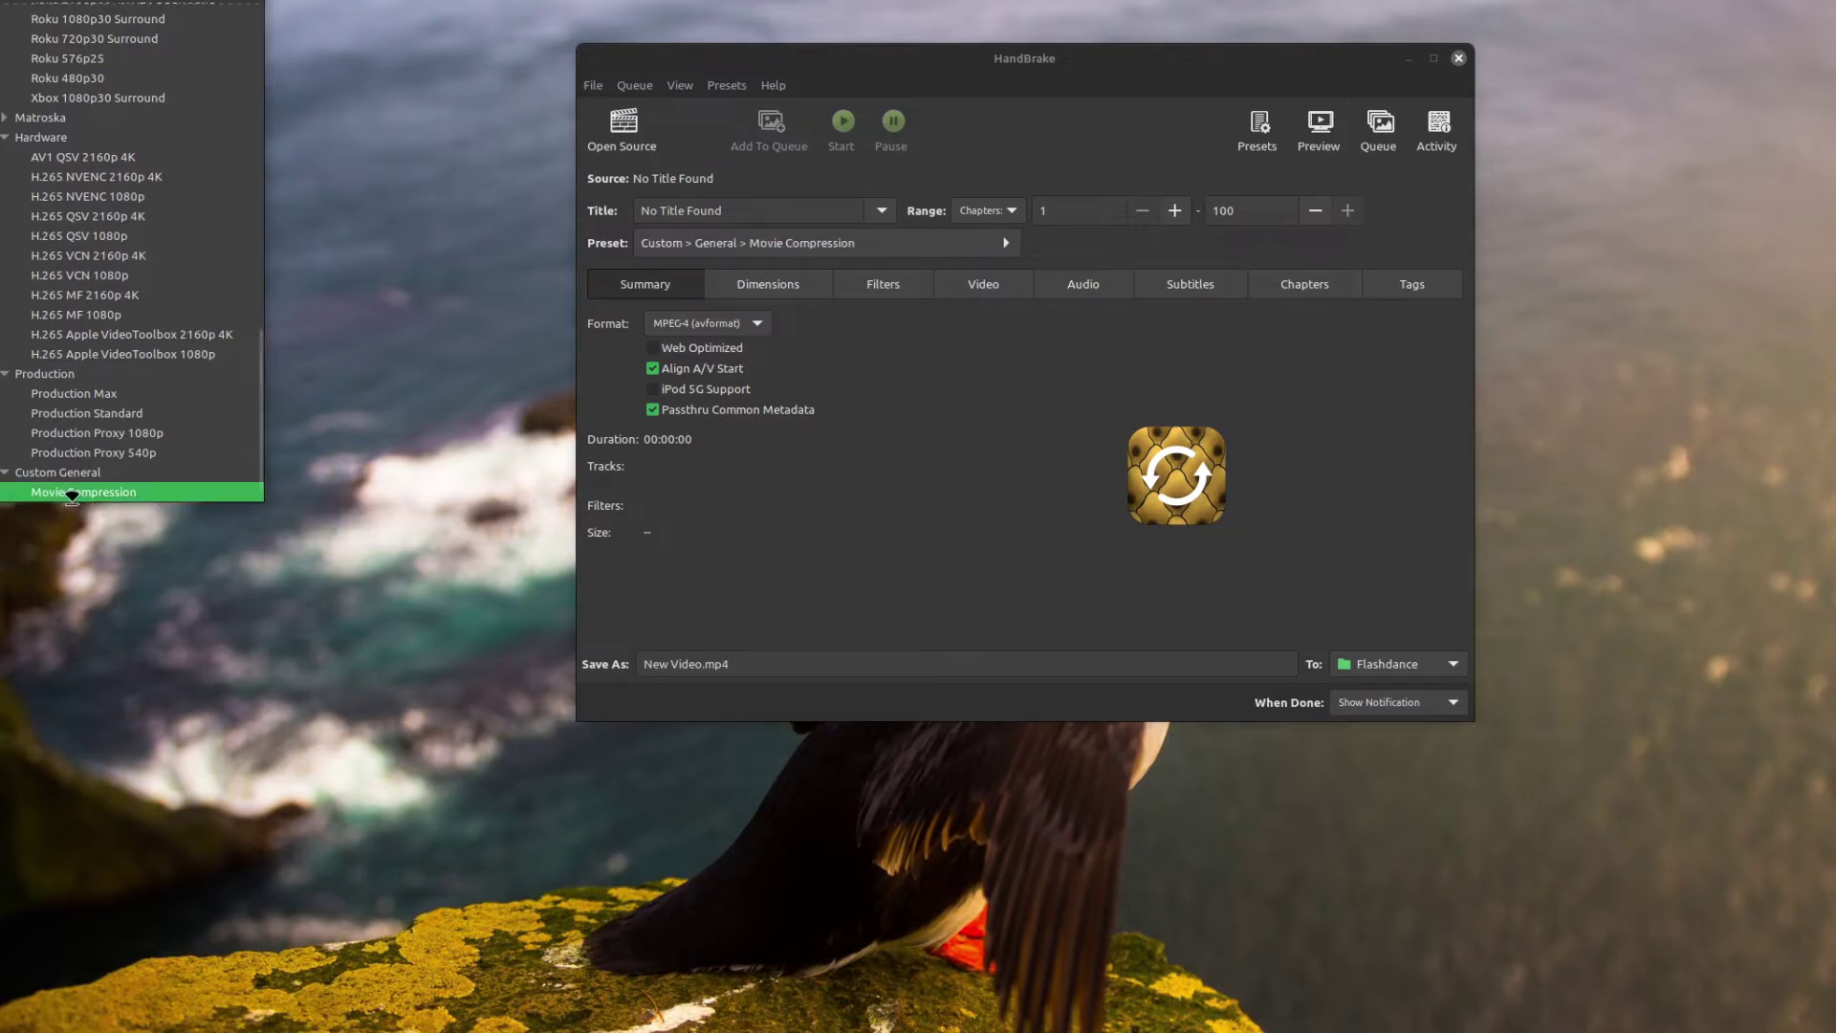
{"action": "left_click", "coordinate": [835, 577]}
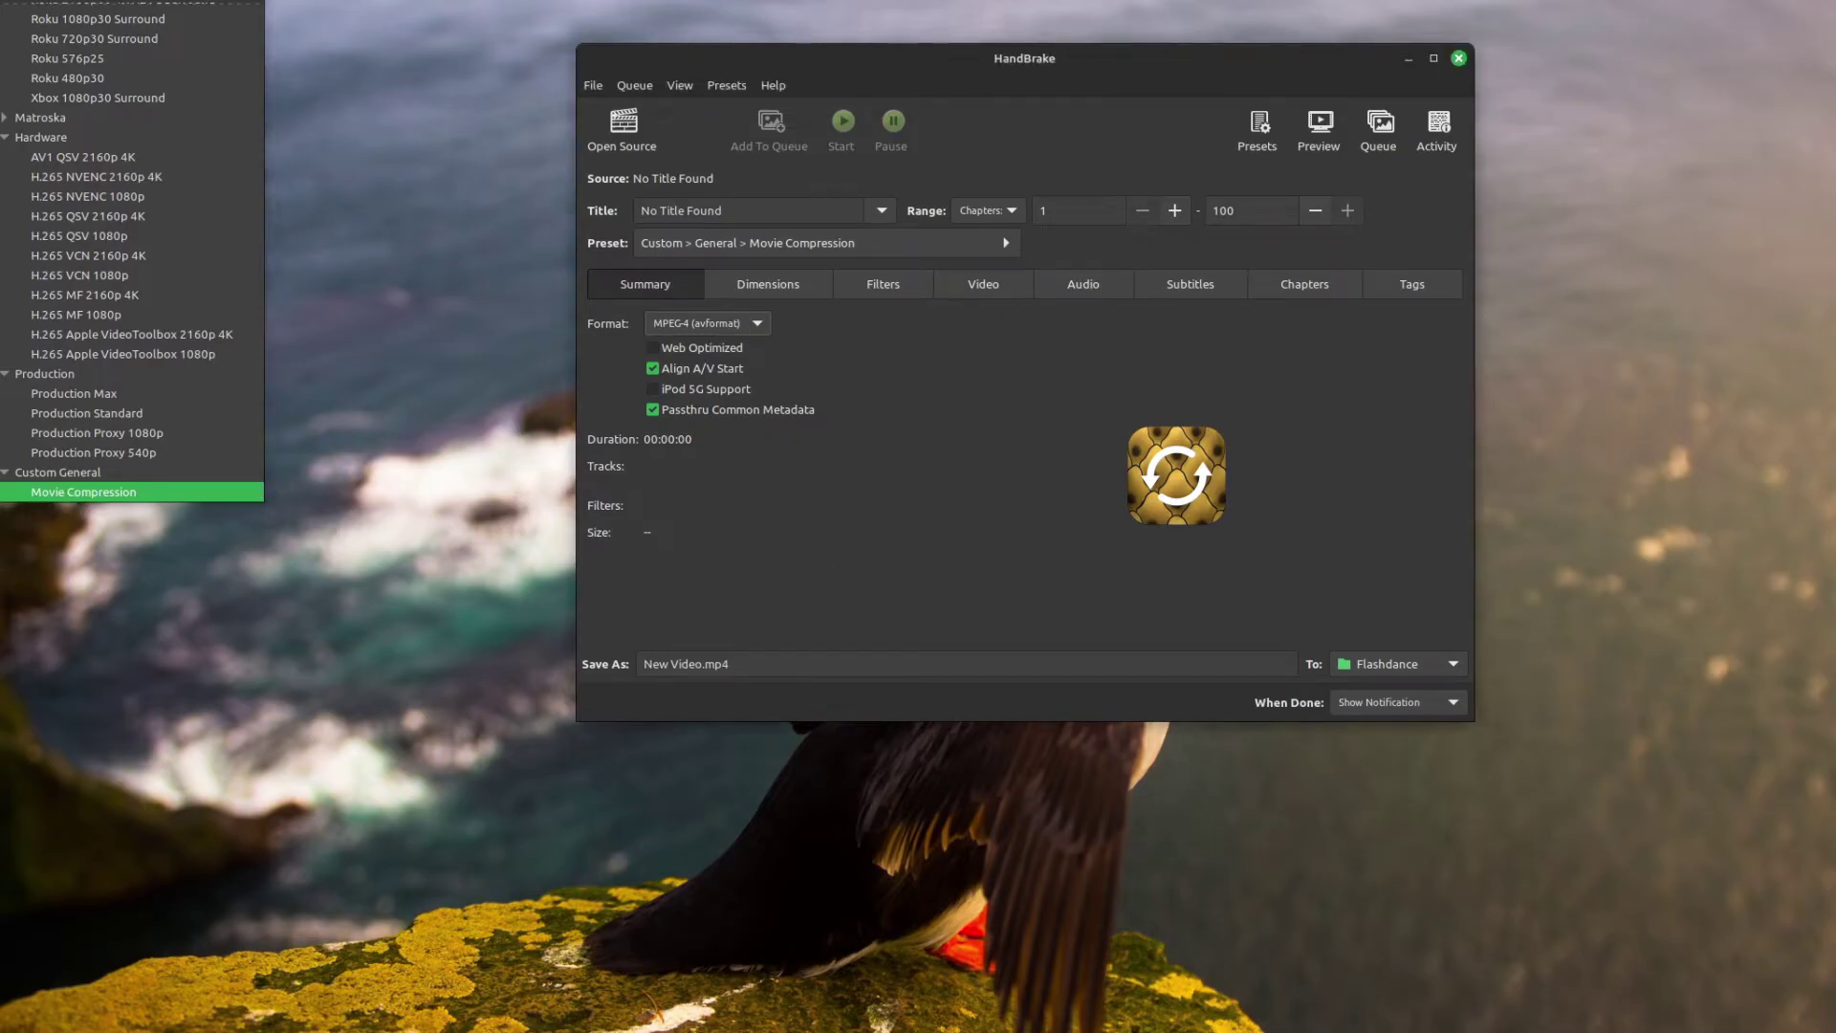
{"action": "key", "text": "Escape"}
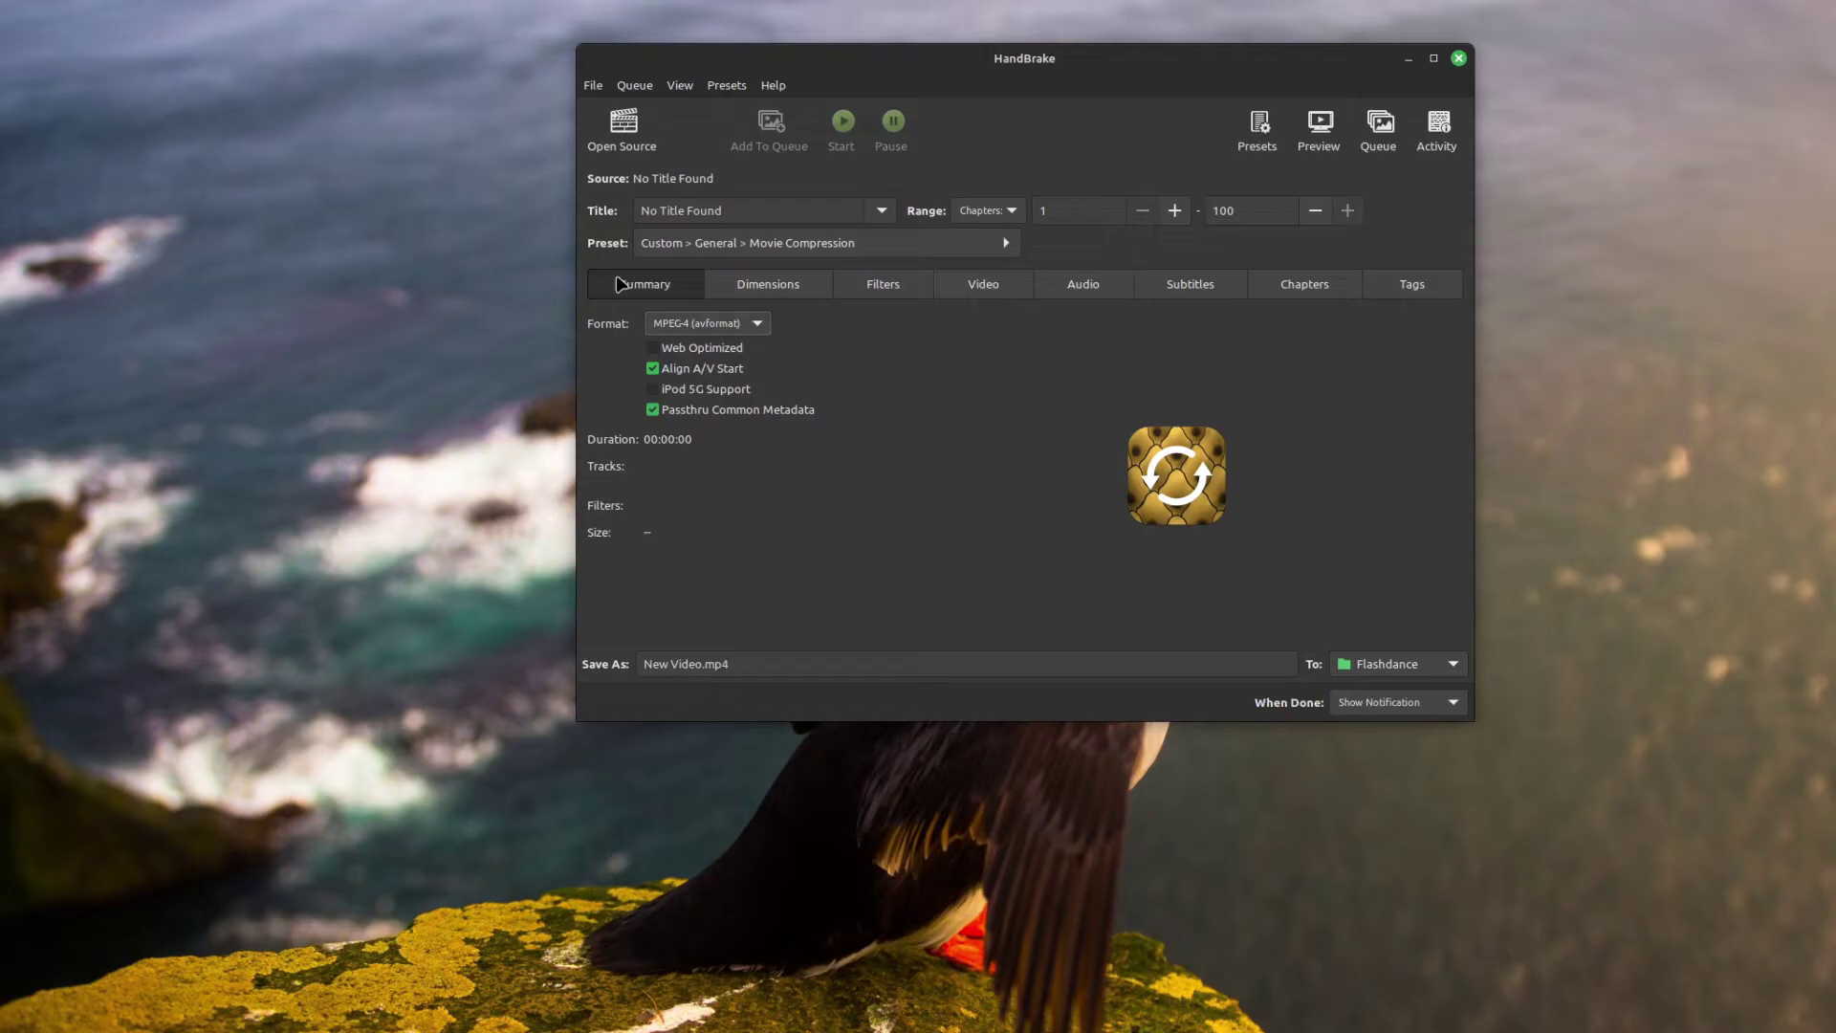
Keep the Dimensions resolution limit at 1080p Full HD, glance at Filters, then show Video settings
{"action": "left_click", "coordinate": [784, 289]}
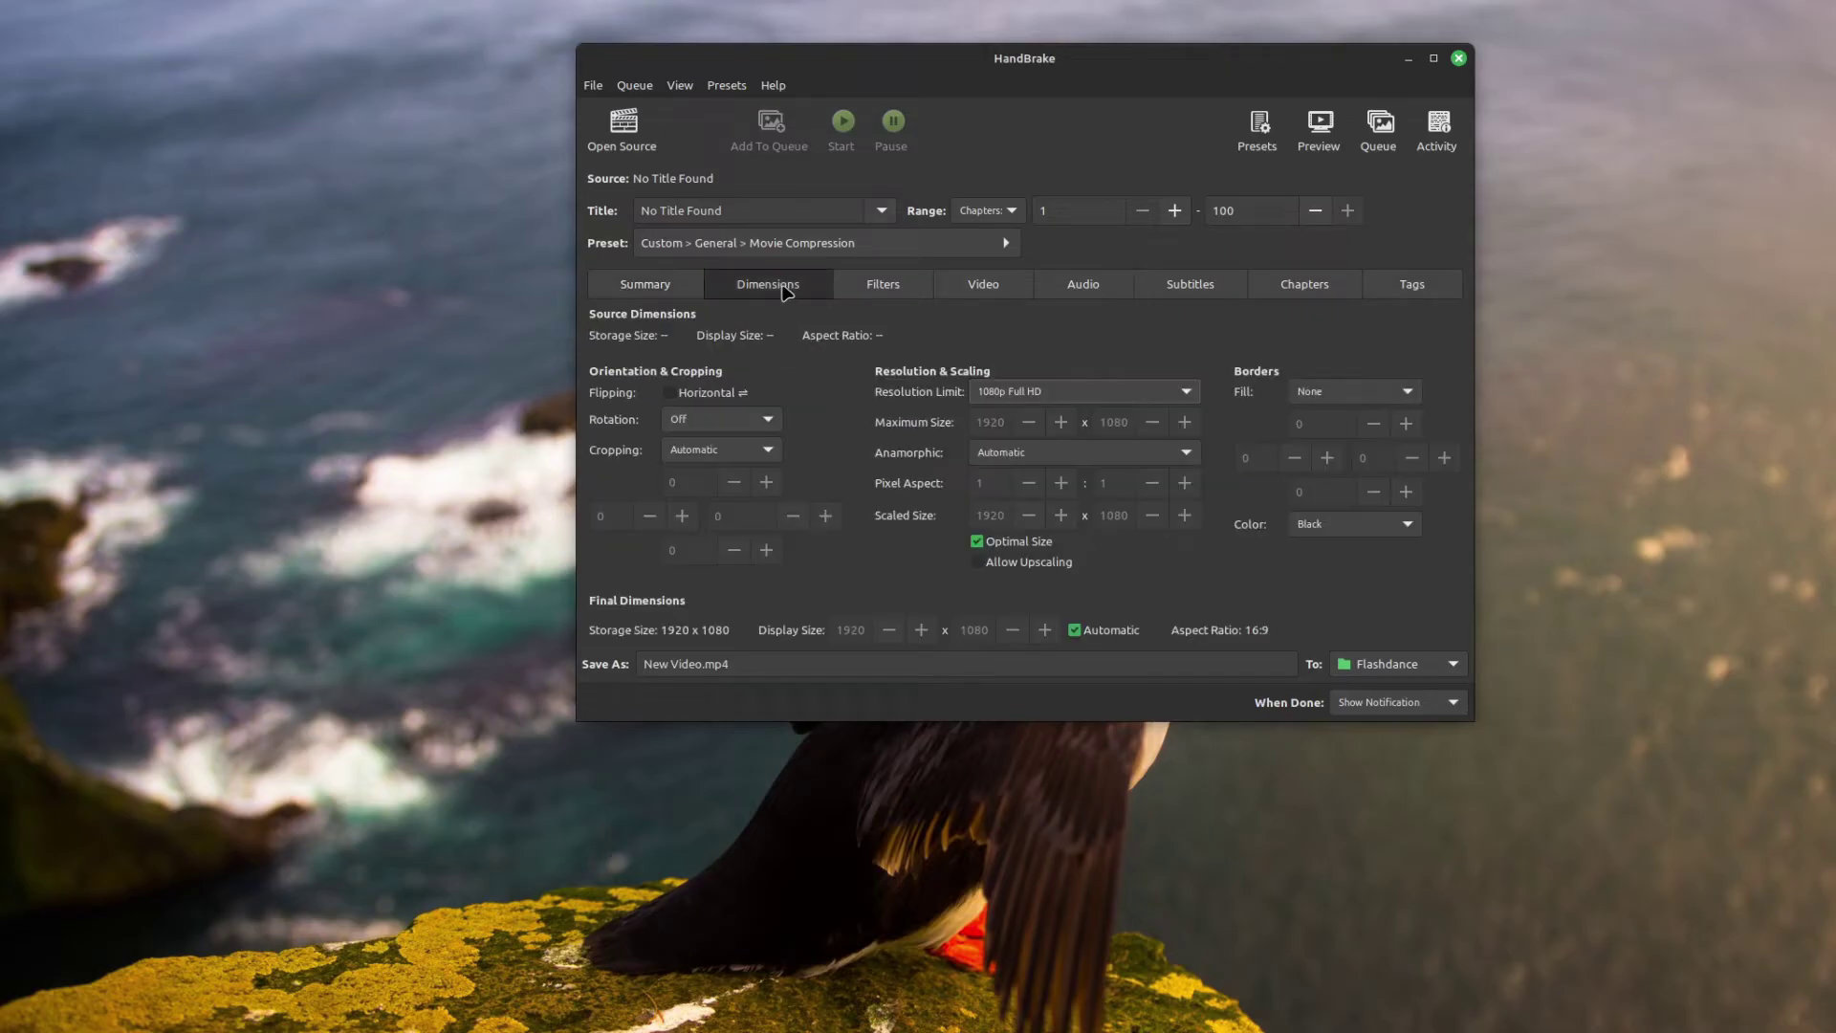
{"action": "left_click", "coordinate": [1045, 391]}
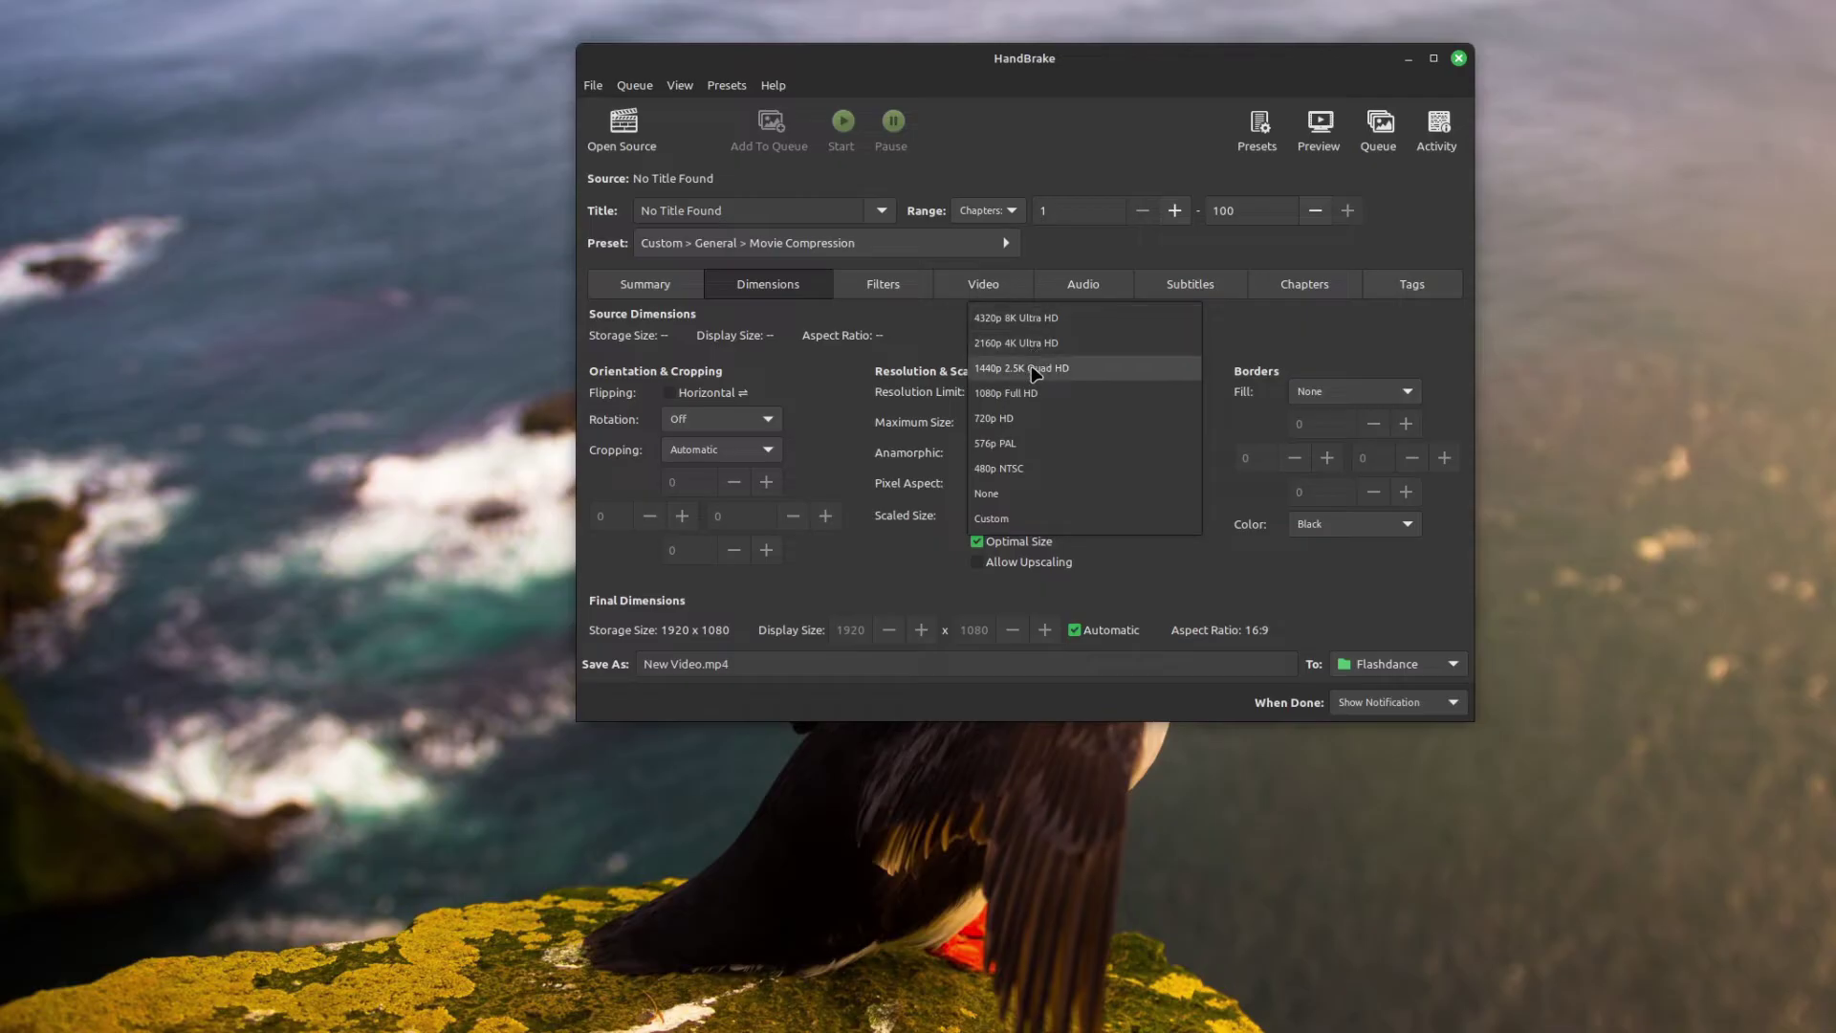
{"action": "left_click", "coordinate": [1253, 339]}
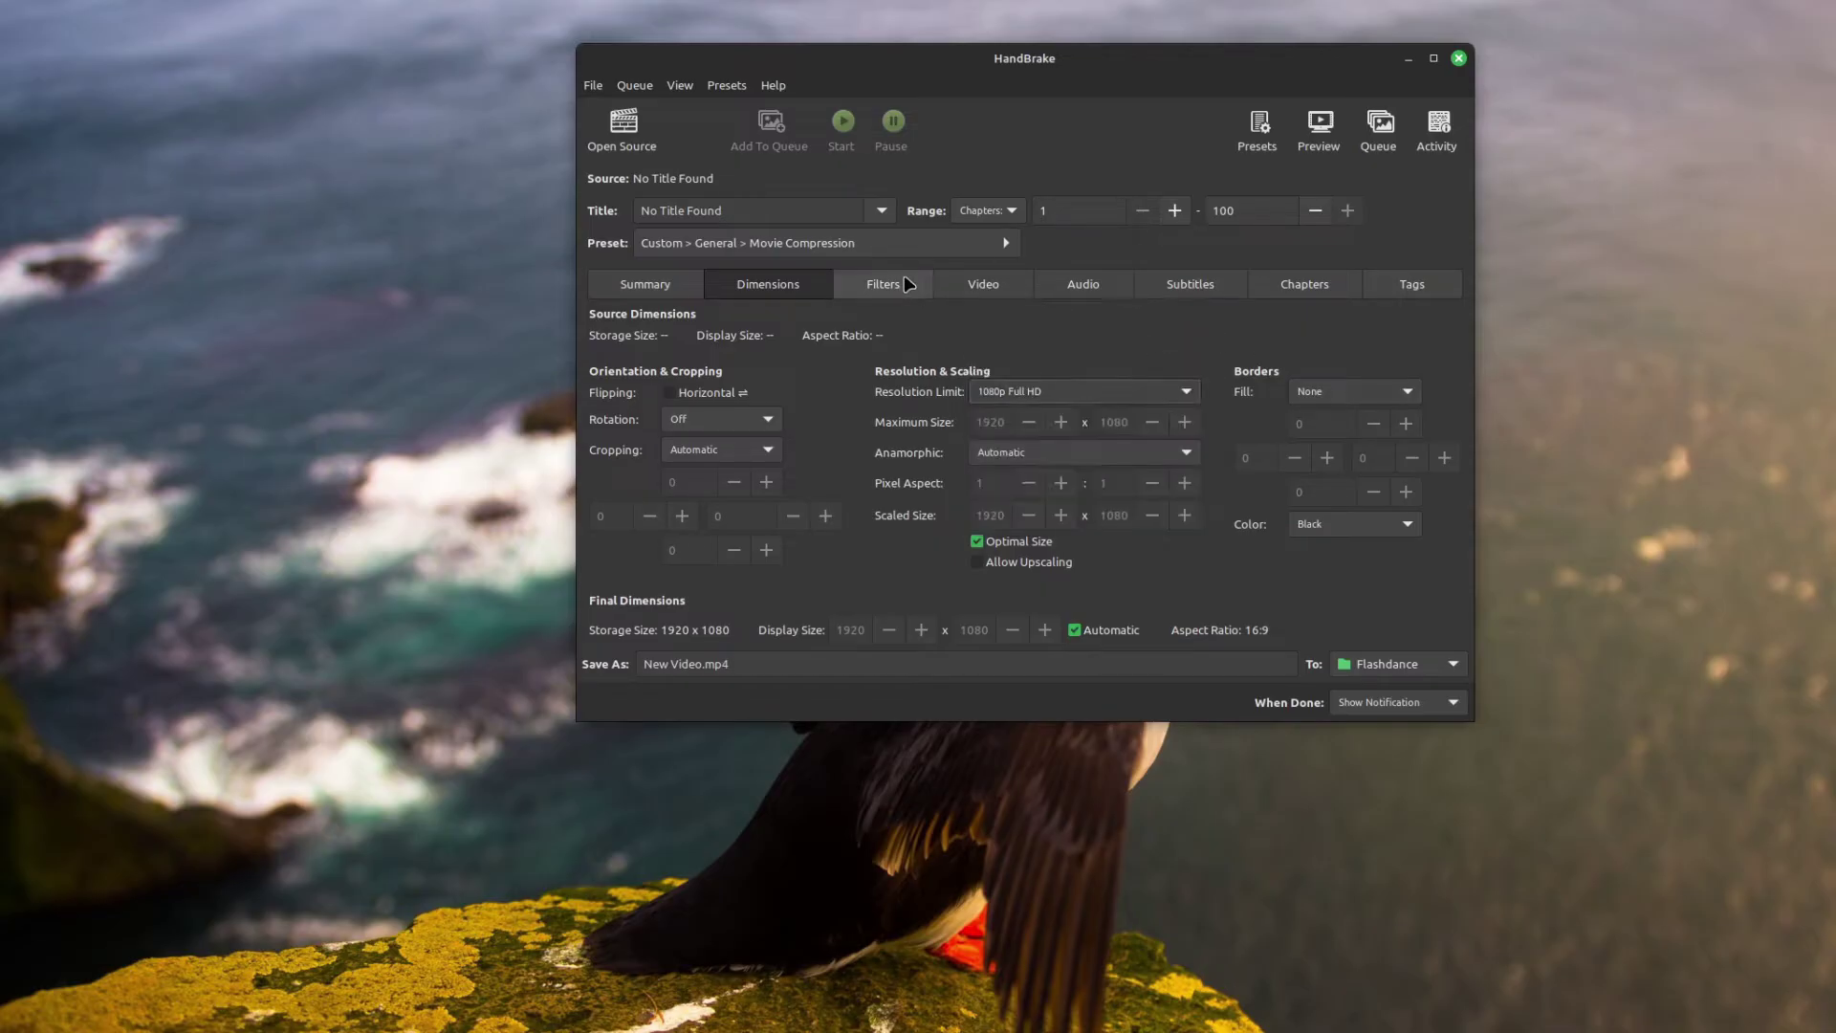
{"action": "left_click", "coordinate": [905, 284]}
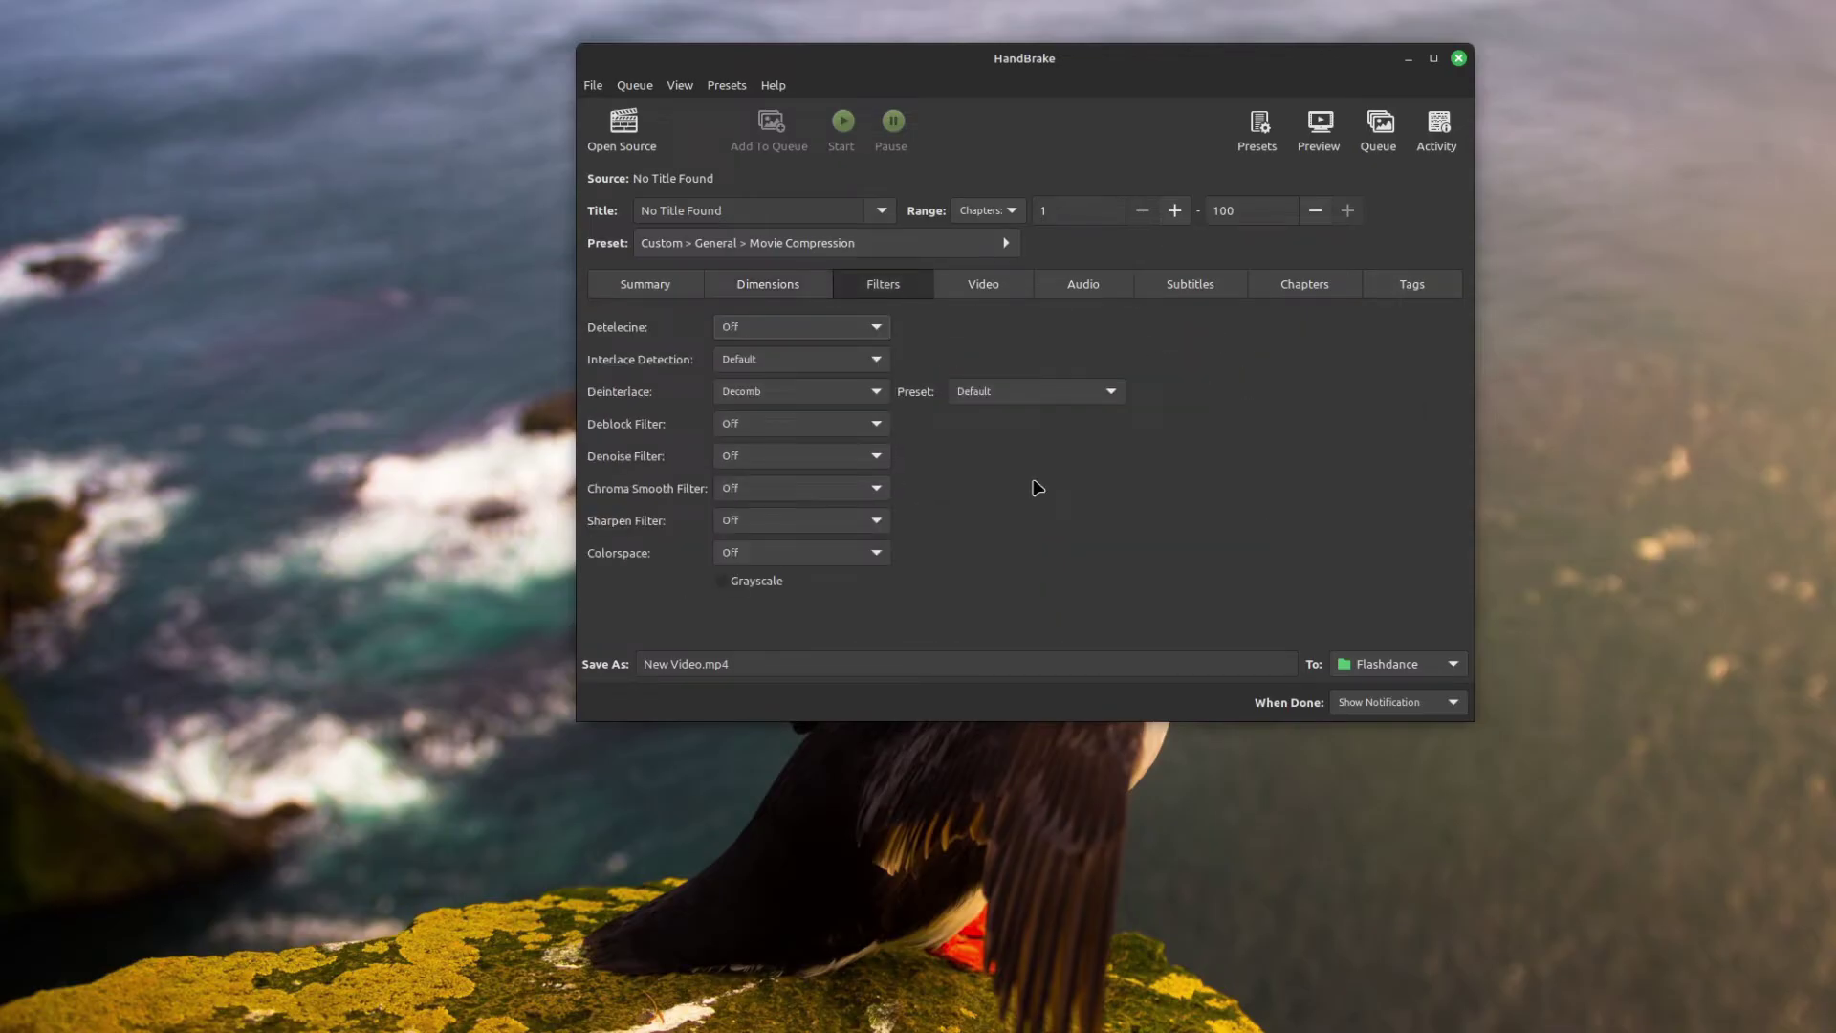
{"action": "left_click", "coordinate": [983, 286]}
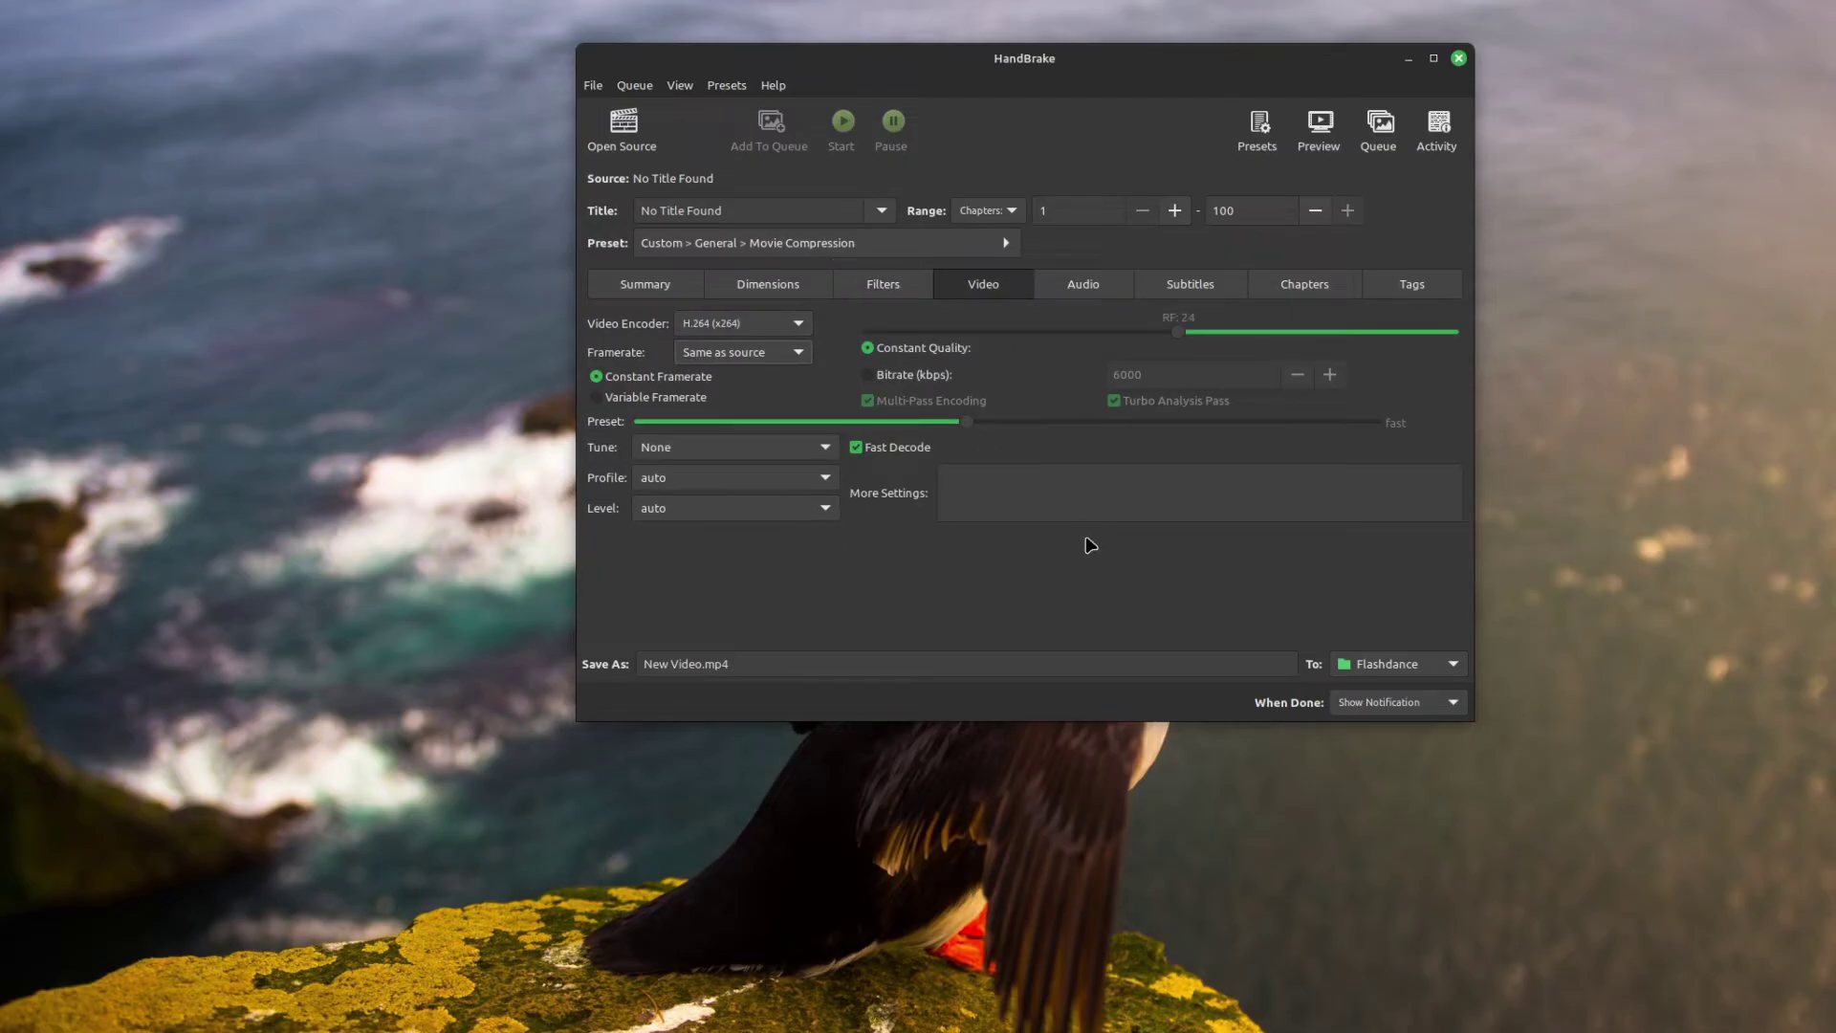
{"action": "left_click", "coordinate": [757, 330]}
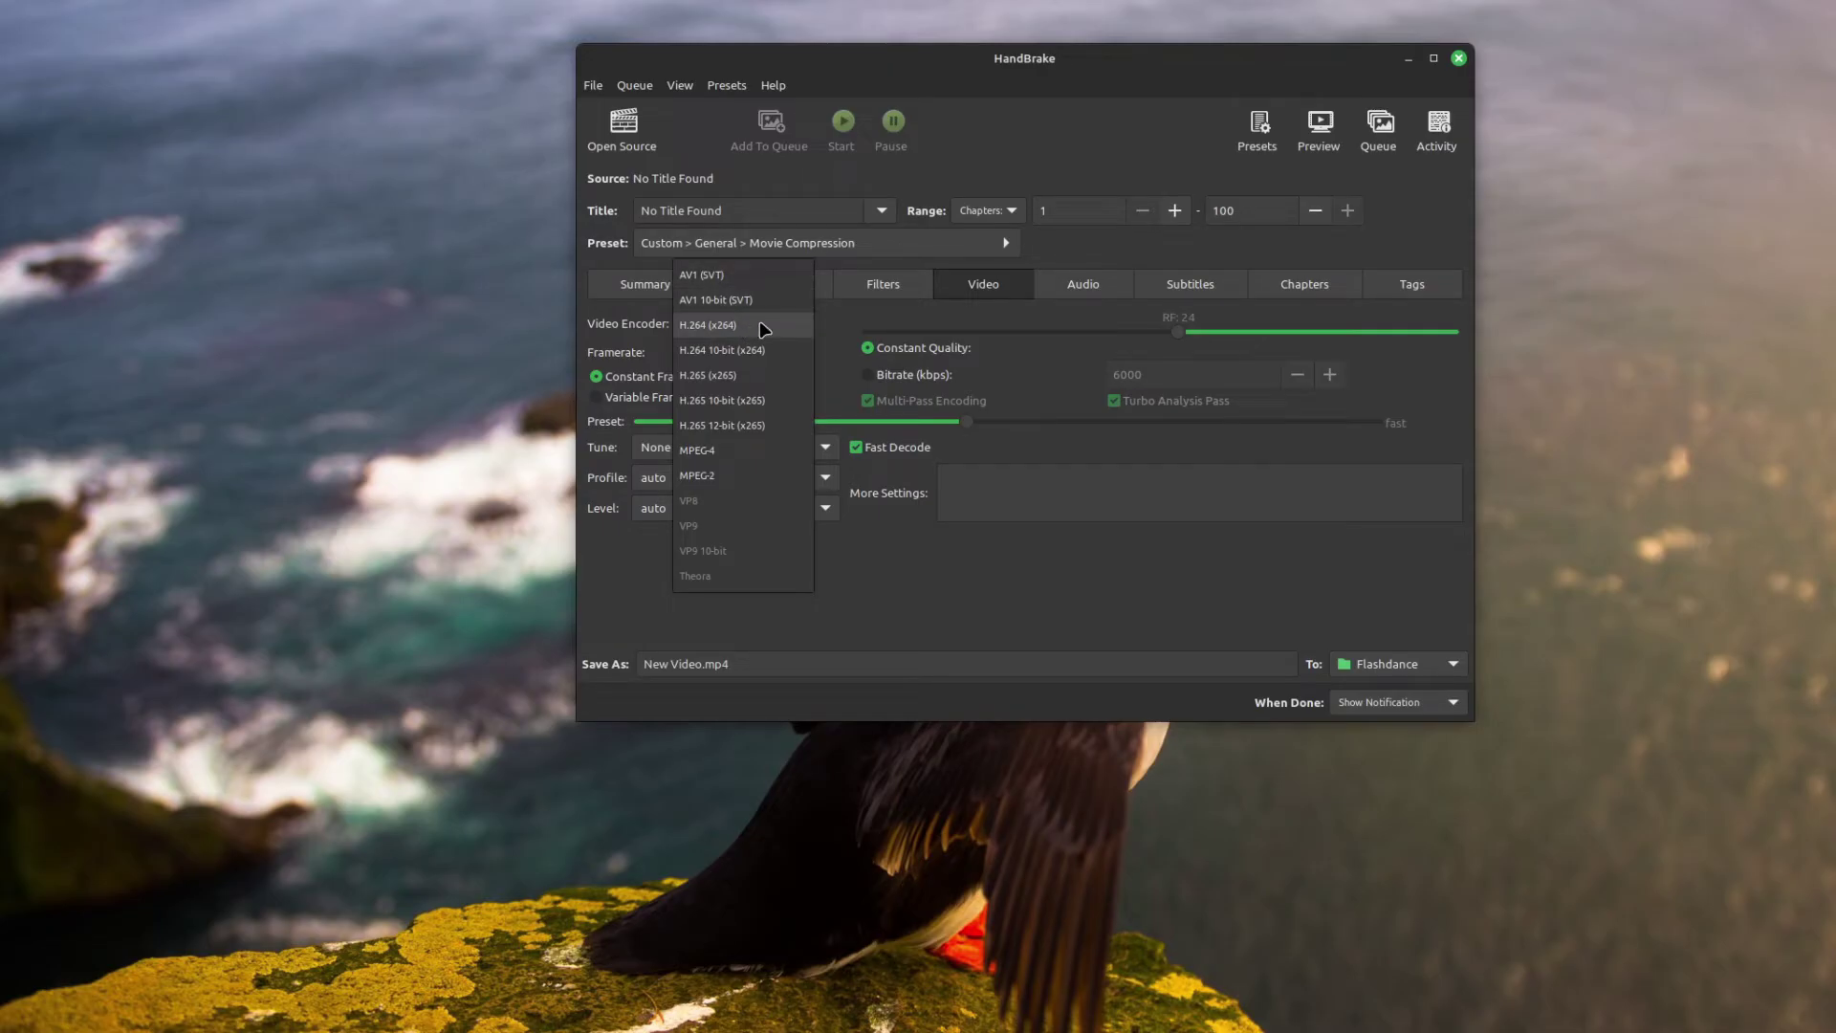
{"action": "left_click", "coordinate": [995, 328]}
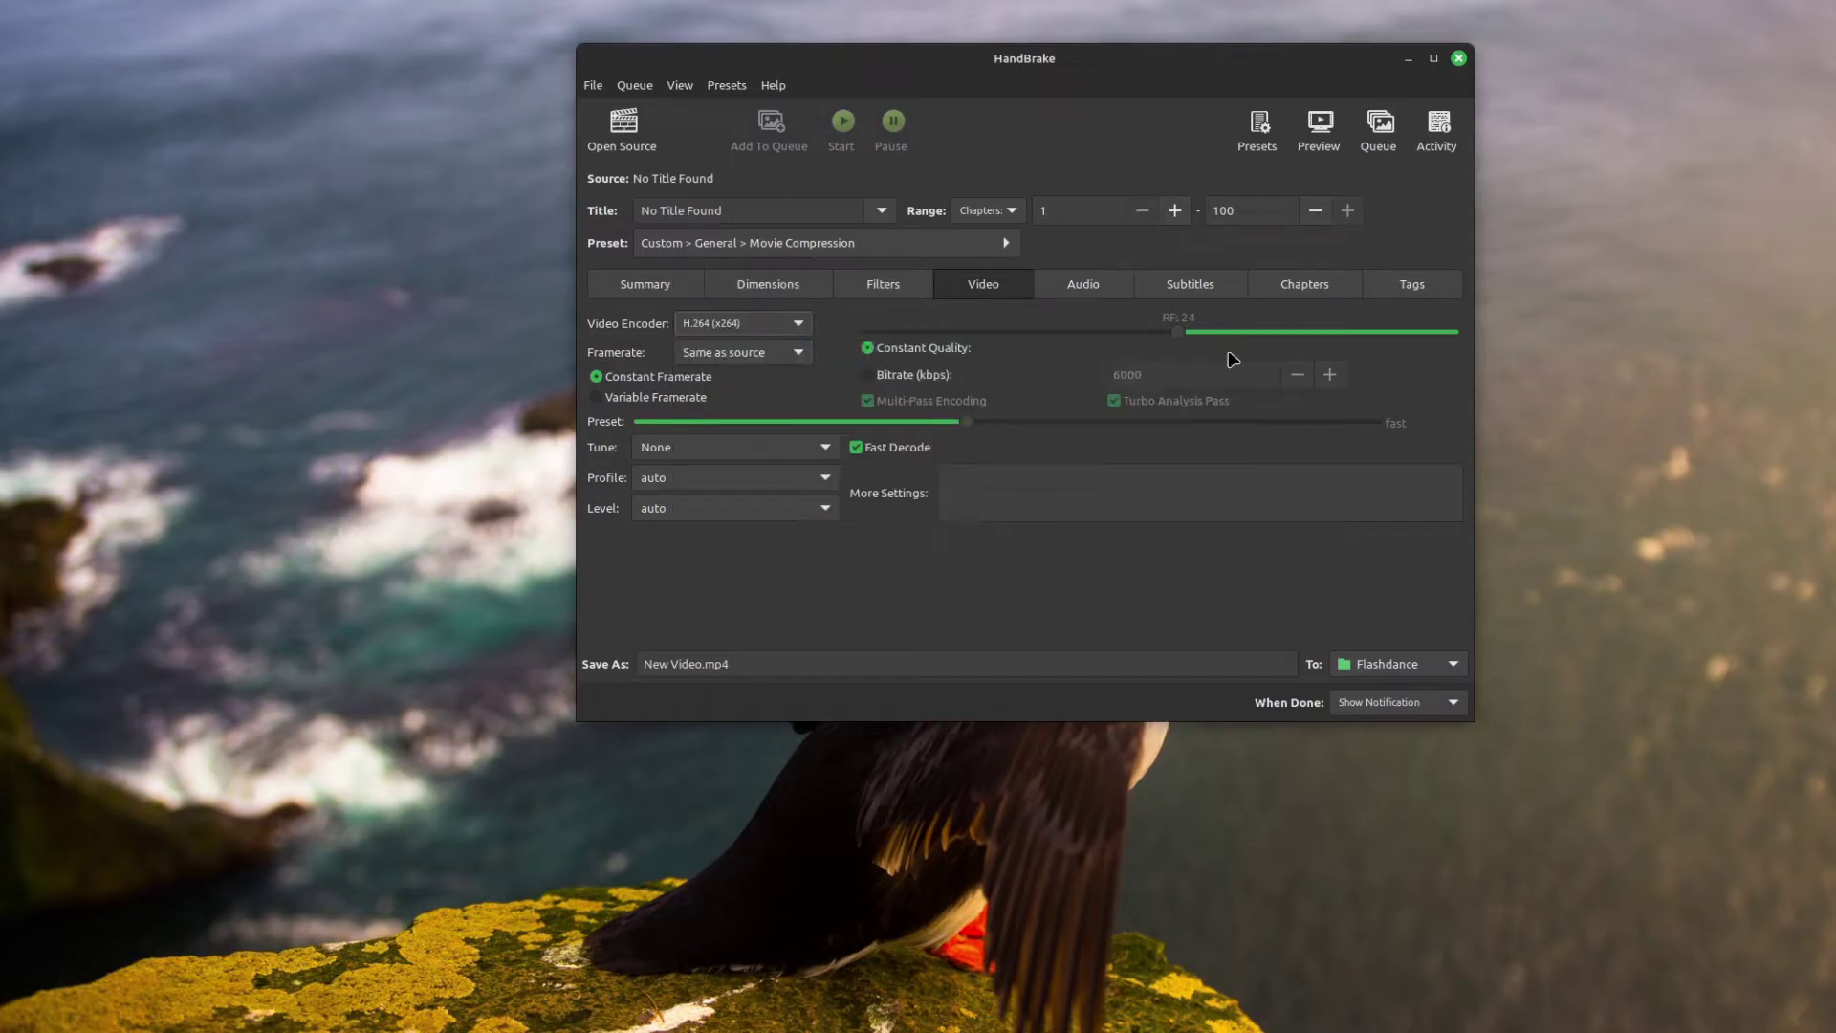
{"action": "mouse_move", "coordinate": [1169, 342]}
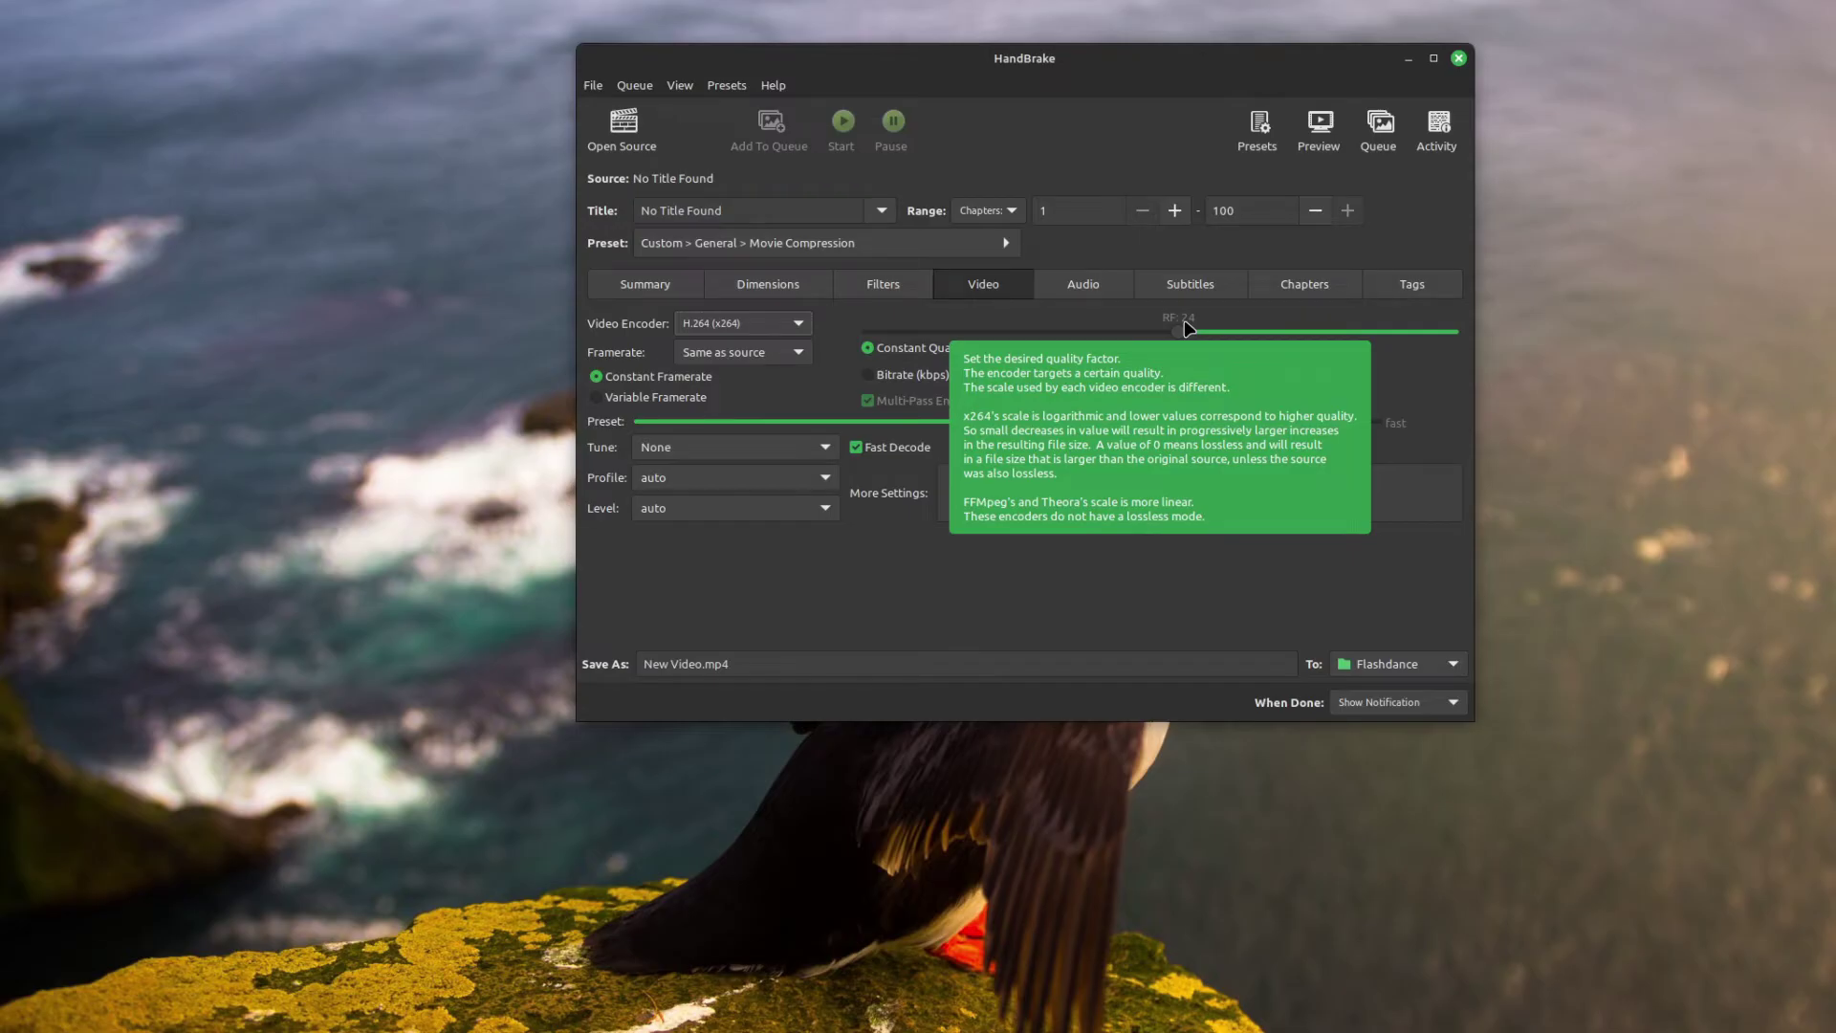
Try constant quality values RF 22, 18 and 21 on the slider before returning to RF 24
{"action": "left_click_drag", "start_coordinate": [1174, 329], "coordinate": [1227, 336]}
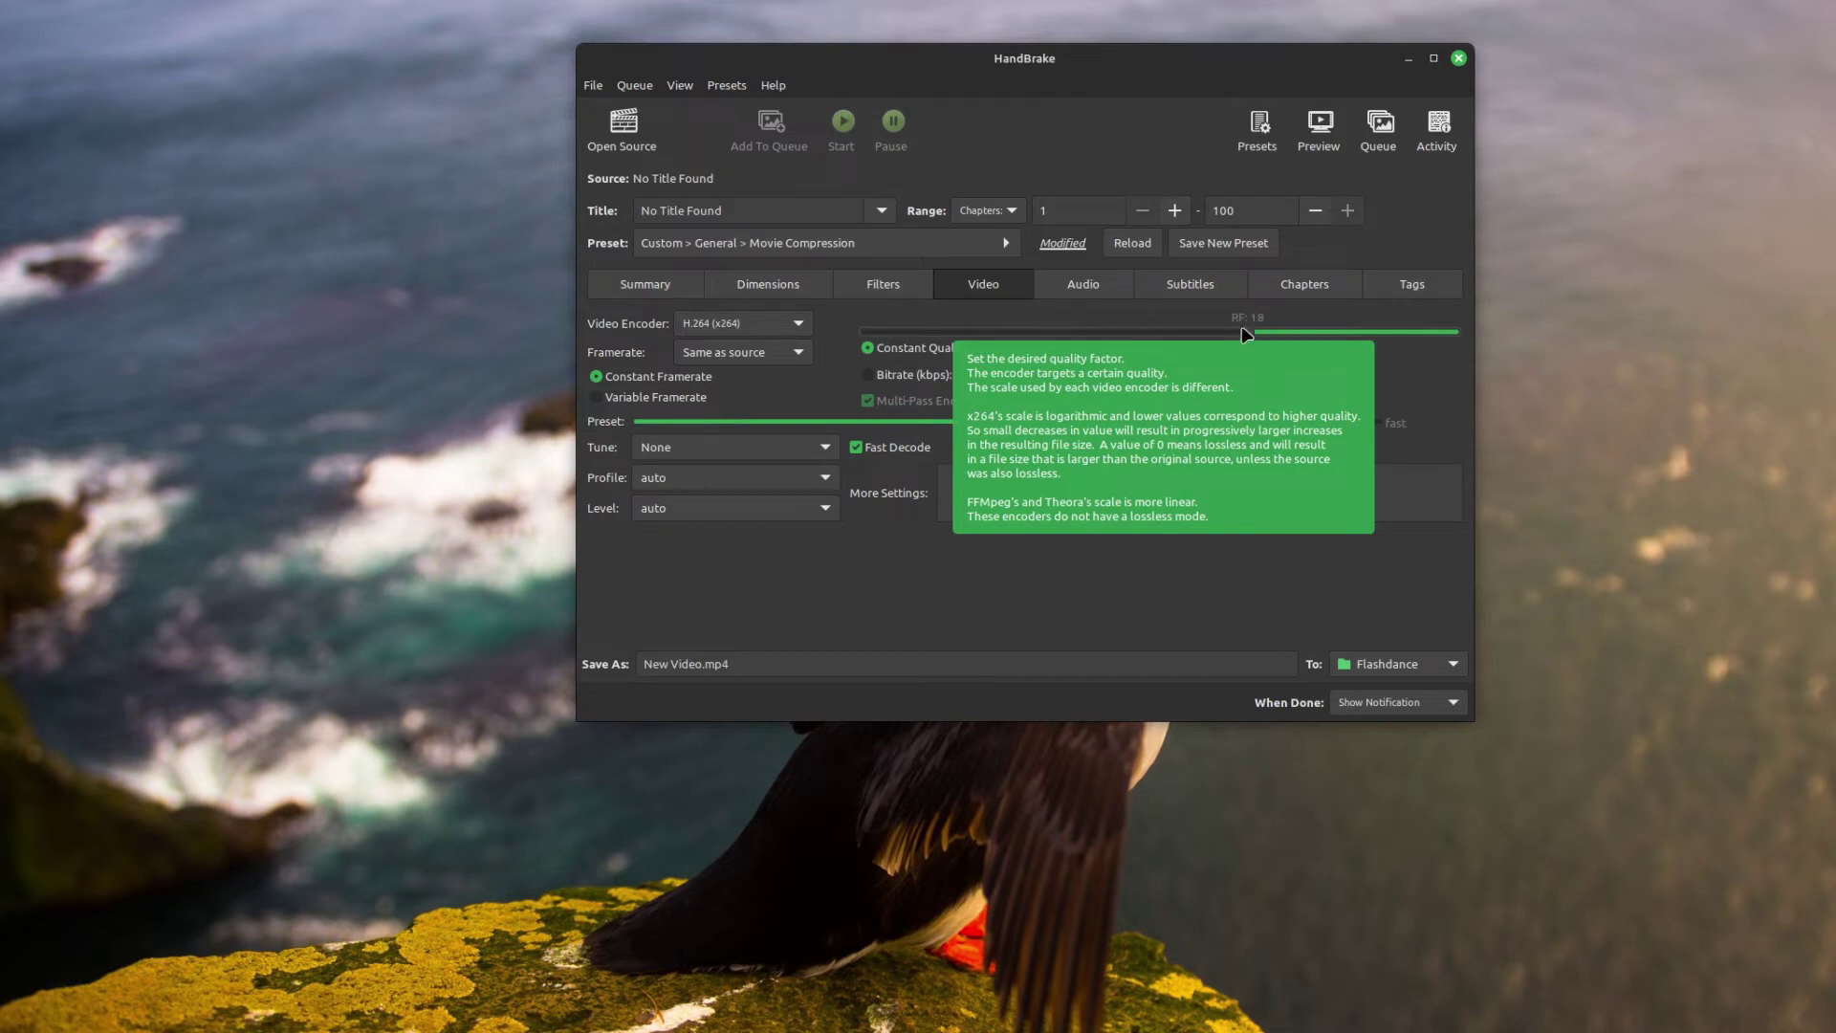
{"action": "left_click_drag", "start_coordinate": [1247, 335], "coordinate": [1212, 336]}
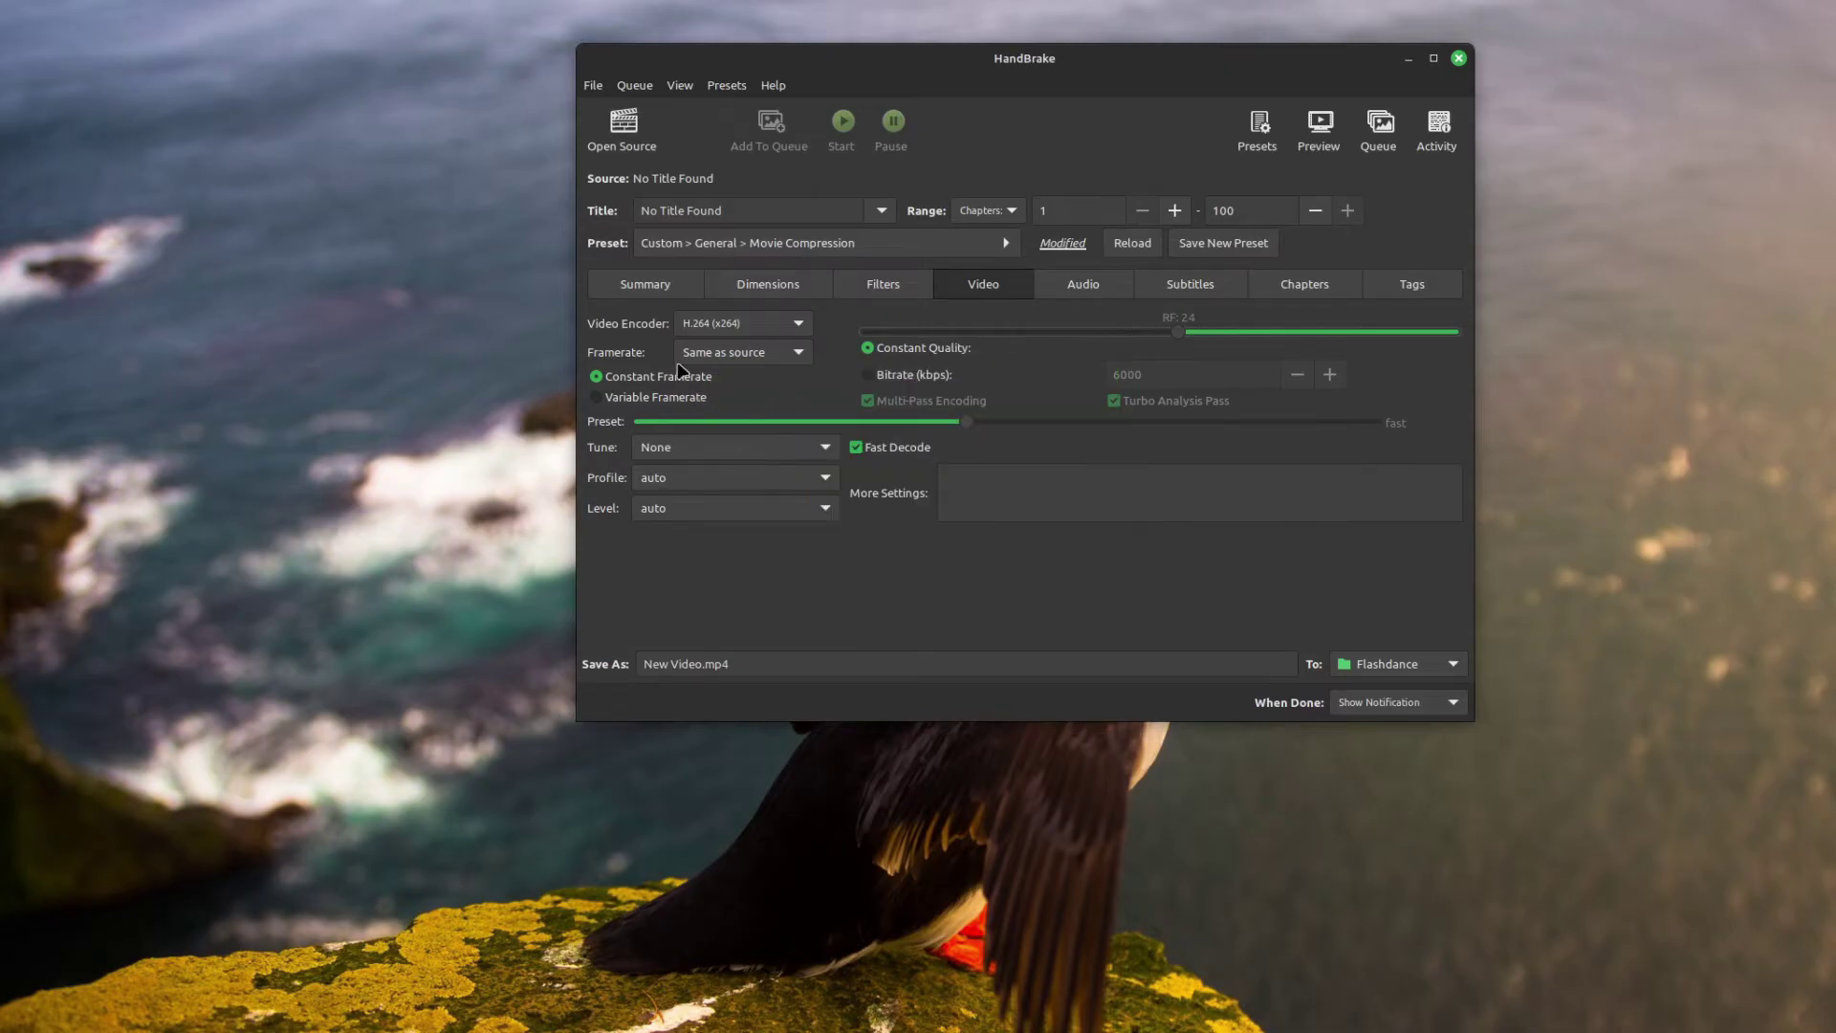
{"action": "left_click", "coordinate": [799, 355]}
{"action": "left_click", "coordinate": [799, 355]}
{"action": "left_click", "coordinate": [798, 355]}
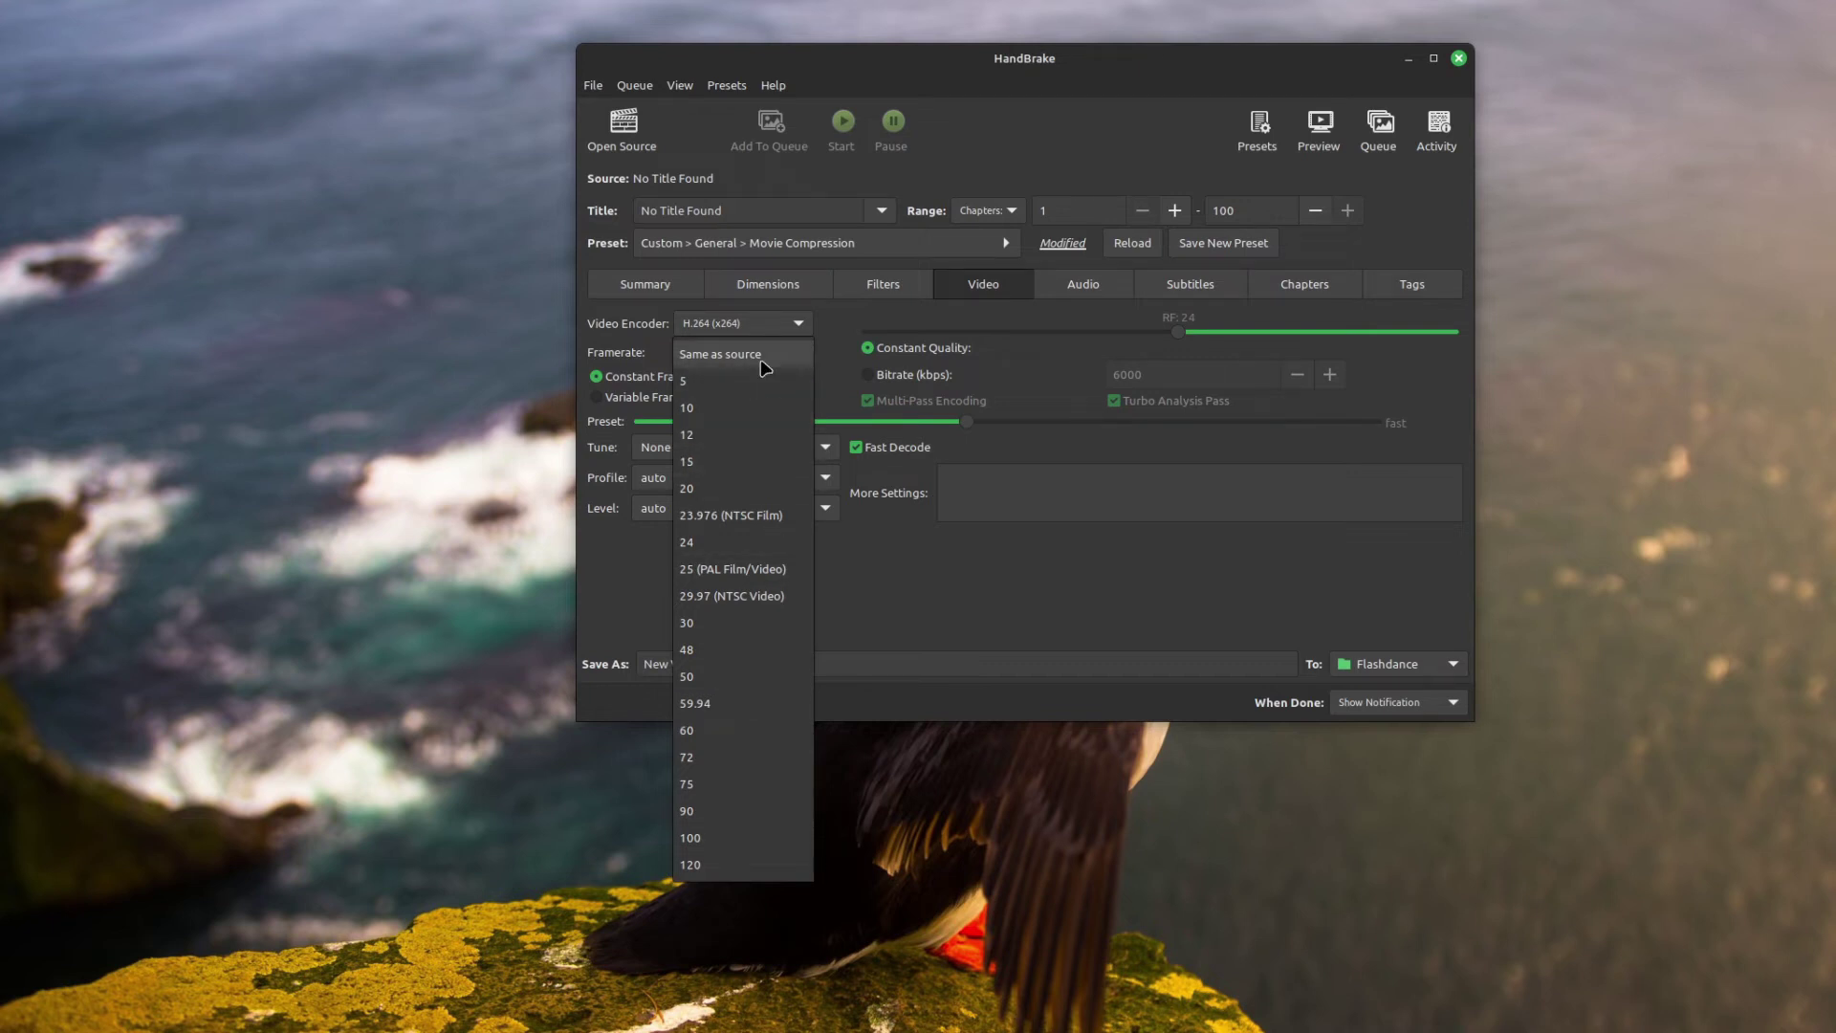
{"action": "left_click", "coordinate": [841, 363]}
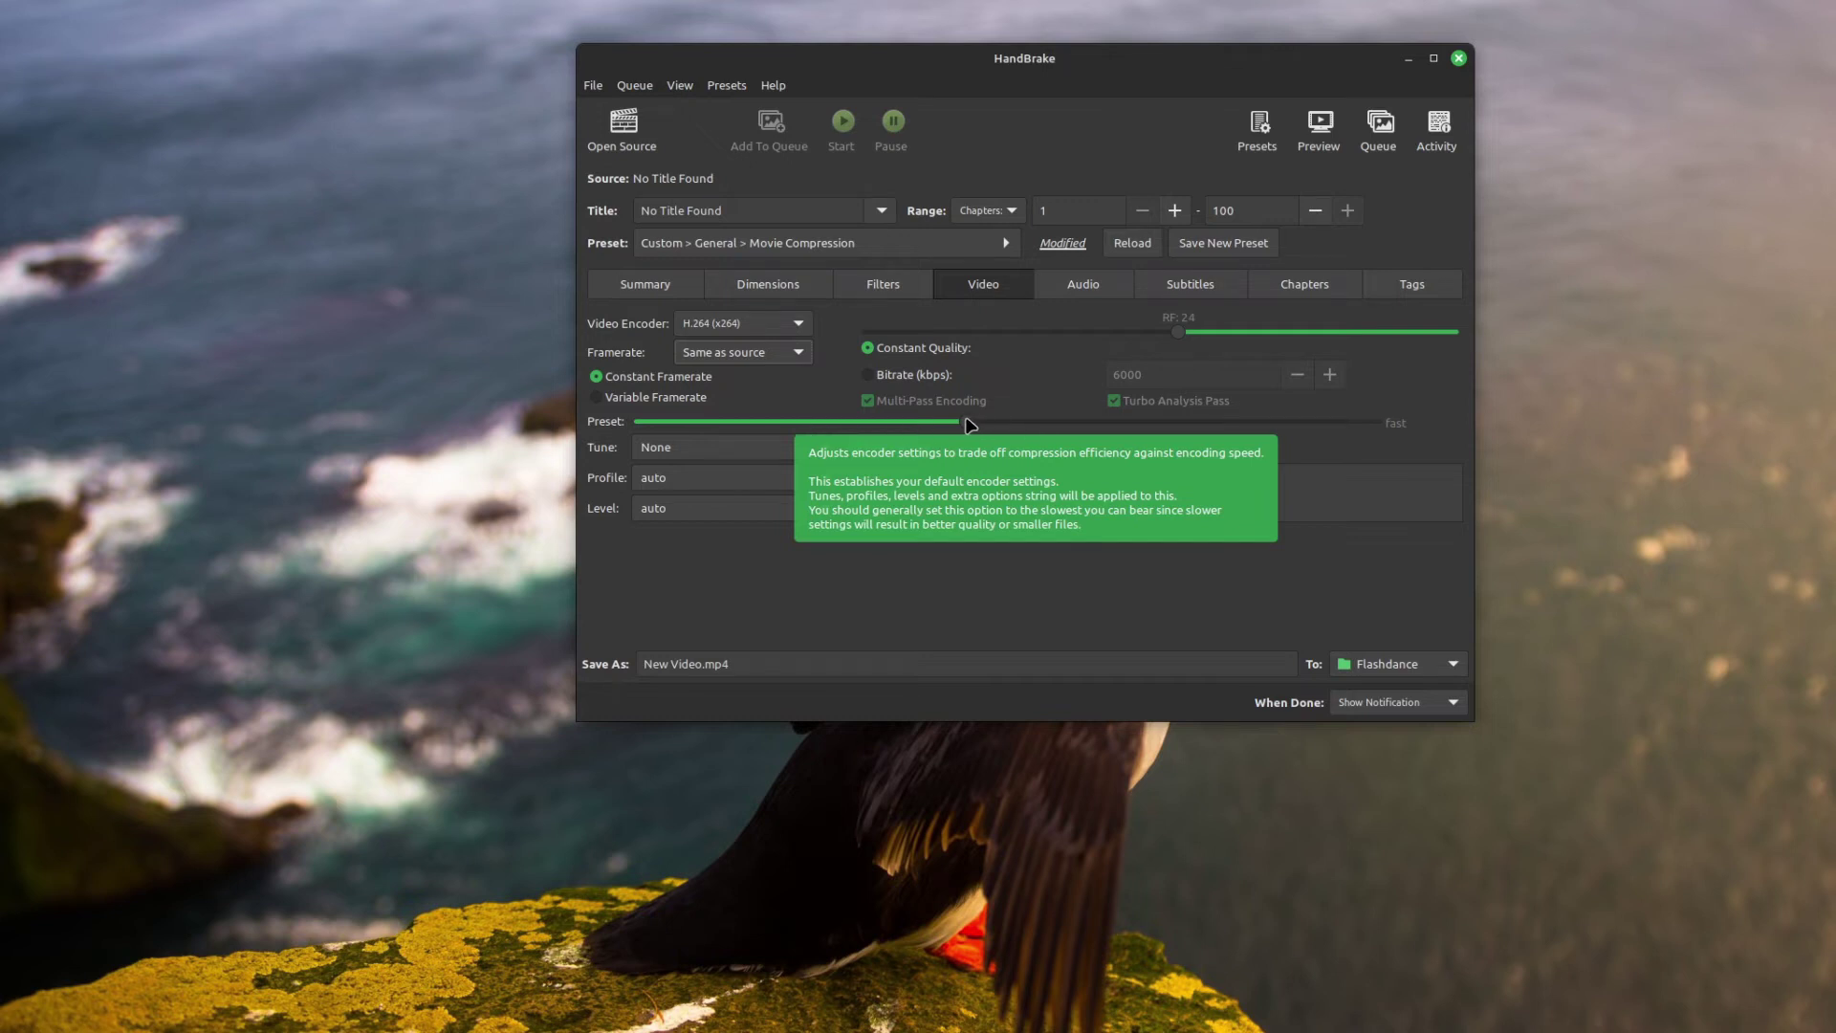
{"action": "left_click", "coordinate": [1021, 421]}
{"action": "left_click_drag", "start_coordinate": [1056, 422], "coordinate": [1219, 426]}
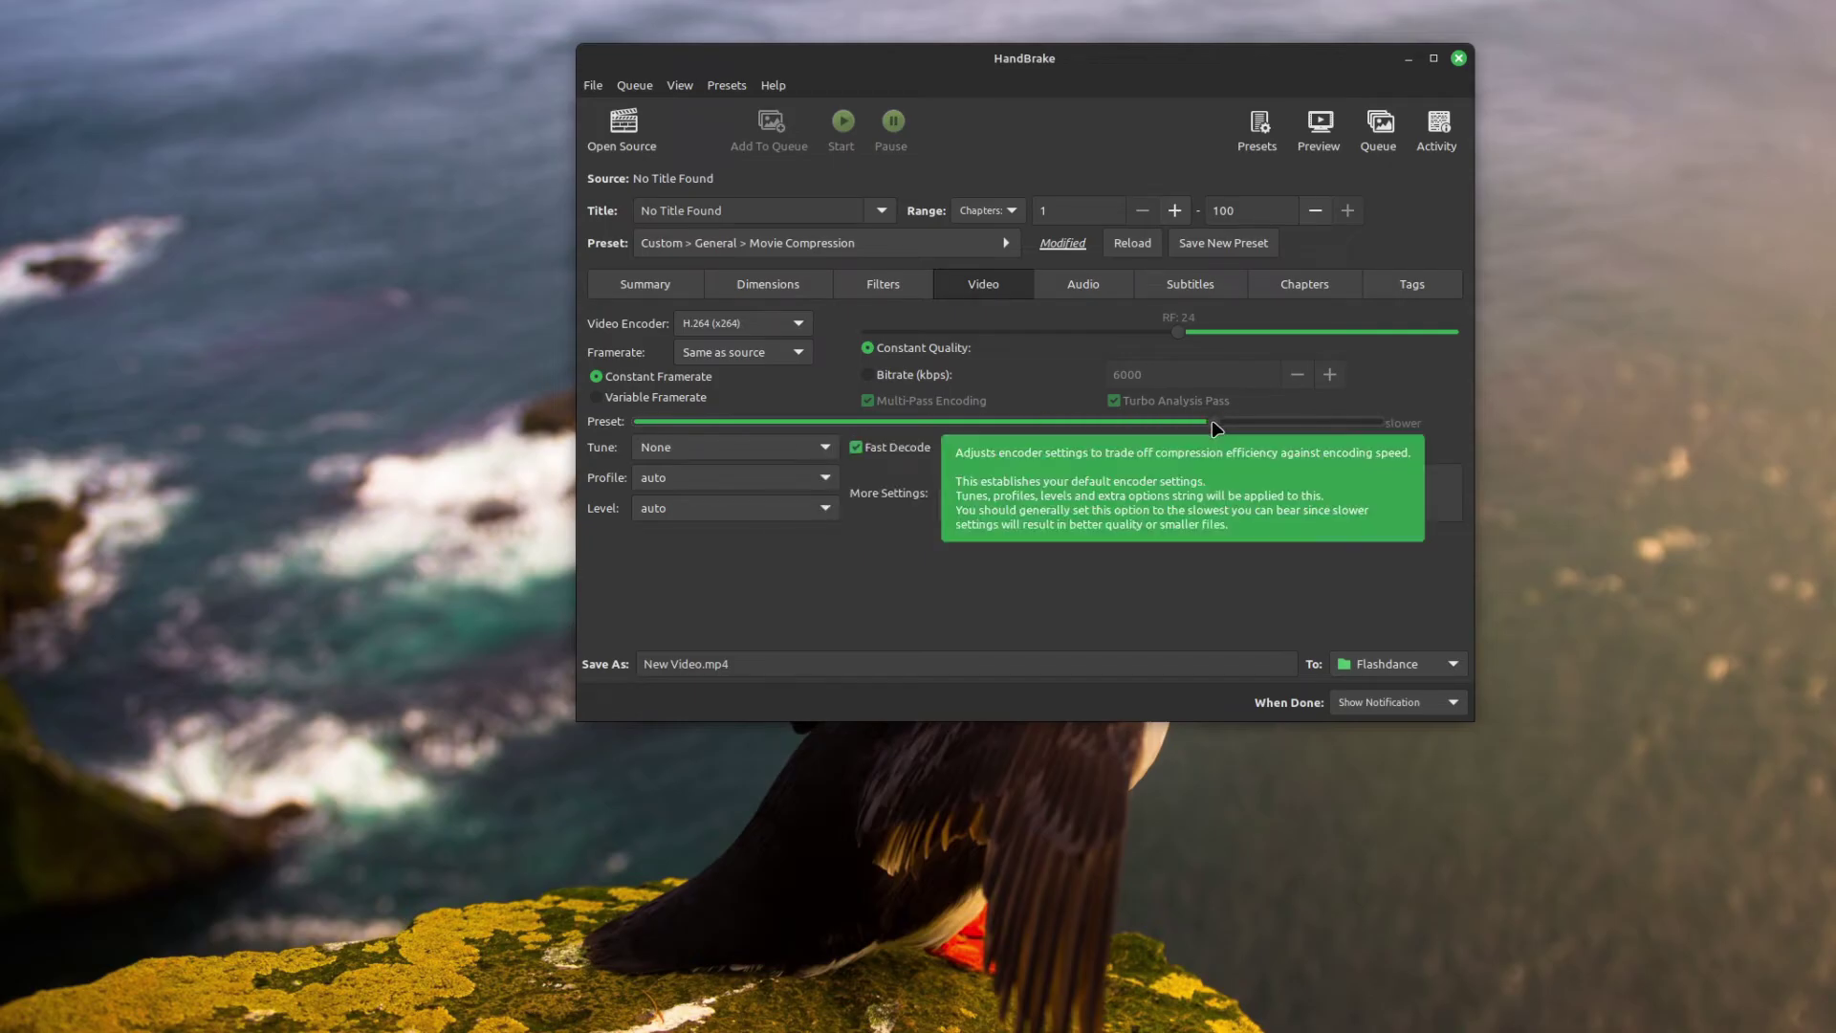
{"action": "left_click_drag", "start_coordinate": [1212, 425], "coordinate": [1085, 427]}
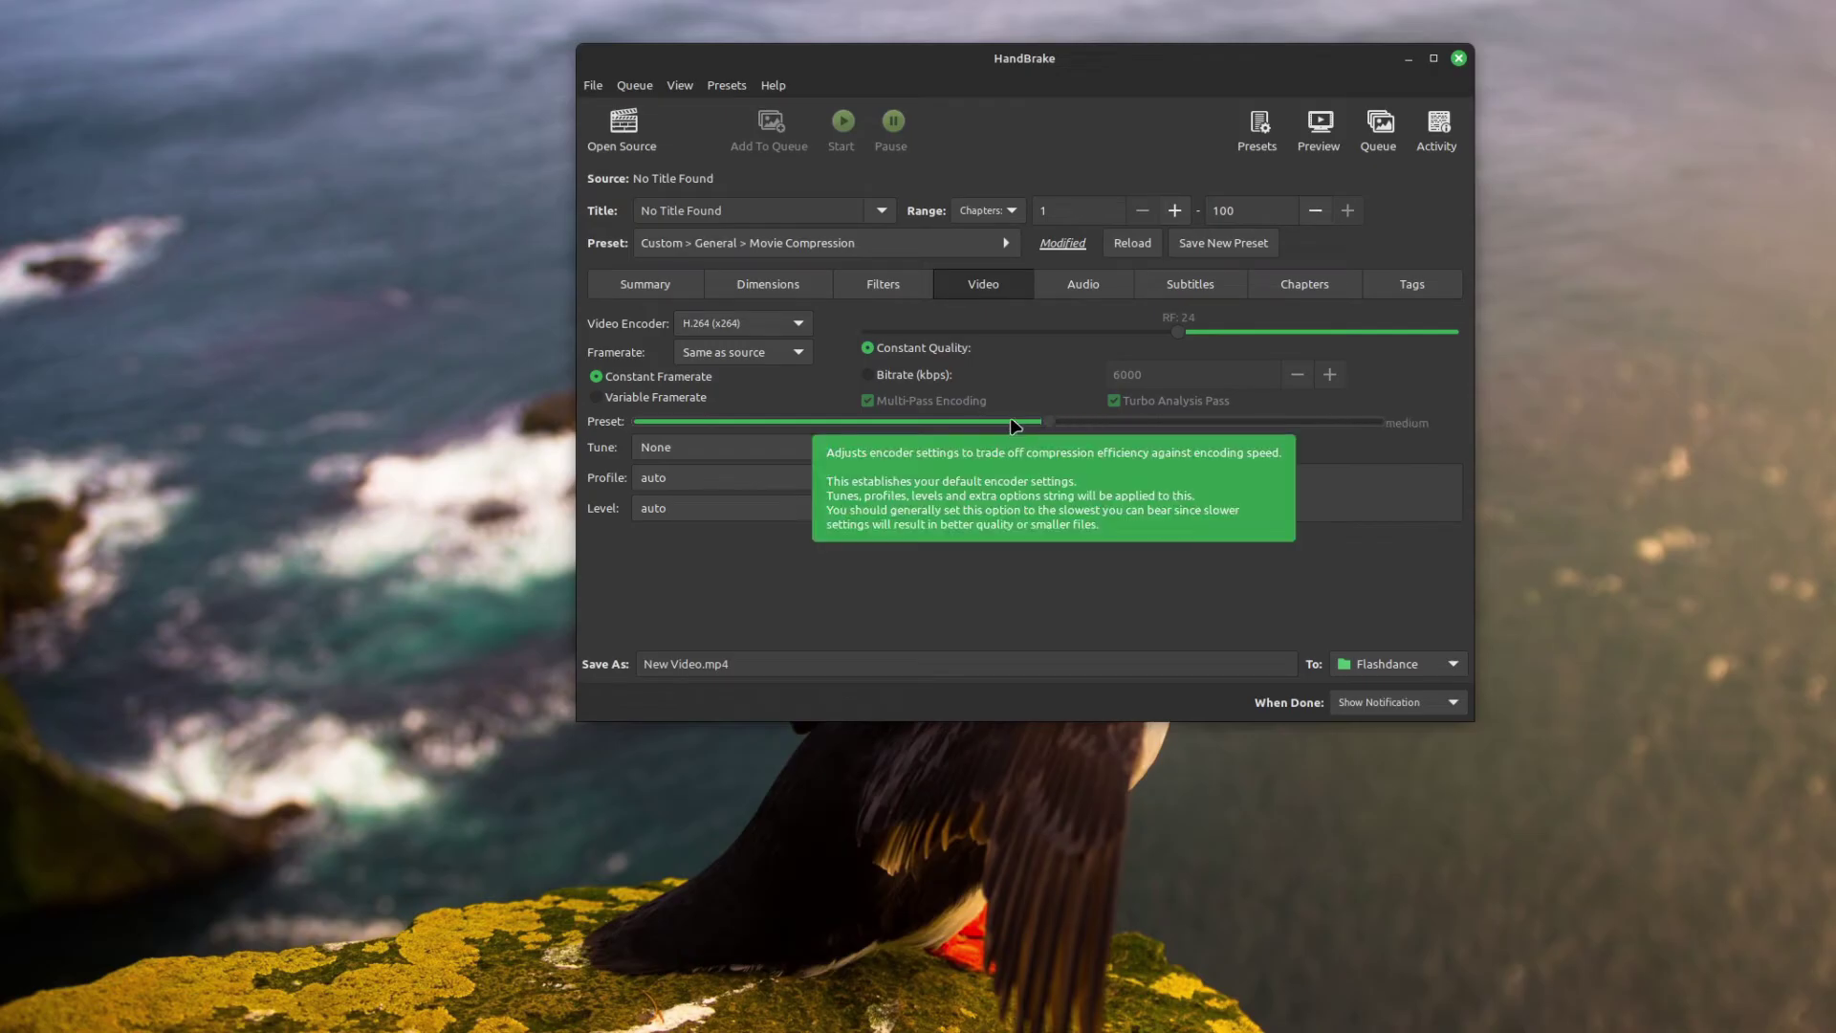
{"action": "left_click_drag", "start_coordinate": [1040, 421], "coordinate": [1000, 420]}
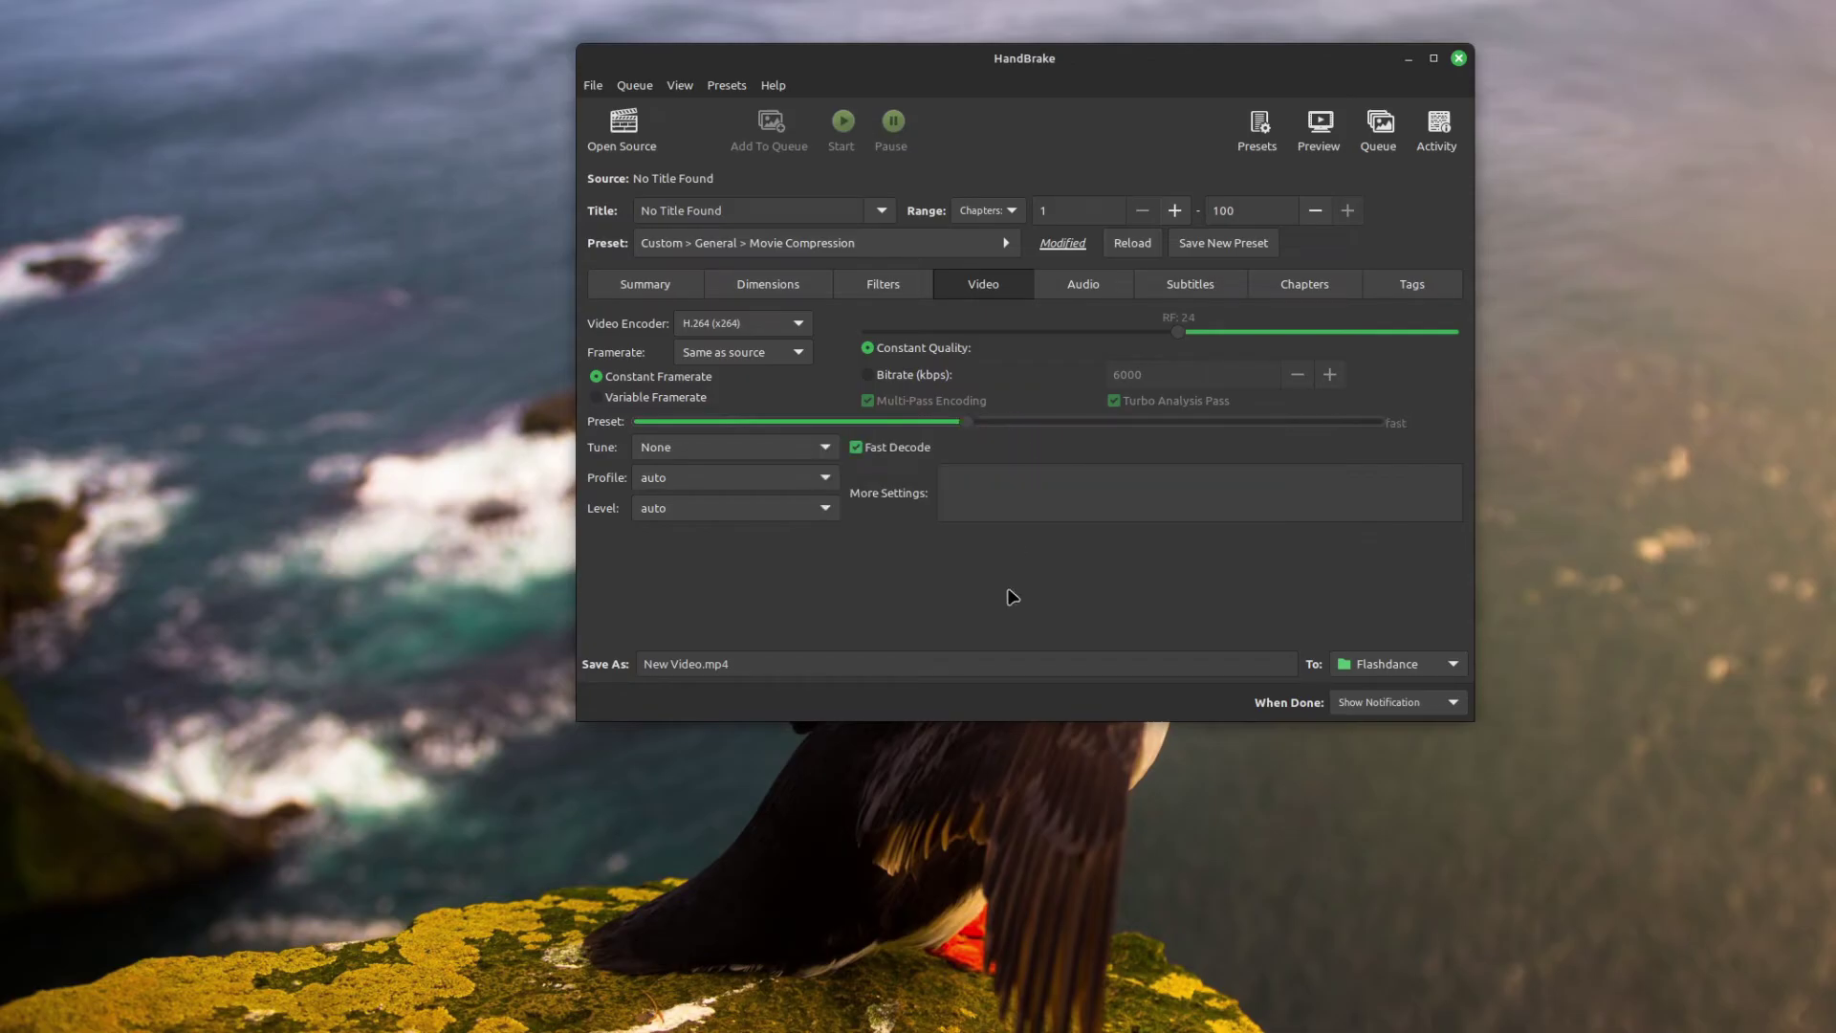
{"action": "left_click", "coordinate": [712, 448]}
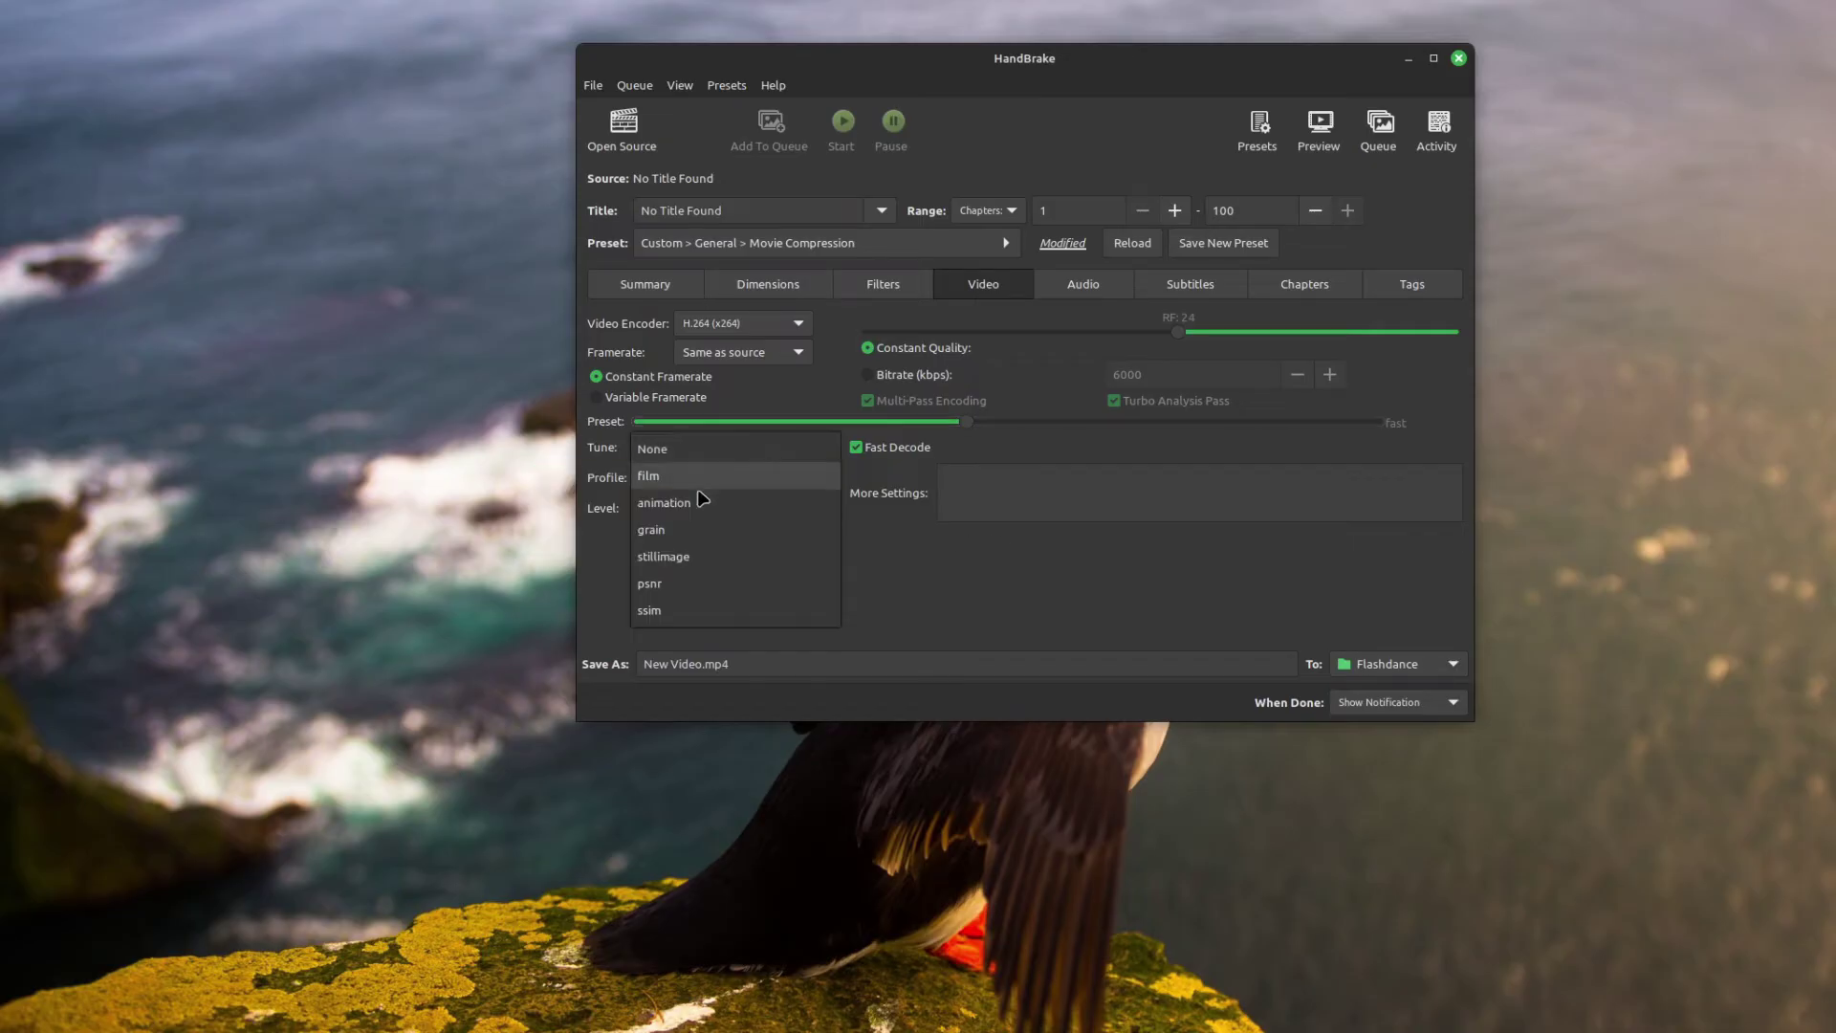
{"action": "left_click", "coordinate": [942, 583]}
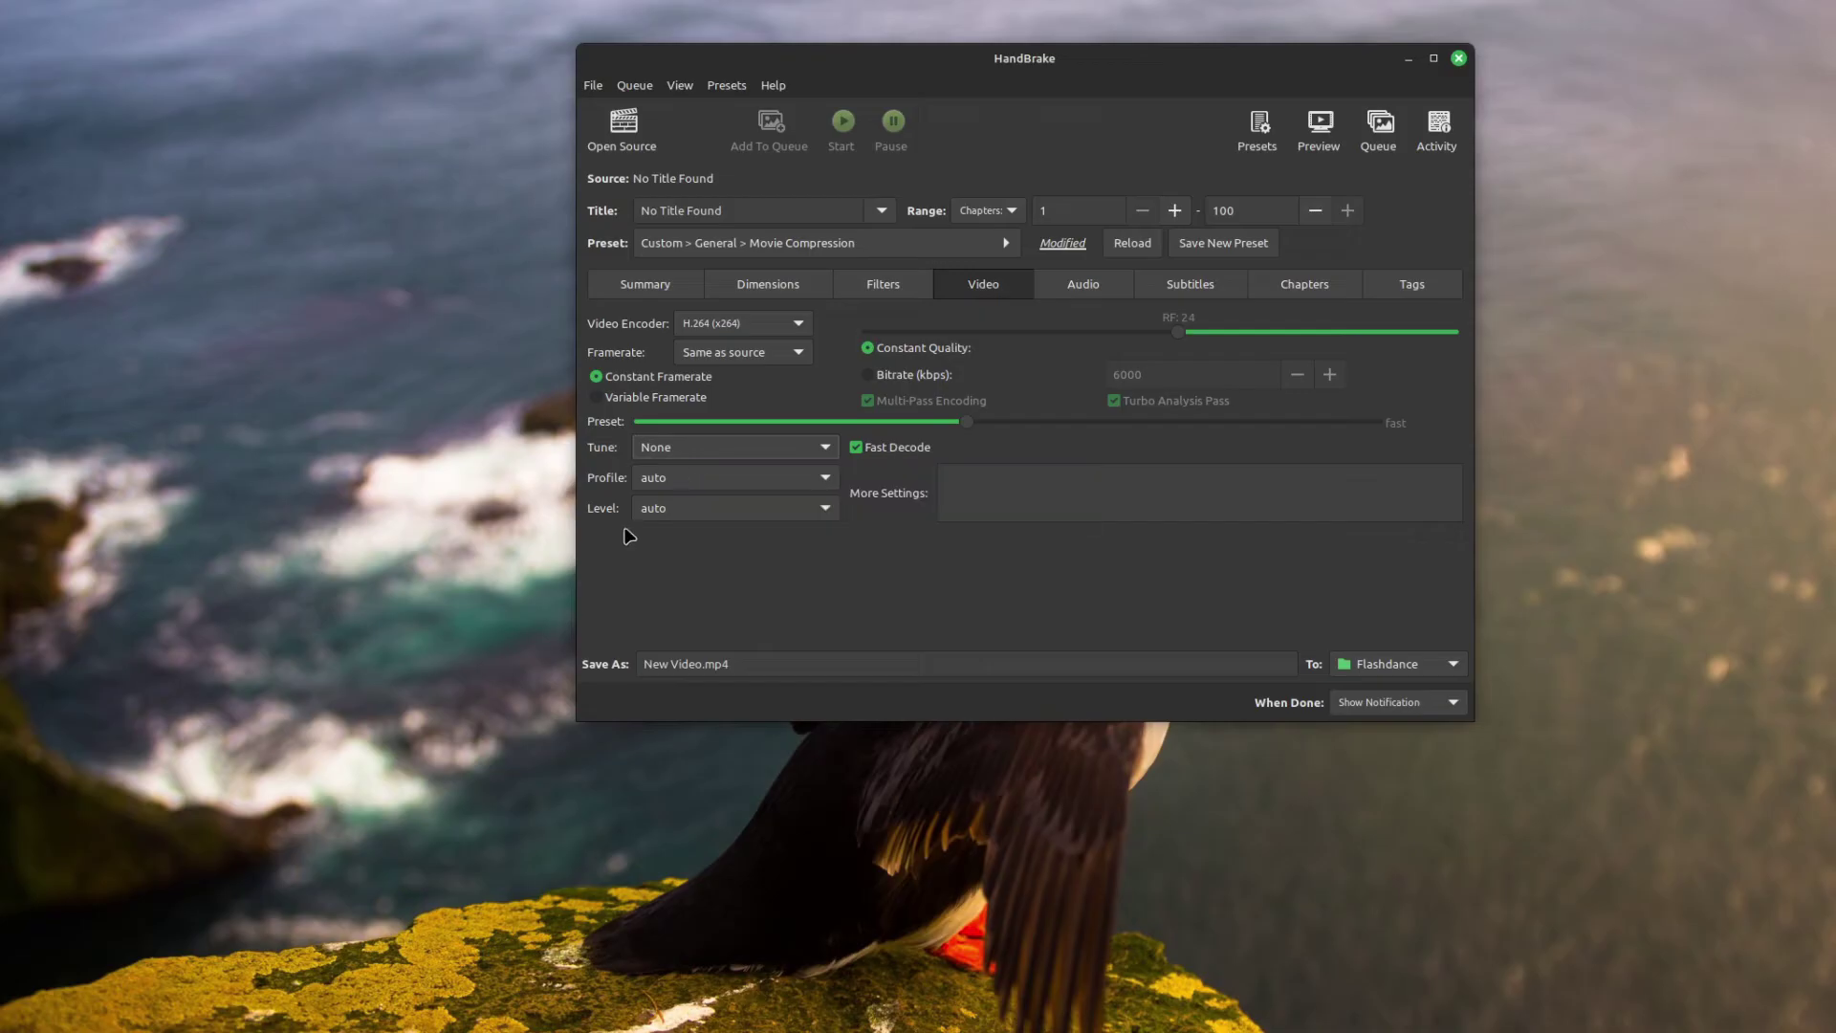
{"action": "left_click", "coordinate": [771, 480]}
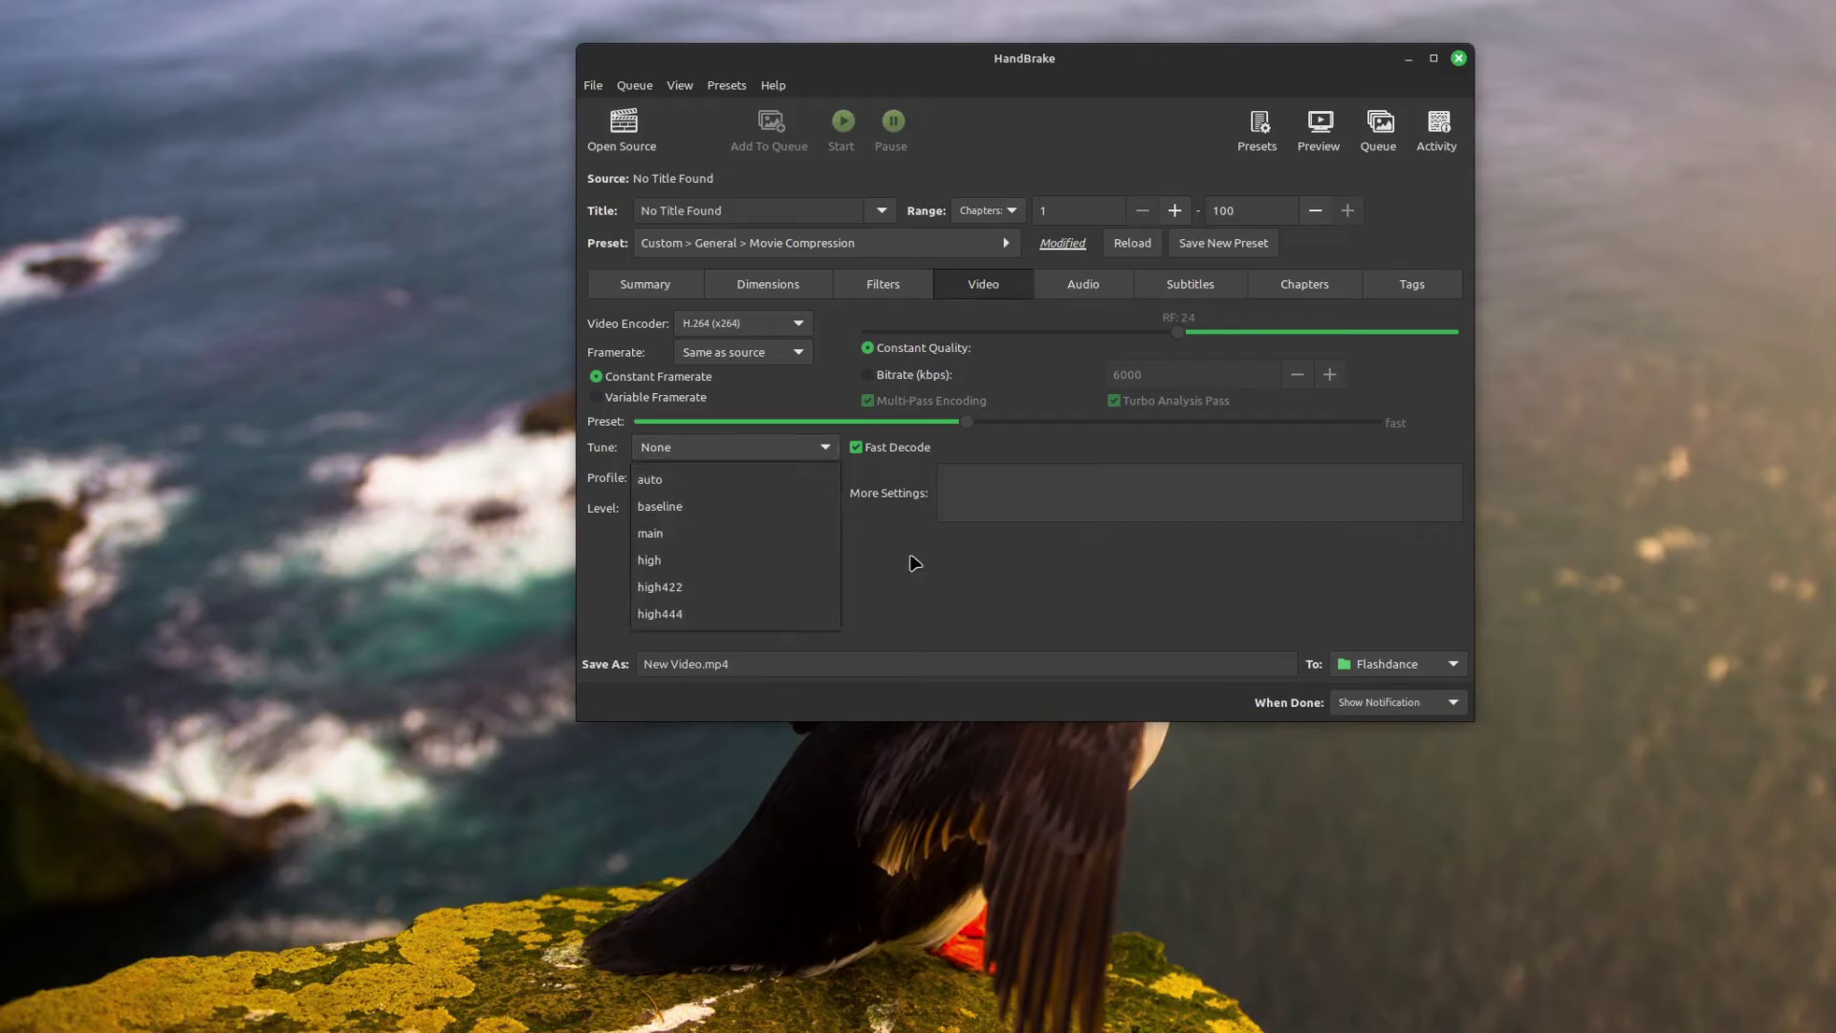
{"action": "left_click", "coordinate": [911, 560]}
{"action": "left_click", "coordinate": [781, 514]}
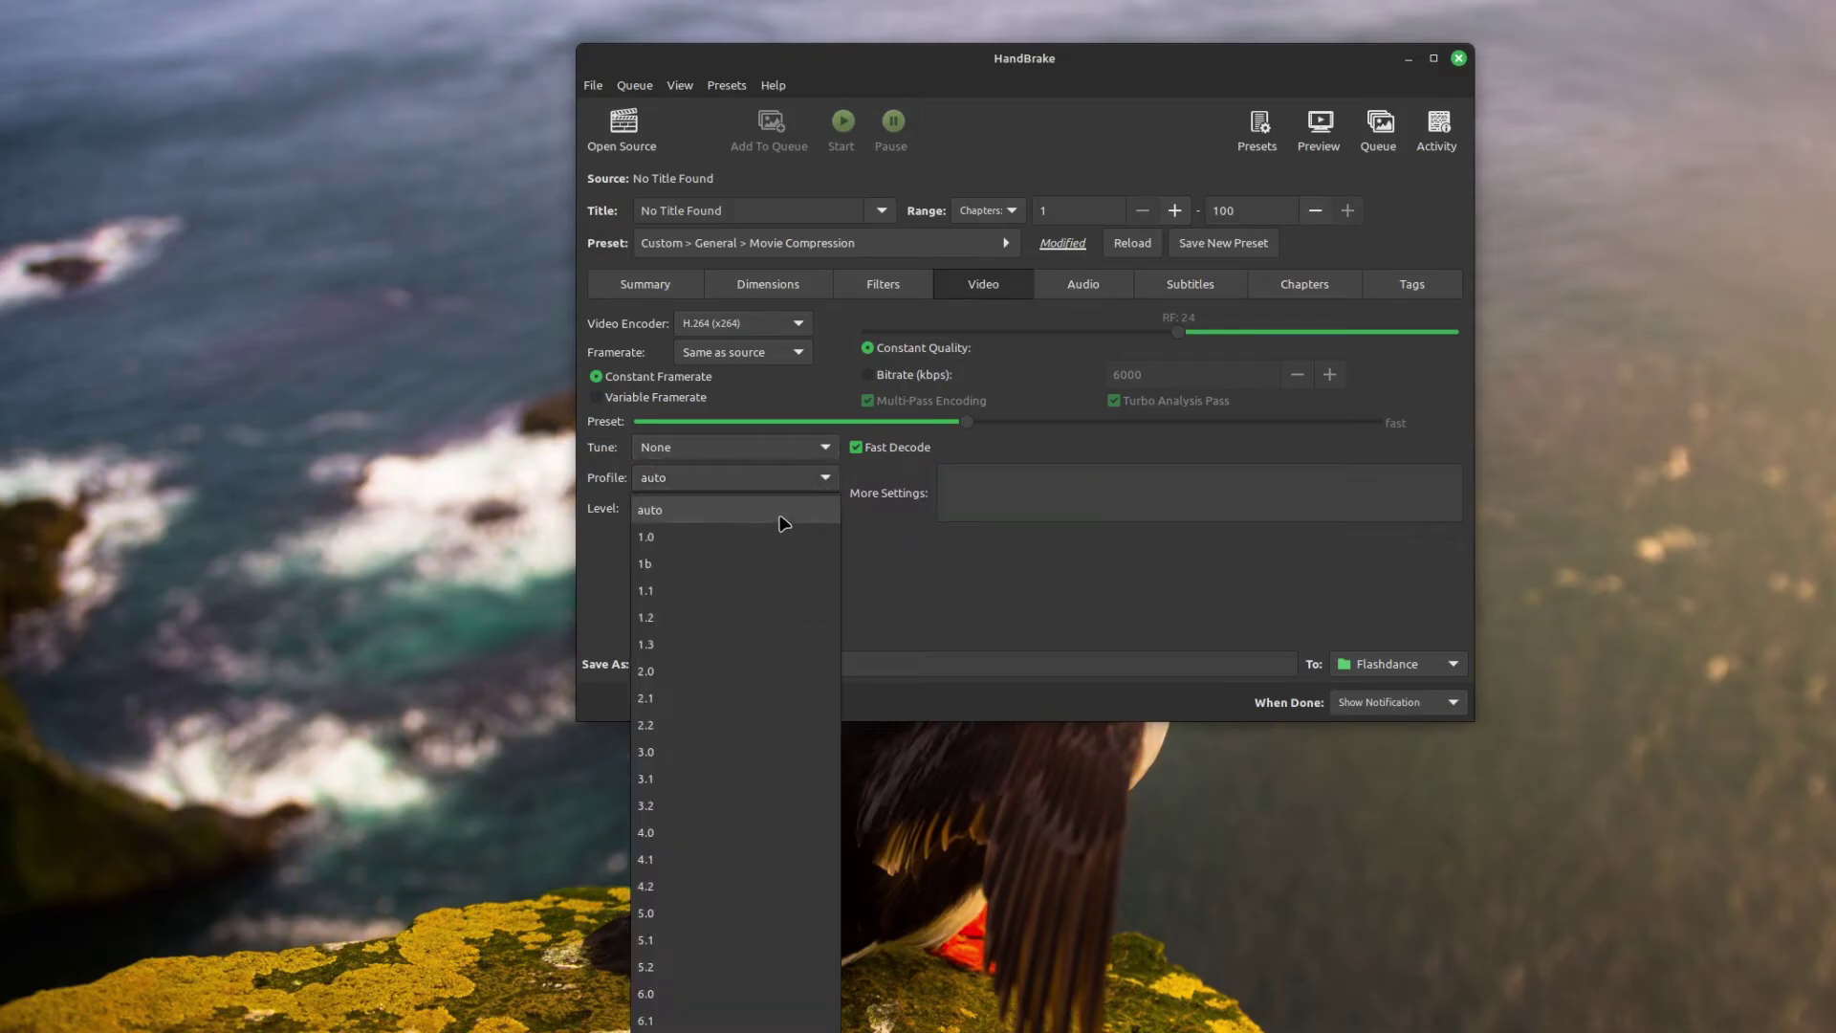
{"action": "left_click", "coordinate": [866, 562]}
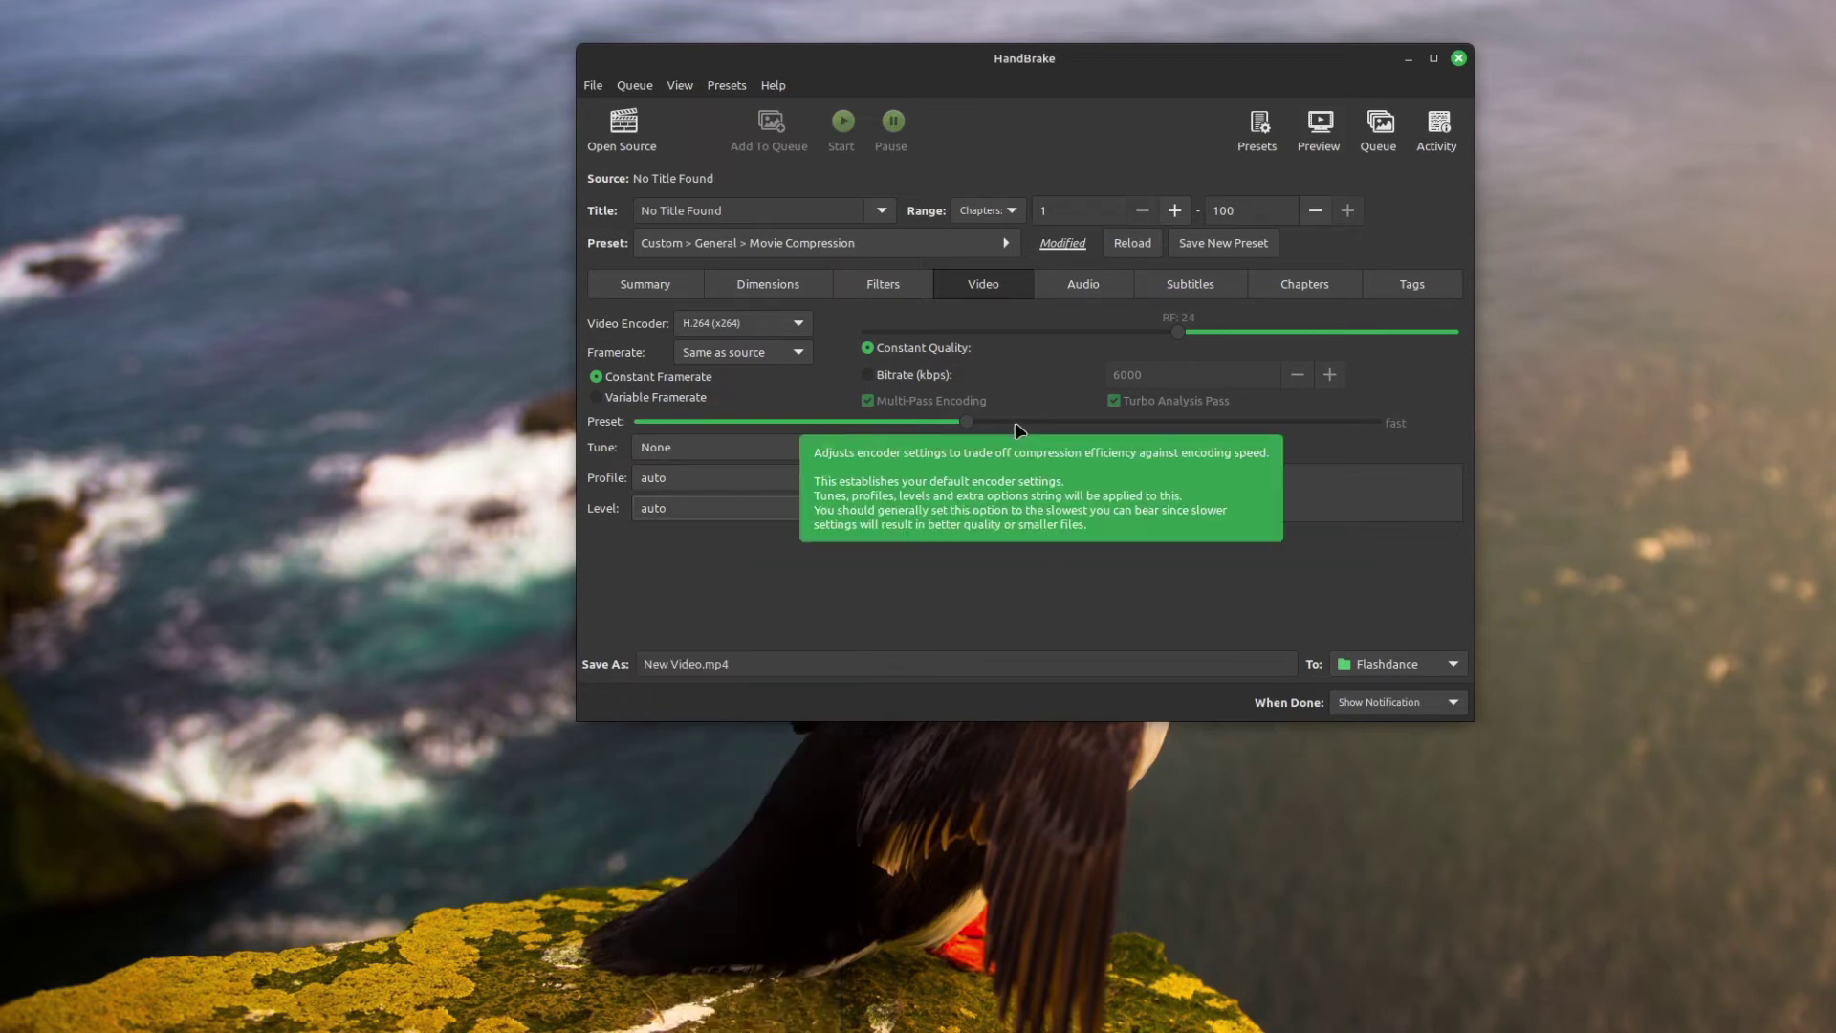
Review Audio and Subtitles track selection rules, plus Chapters and Tags, then return to Video
{"action": "left_click", "coordinate": [1081, 287]}
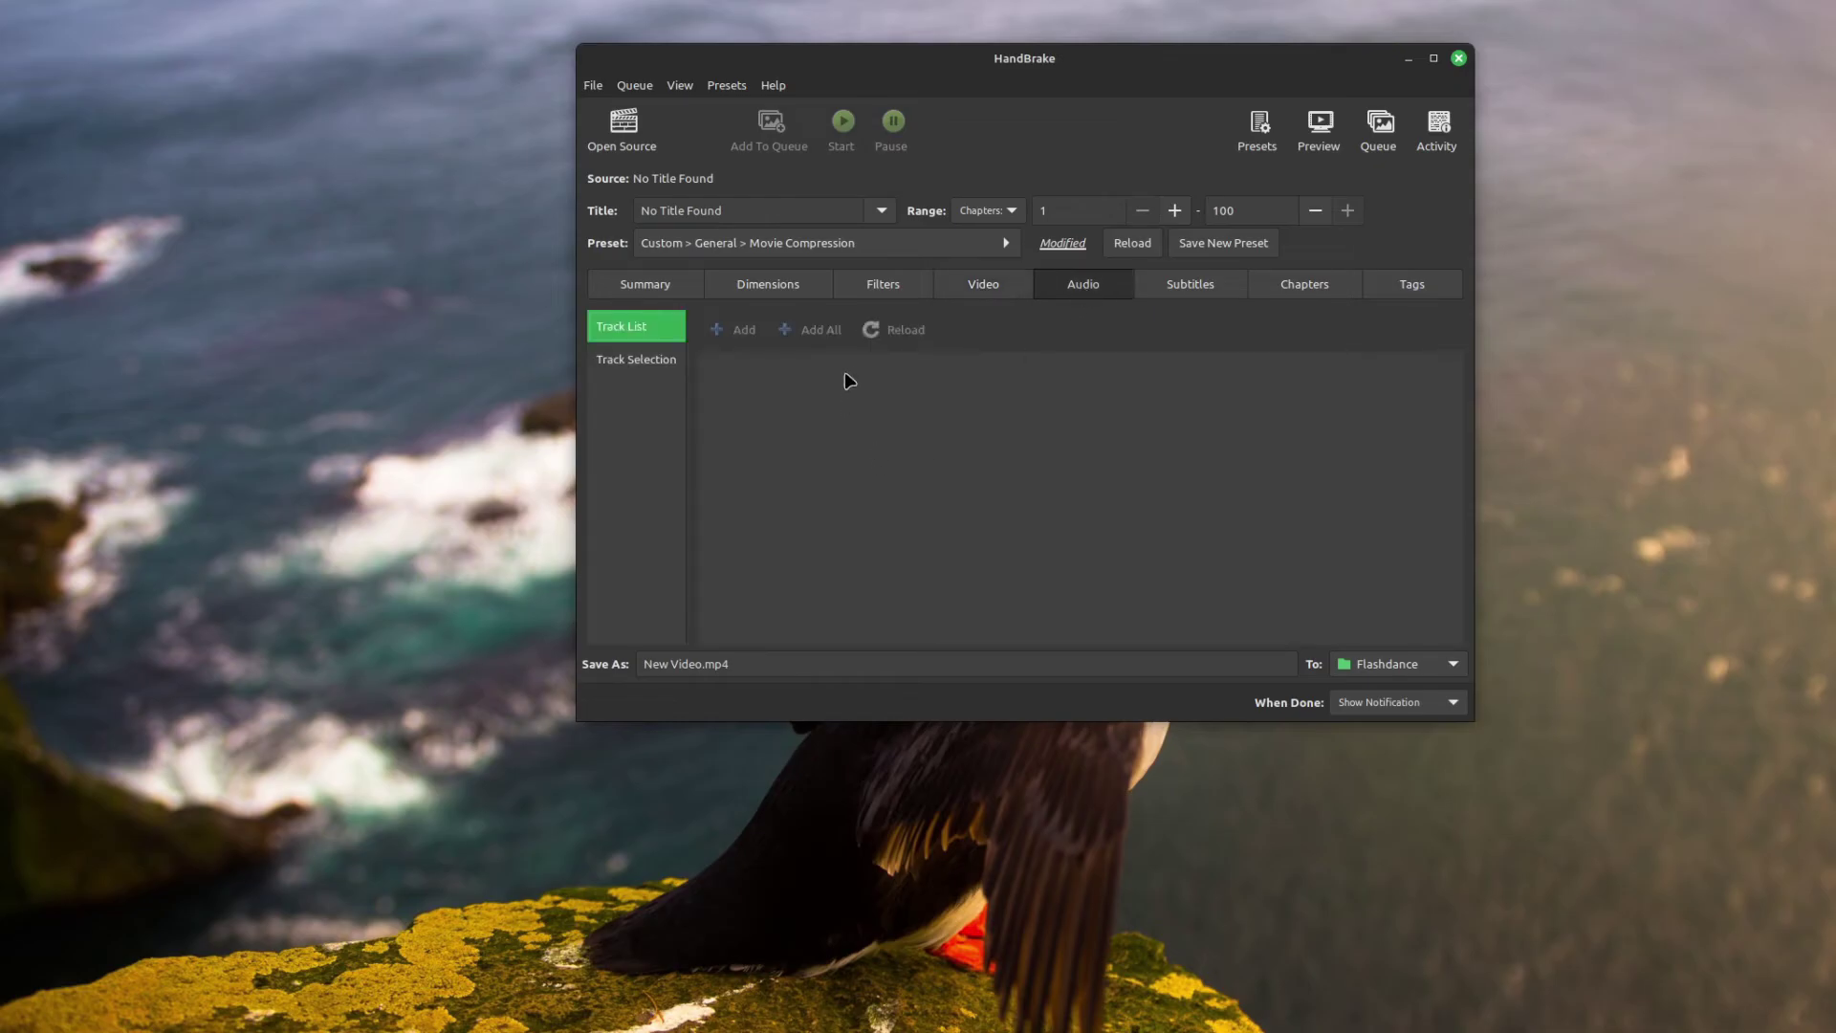
{"action": "left_click", "coordinate": [644, 369]}
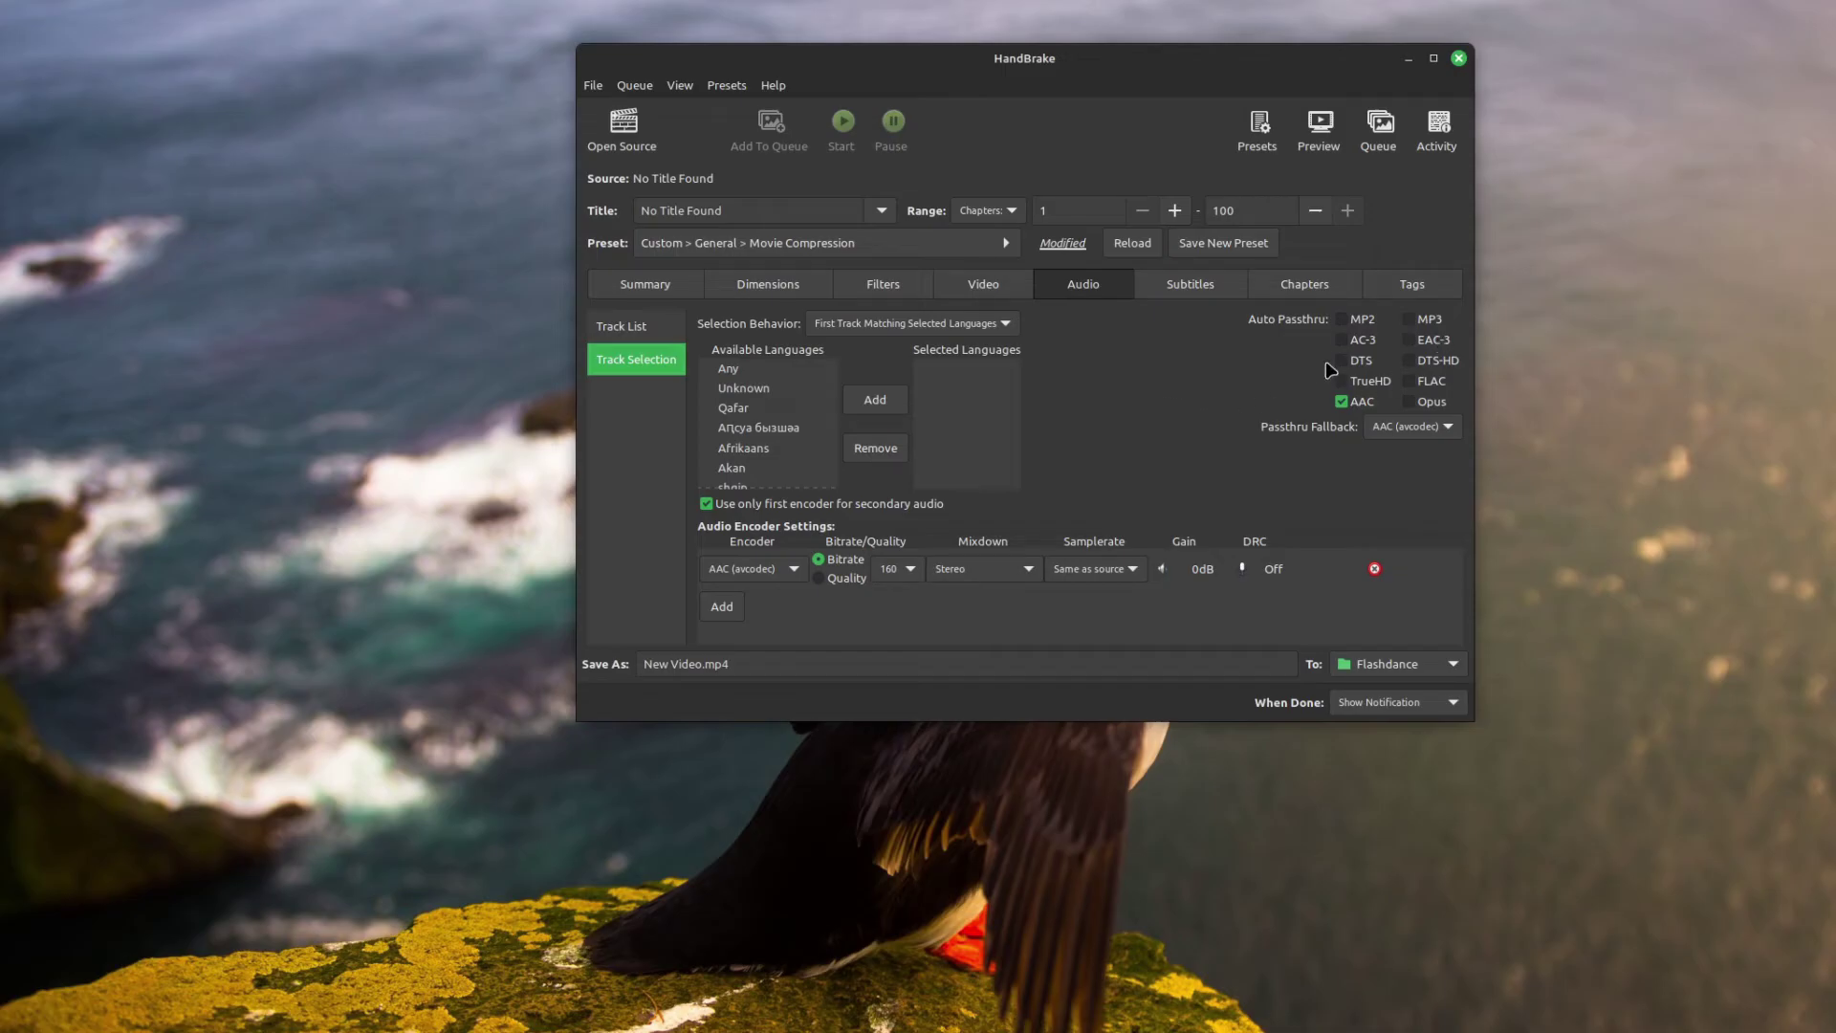
{"action": "left_click", "coordinate": [1195, 290]}
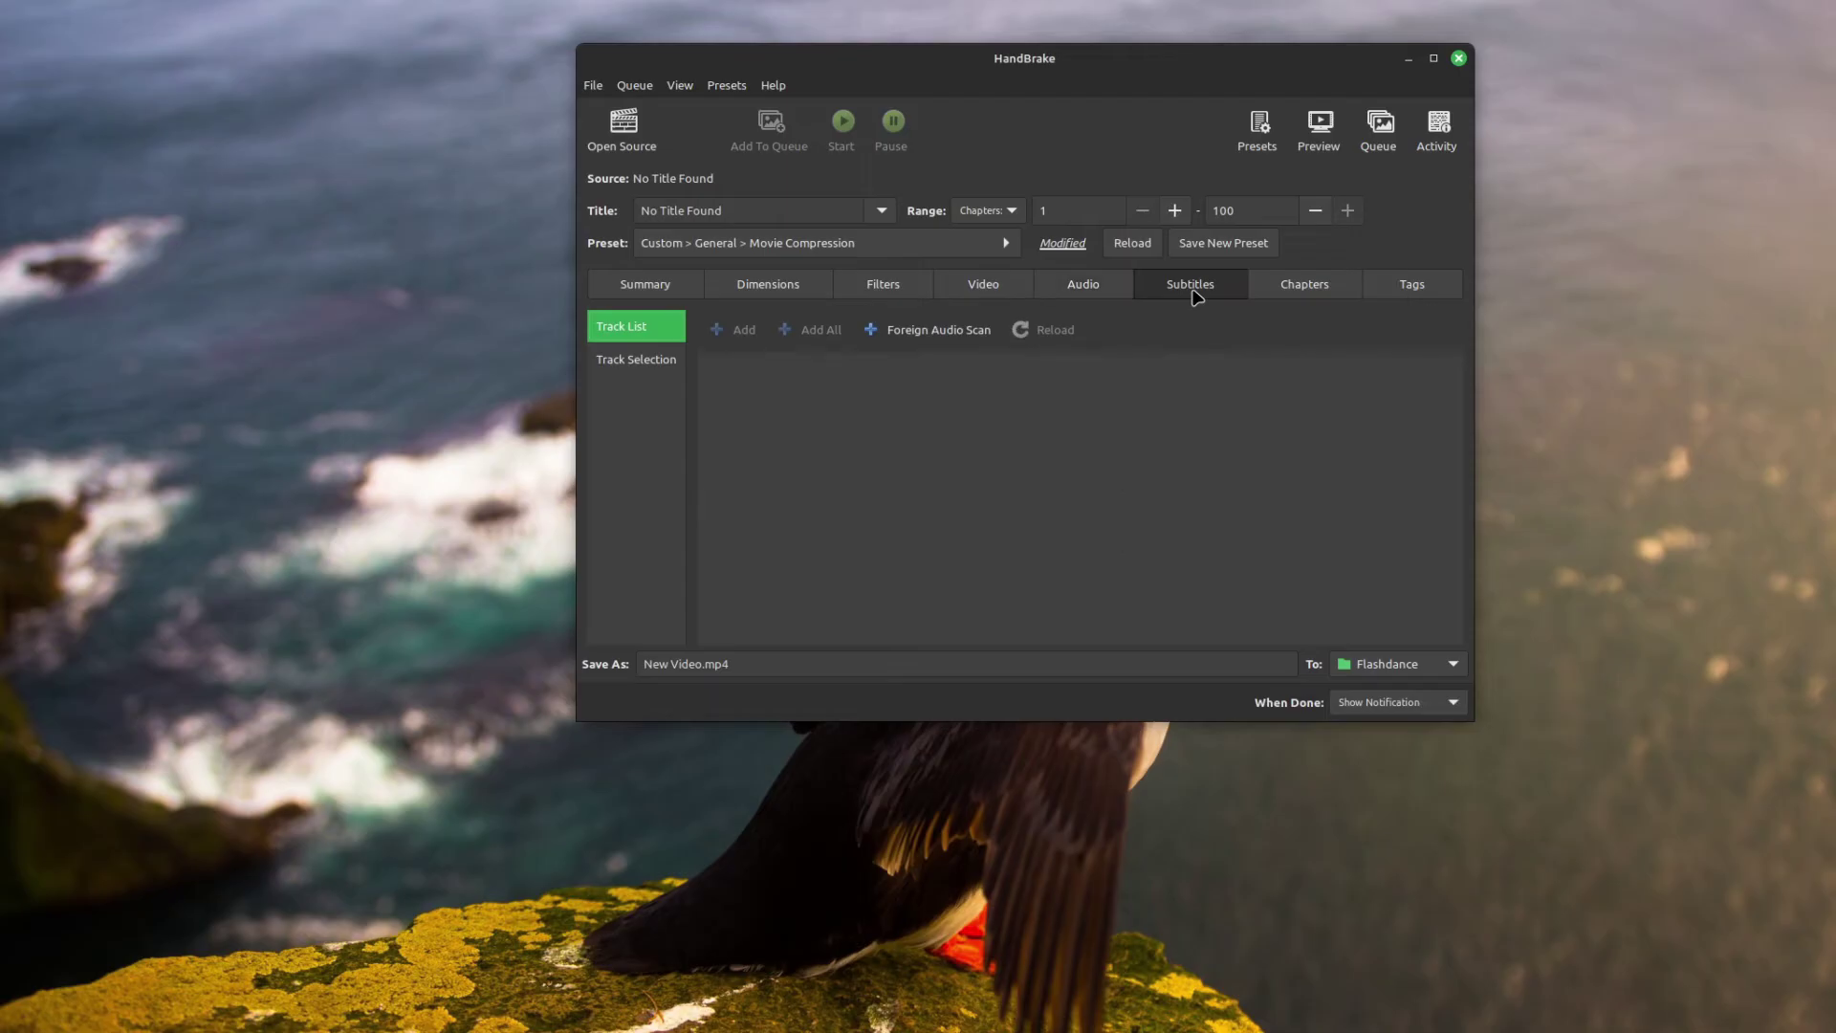
{"action": "left_click", "coordinate": [630, 363]}
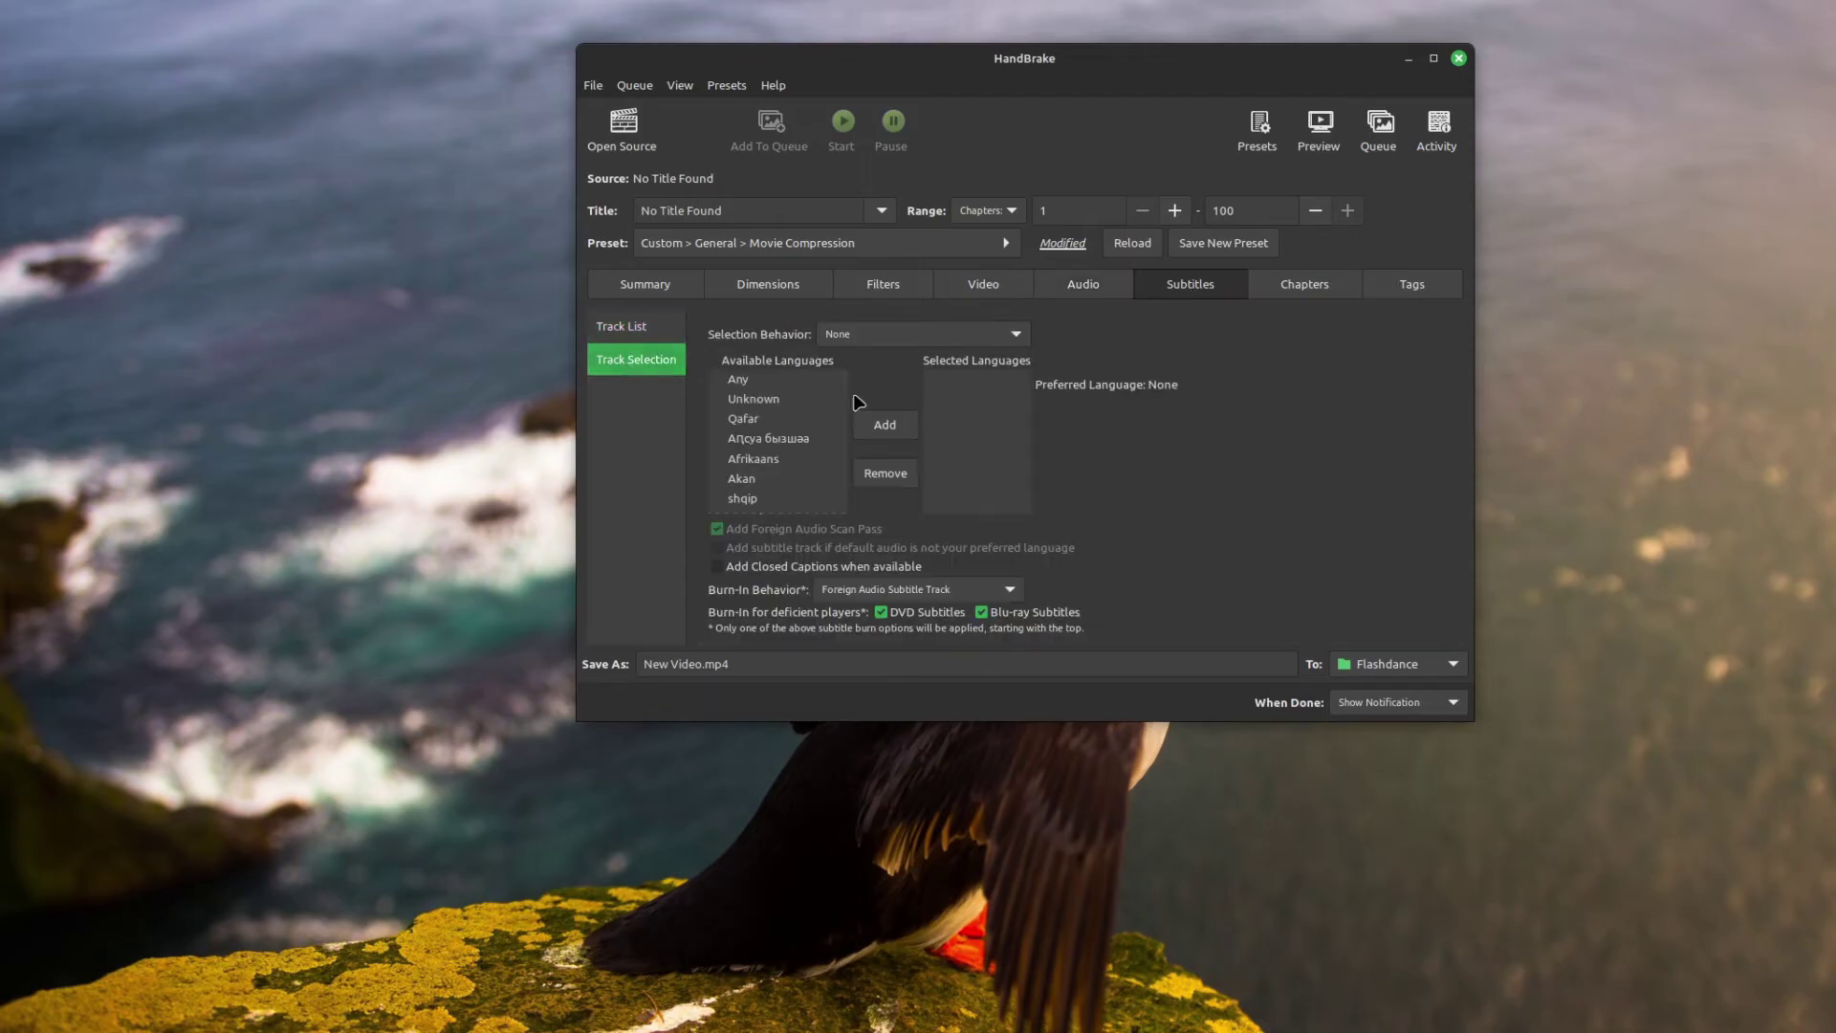
{"action": "left_click", "coordinate": [1299, 292]}
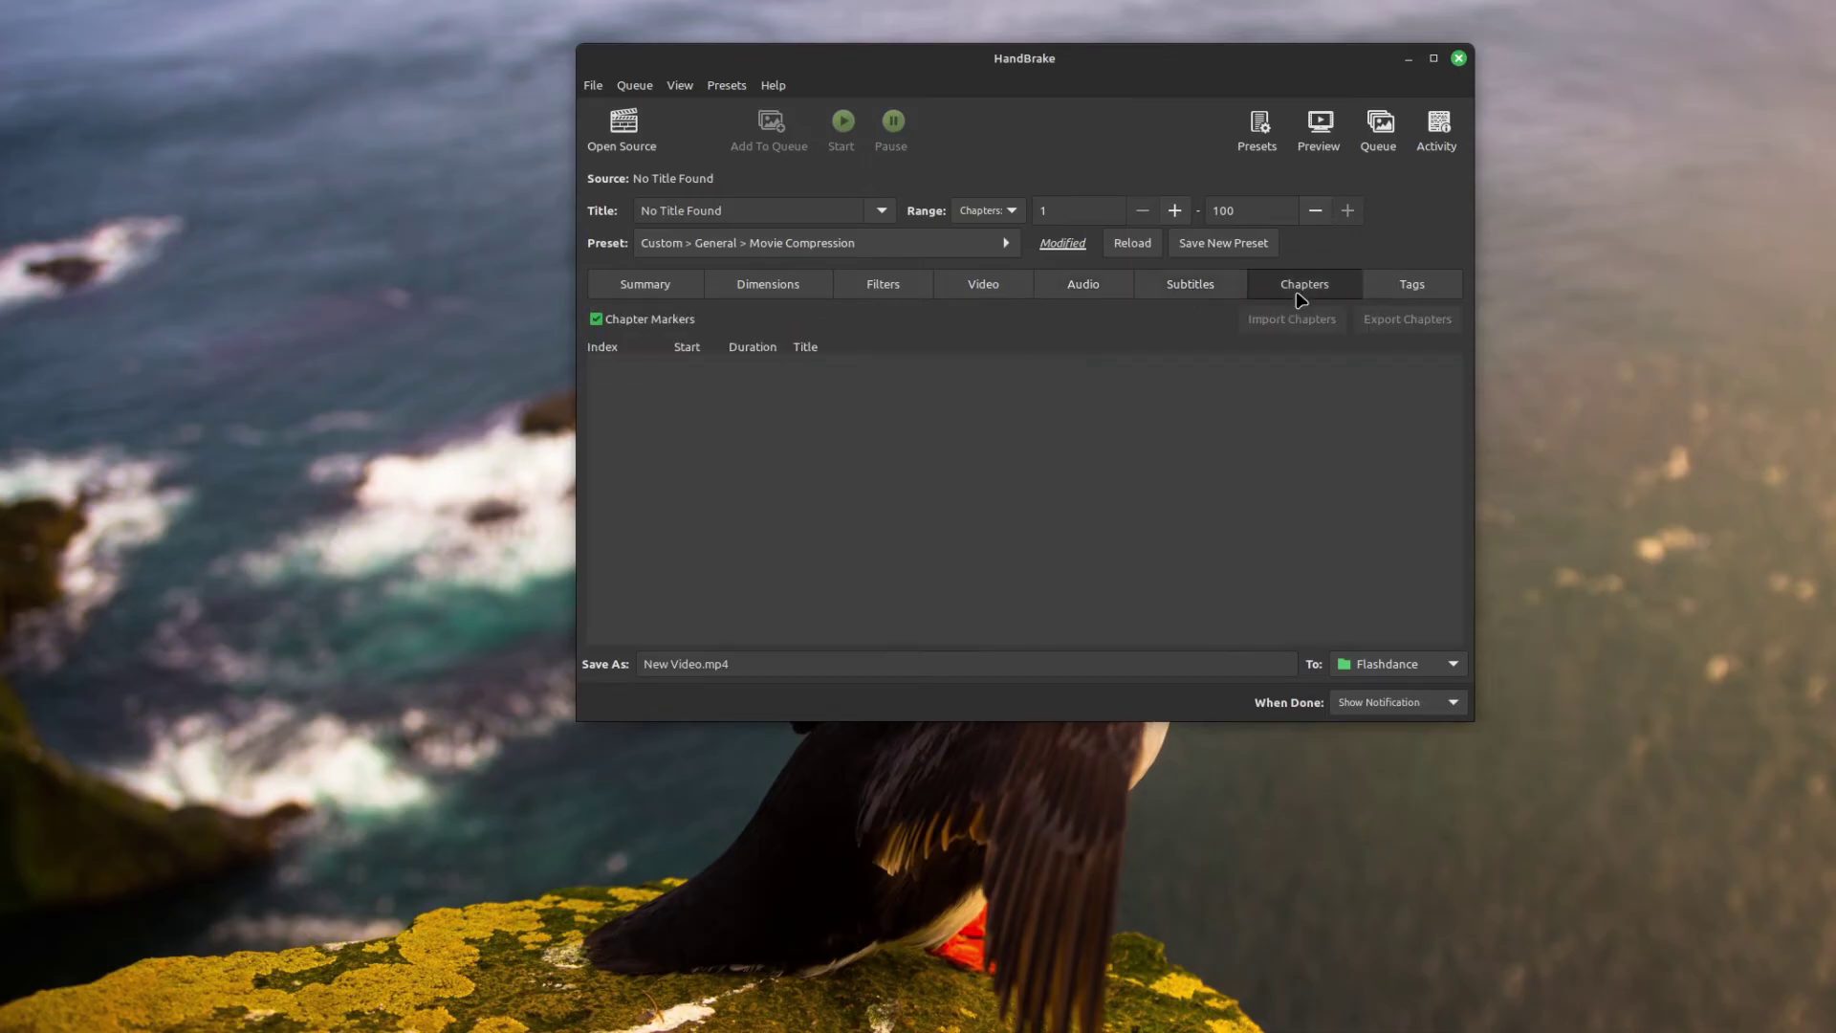
{"action": "left_click", "coordinate": [1439, 293]}
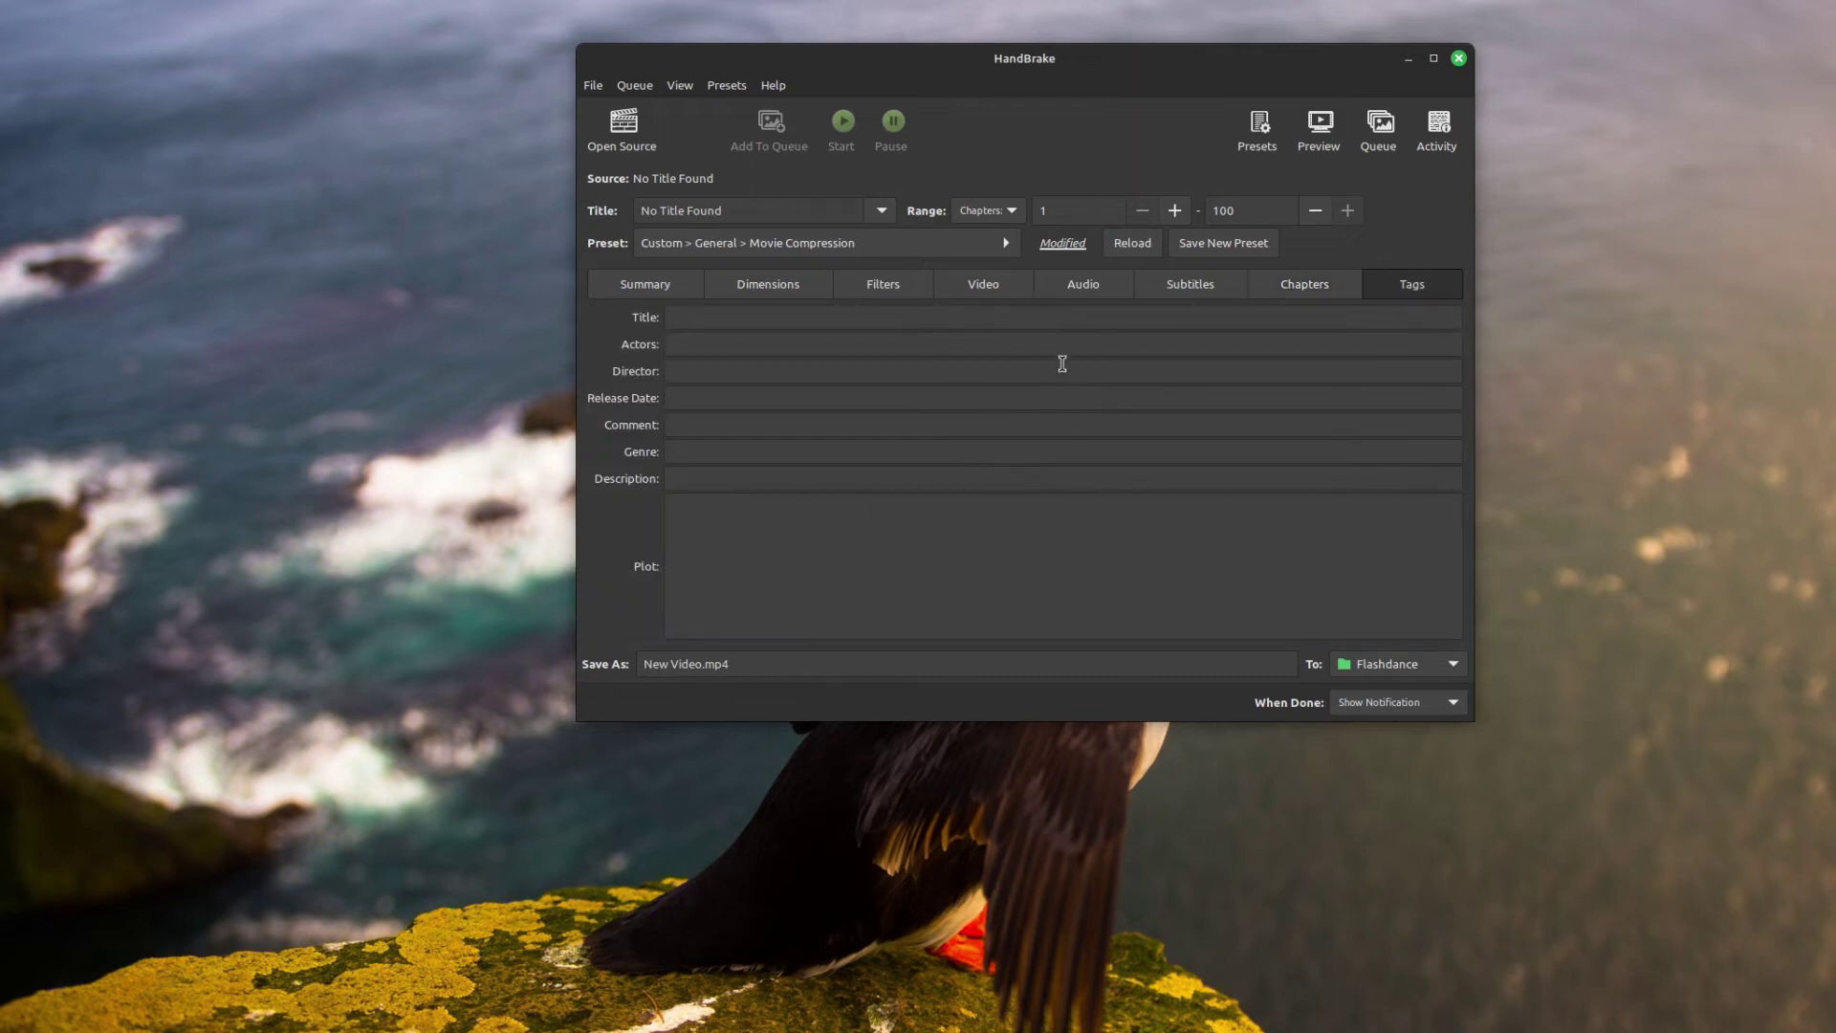
{"action": "left_click", "coordinate": [983, 284]}
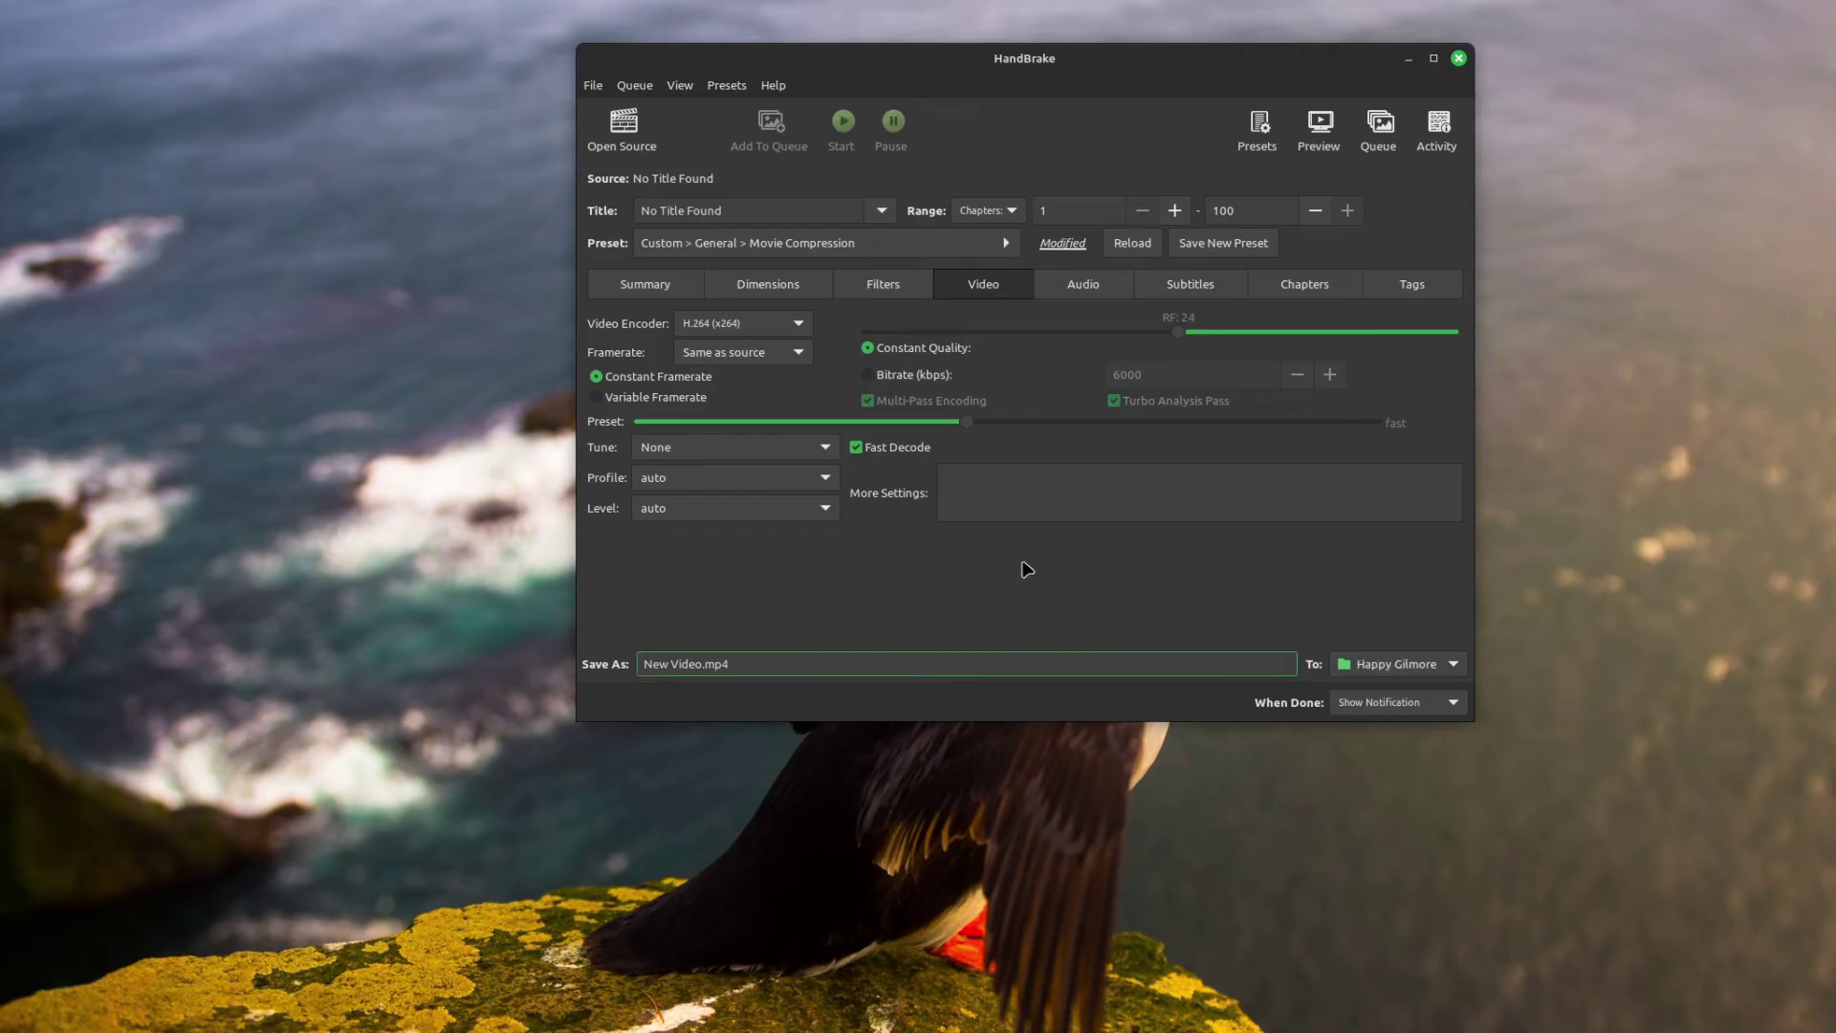
Load Happy Gilmore_t00.mkv from Spaces > Movie Collection > Happy Gilmore as the source video
{"action": "left_click", "coordinate": [597, 88]}
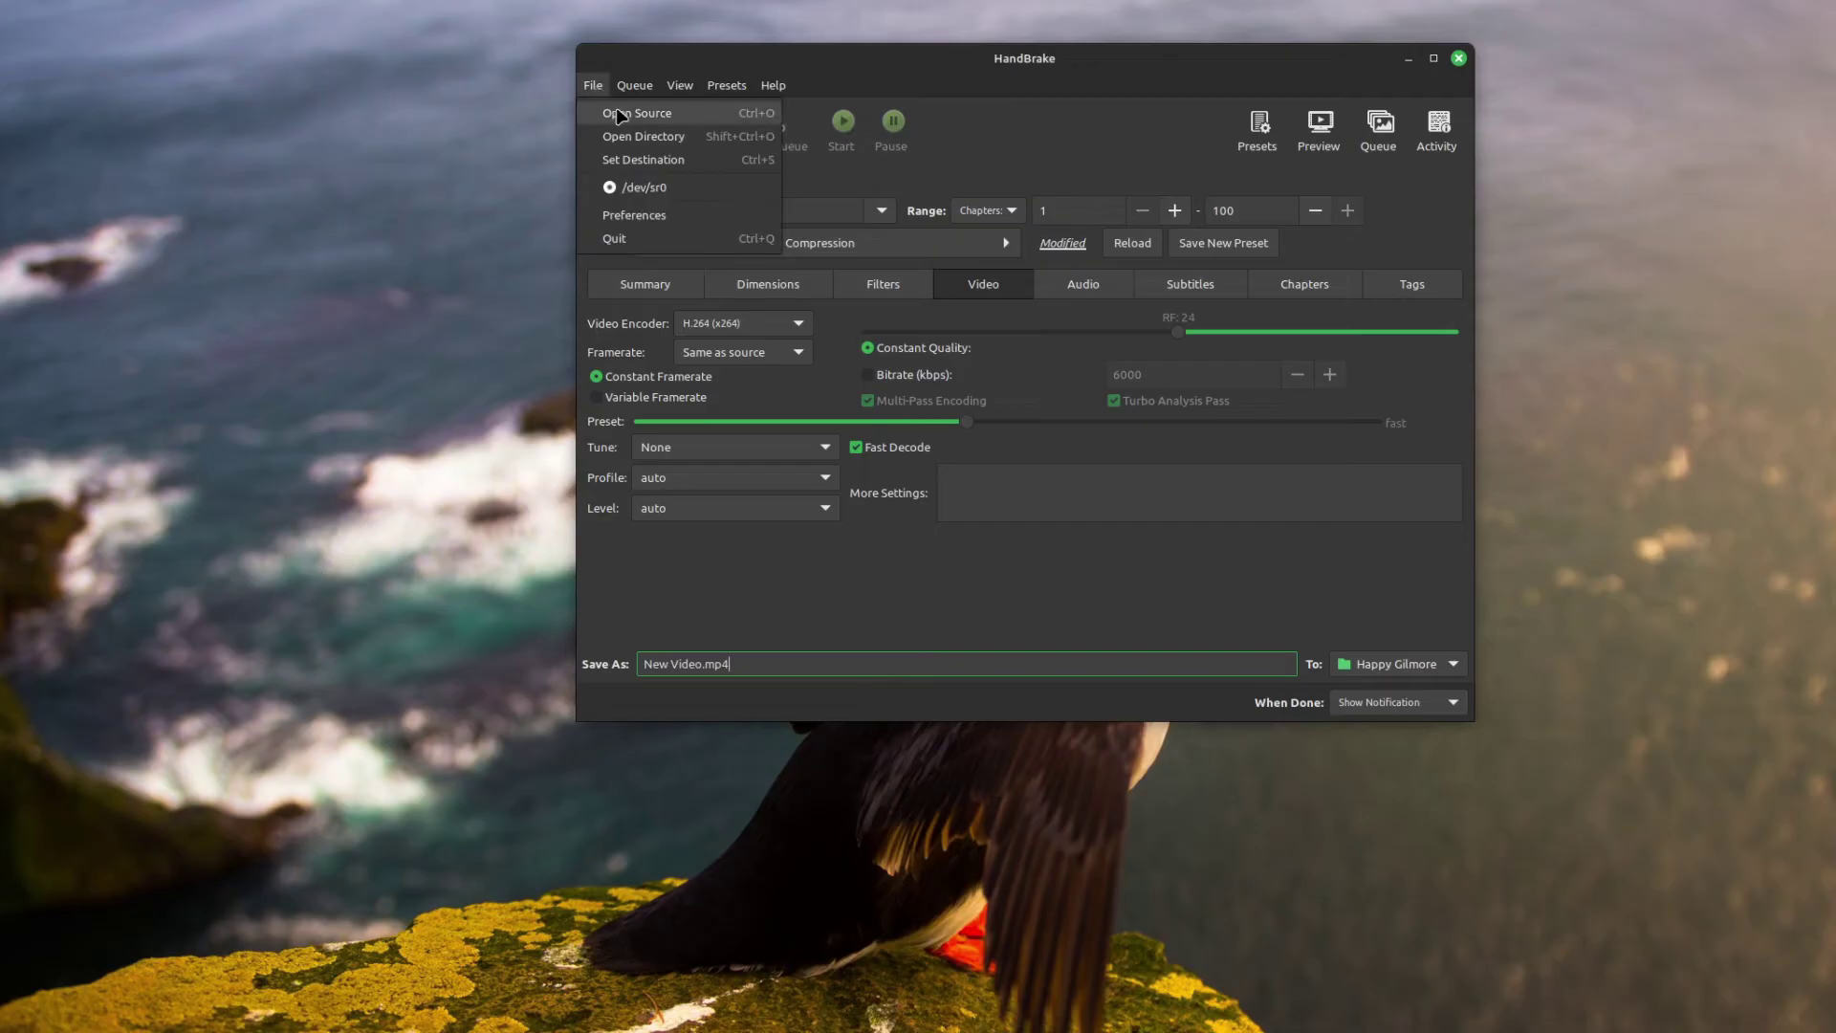
{"action": "left_click", "coordinate": [637, 113]}
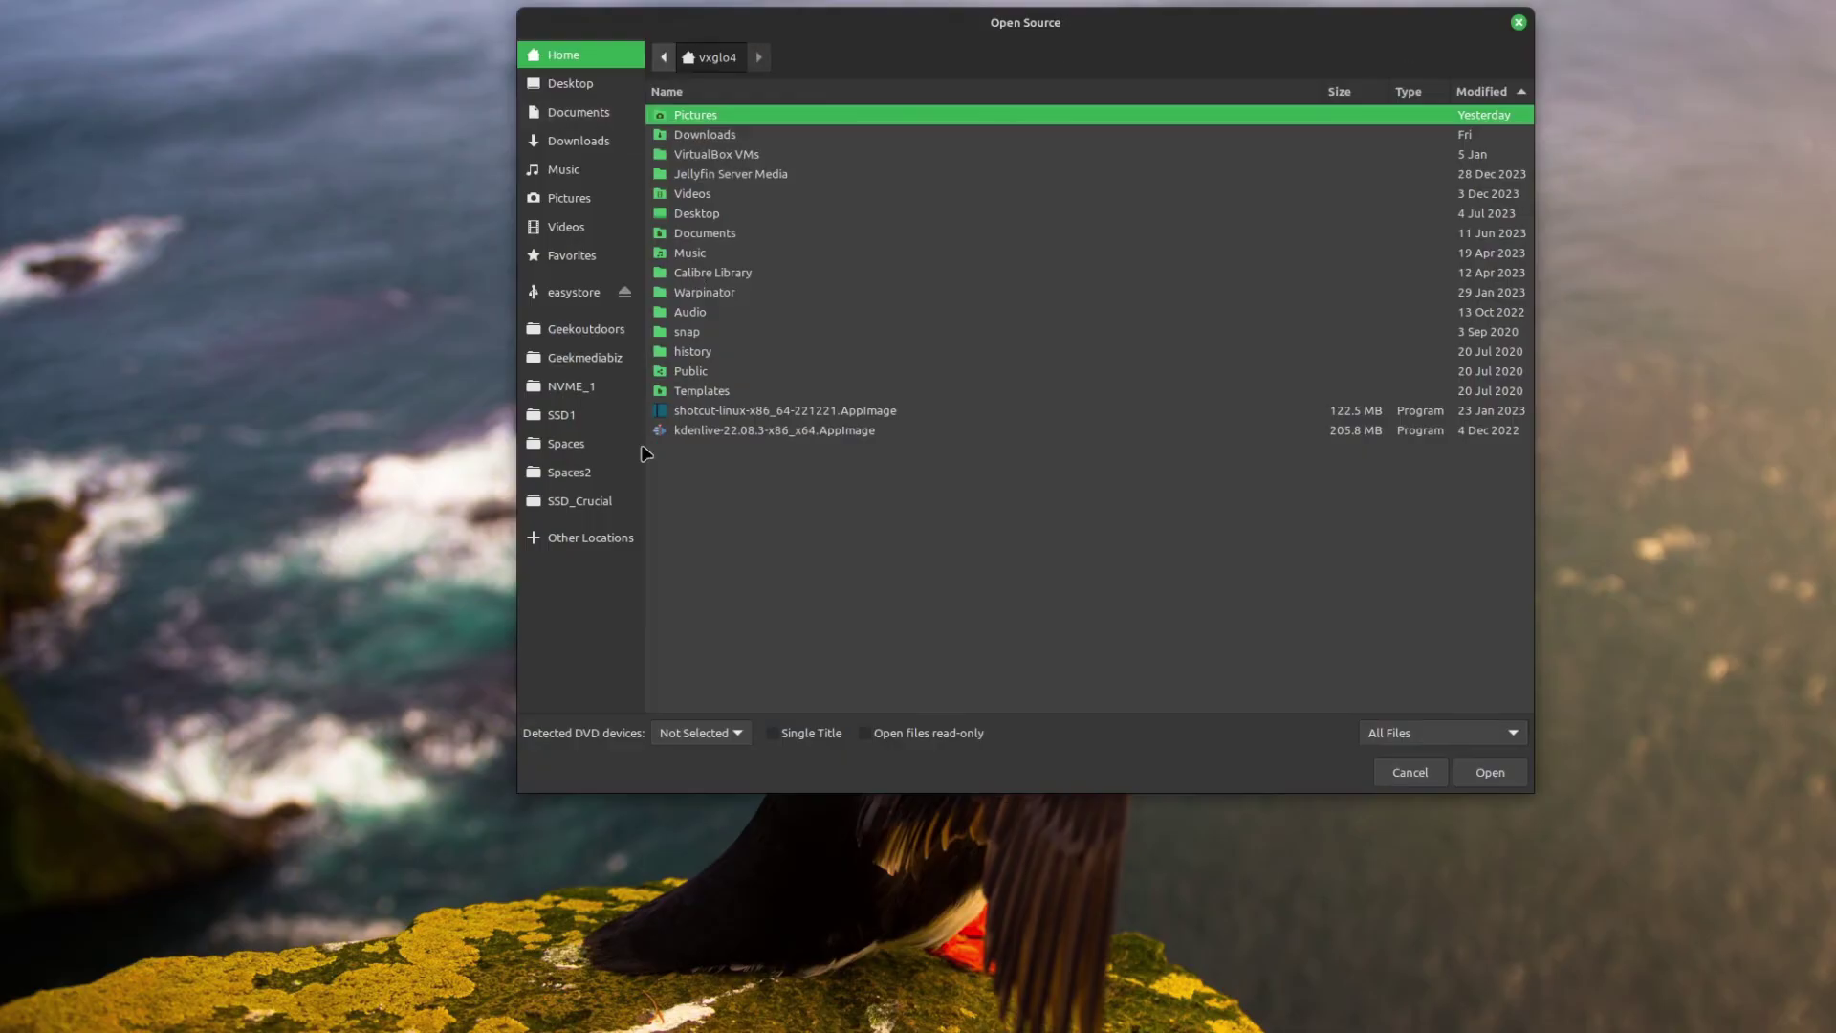
{"action": "left_click", "coordinate": [566, 445]}
{"action": "double_click", "coordinate": [746, 138]}
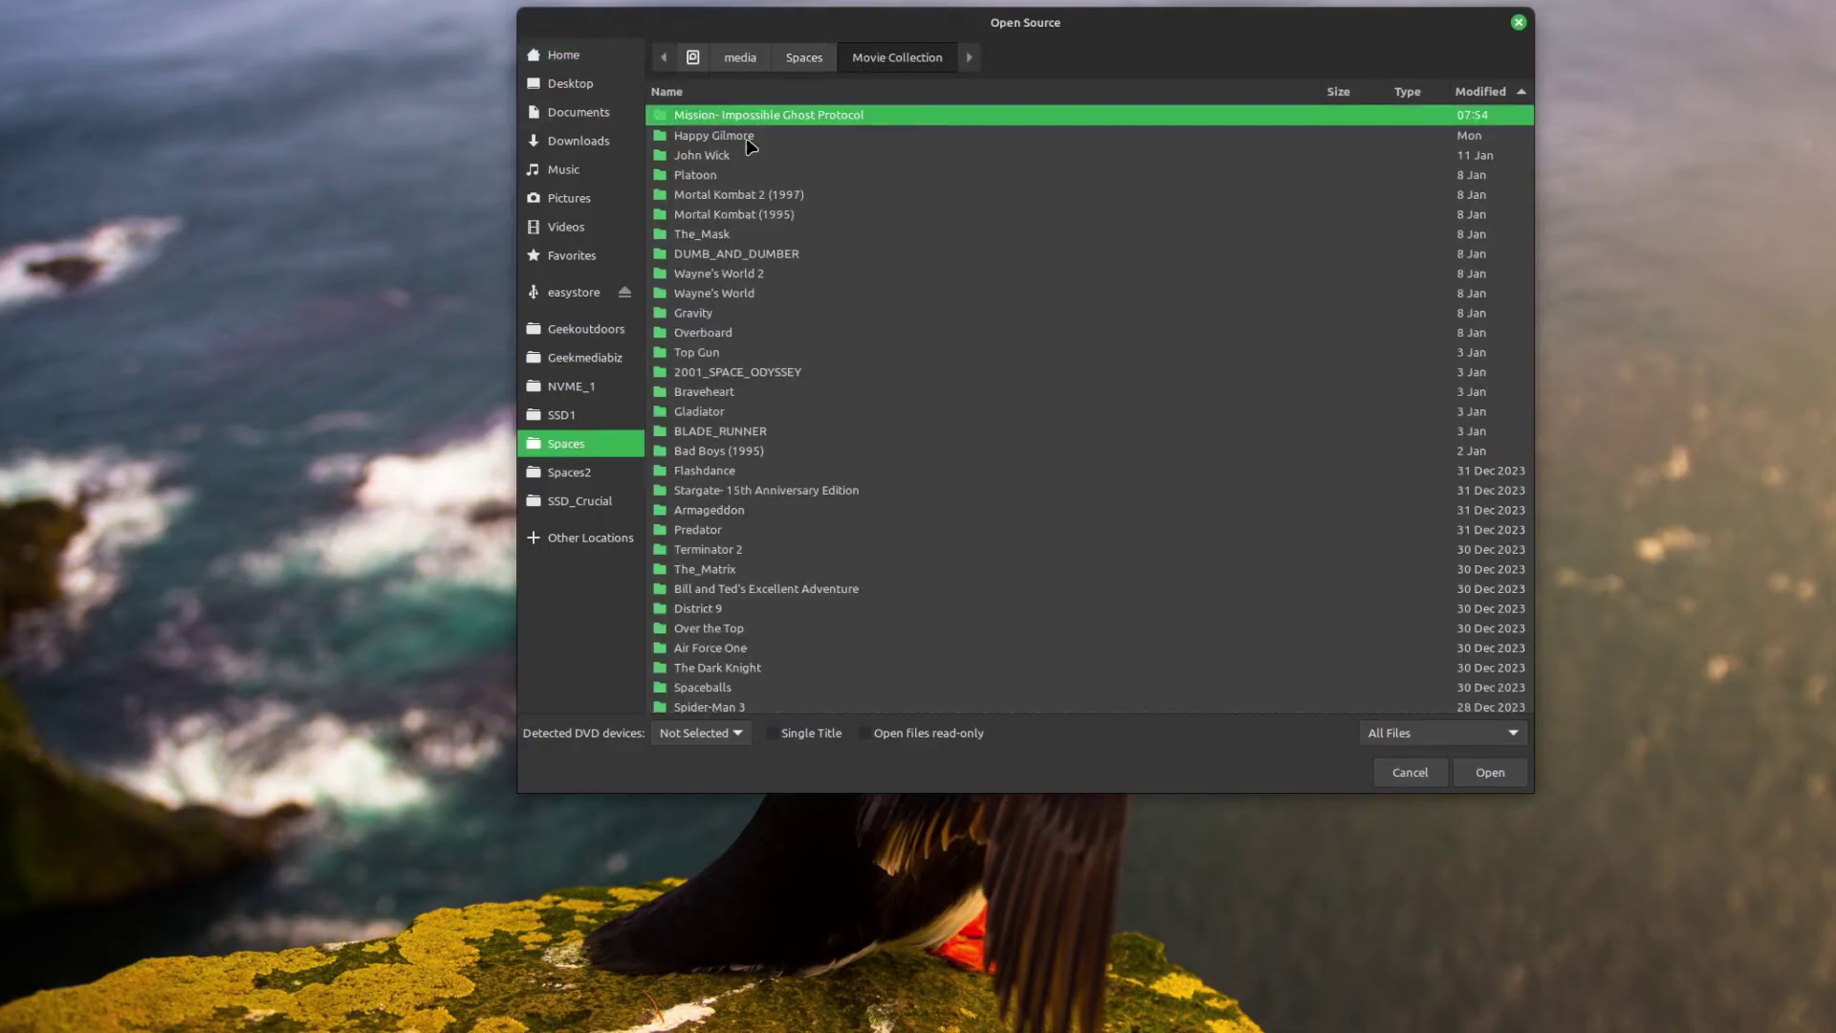
{"action": "left_click", "coordinate": [746, 142]}
{"action": "double_click", "coordinate": [745, 140]}
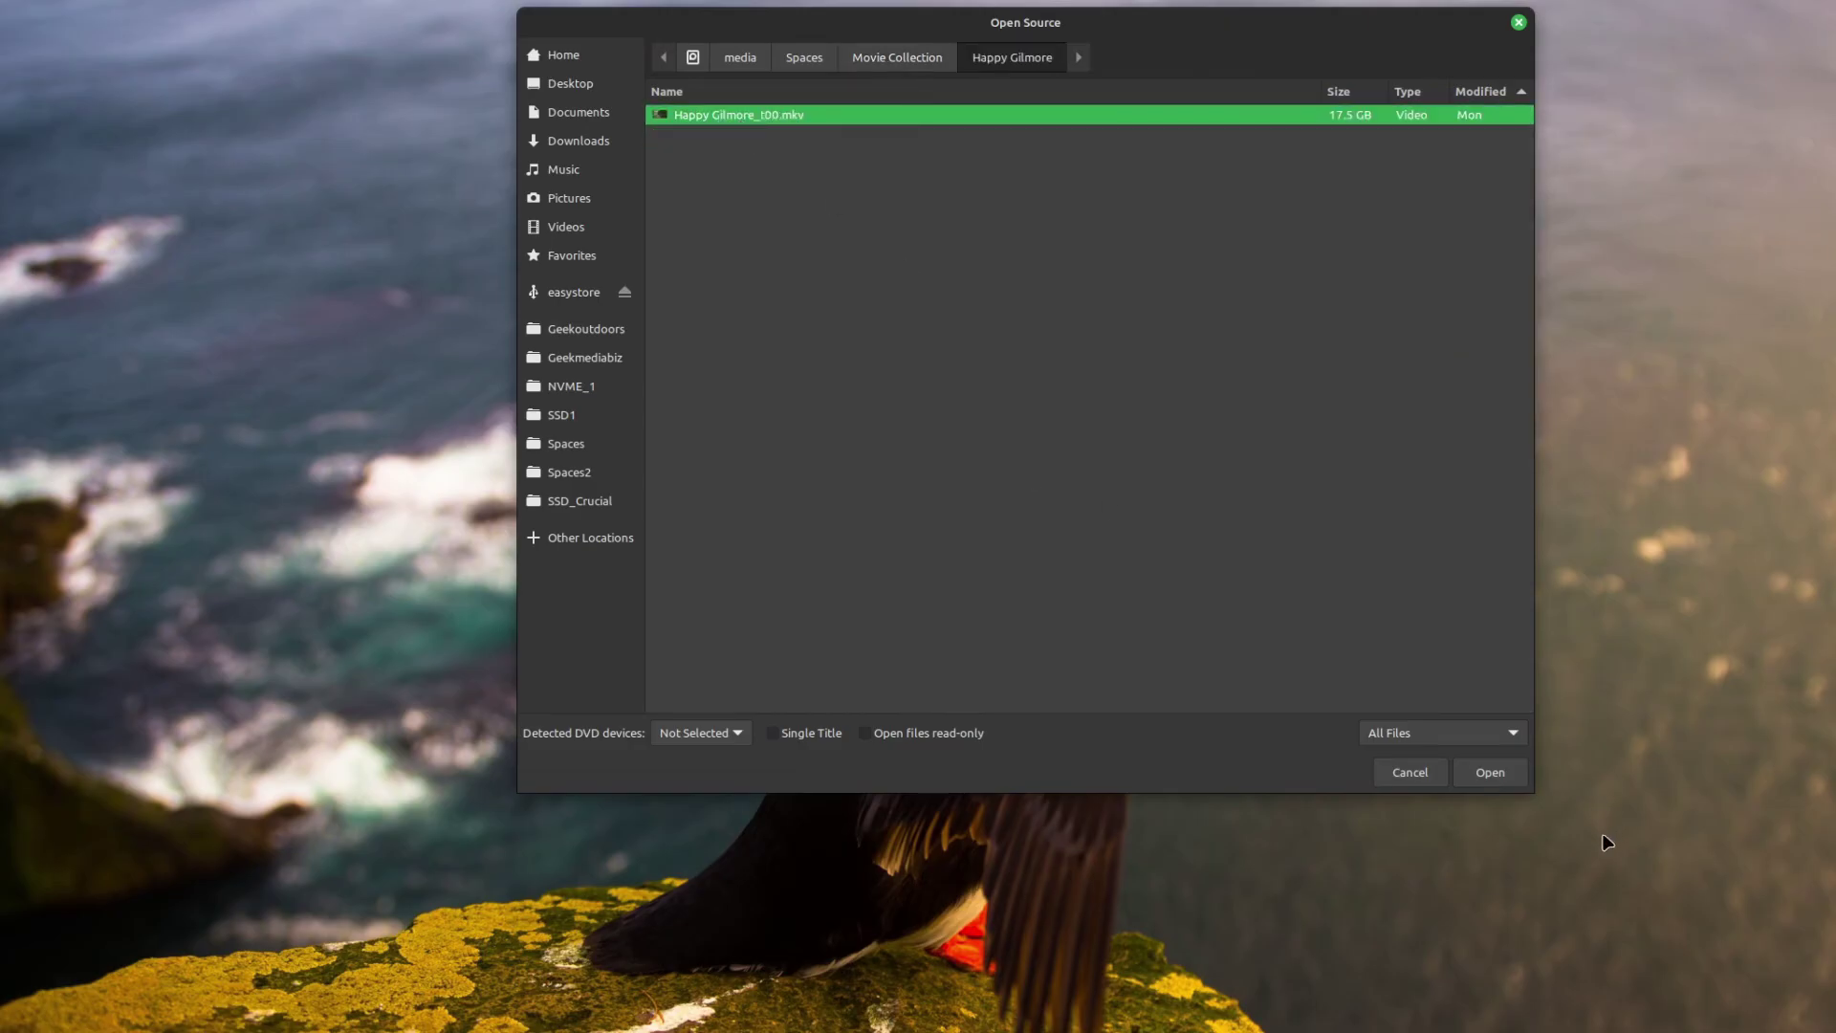
{"action": "left_click", "coordinate": [1498, 771]}
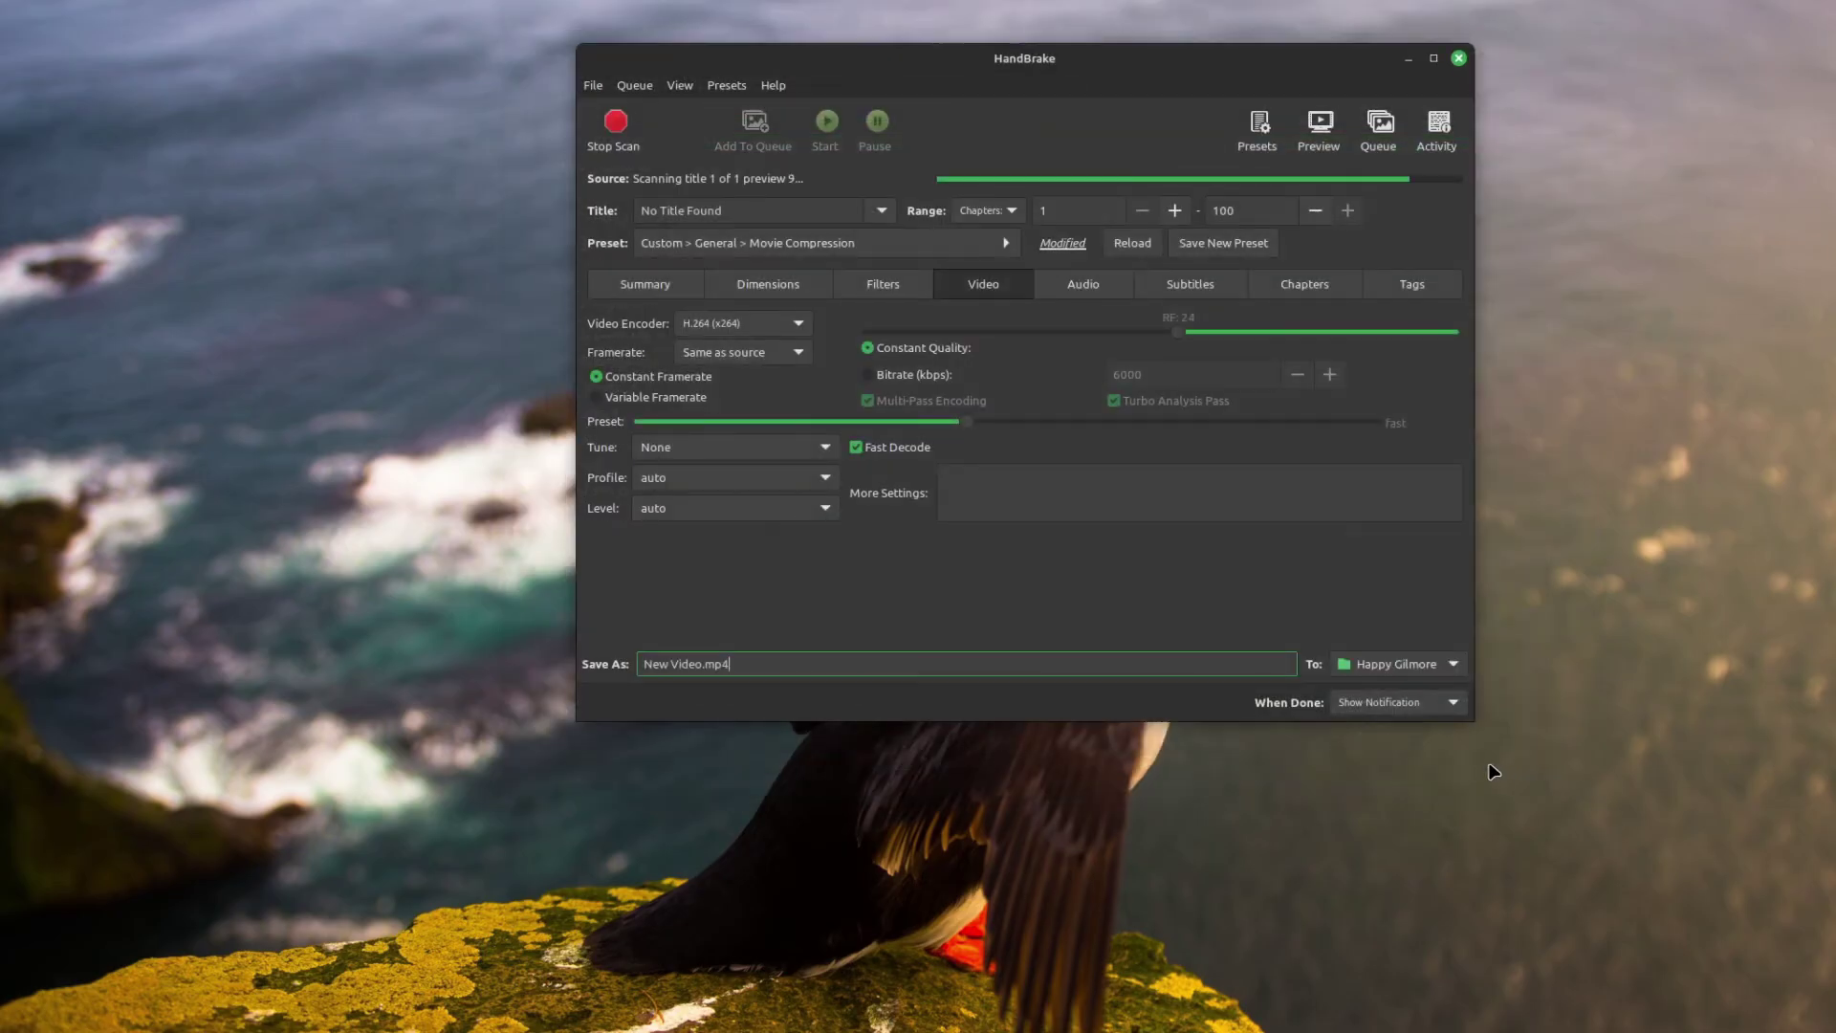
Make a new 'Happy Gilmore' folder inside Spaces > HandbrakeMedia as the output destination
{"action": "left_click", "coordinate": [1396, 665]}
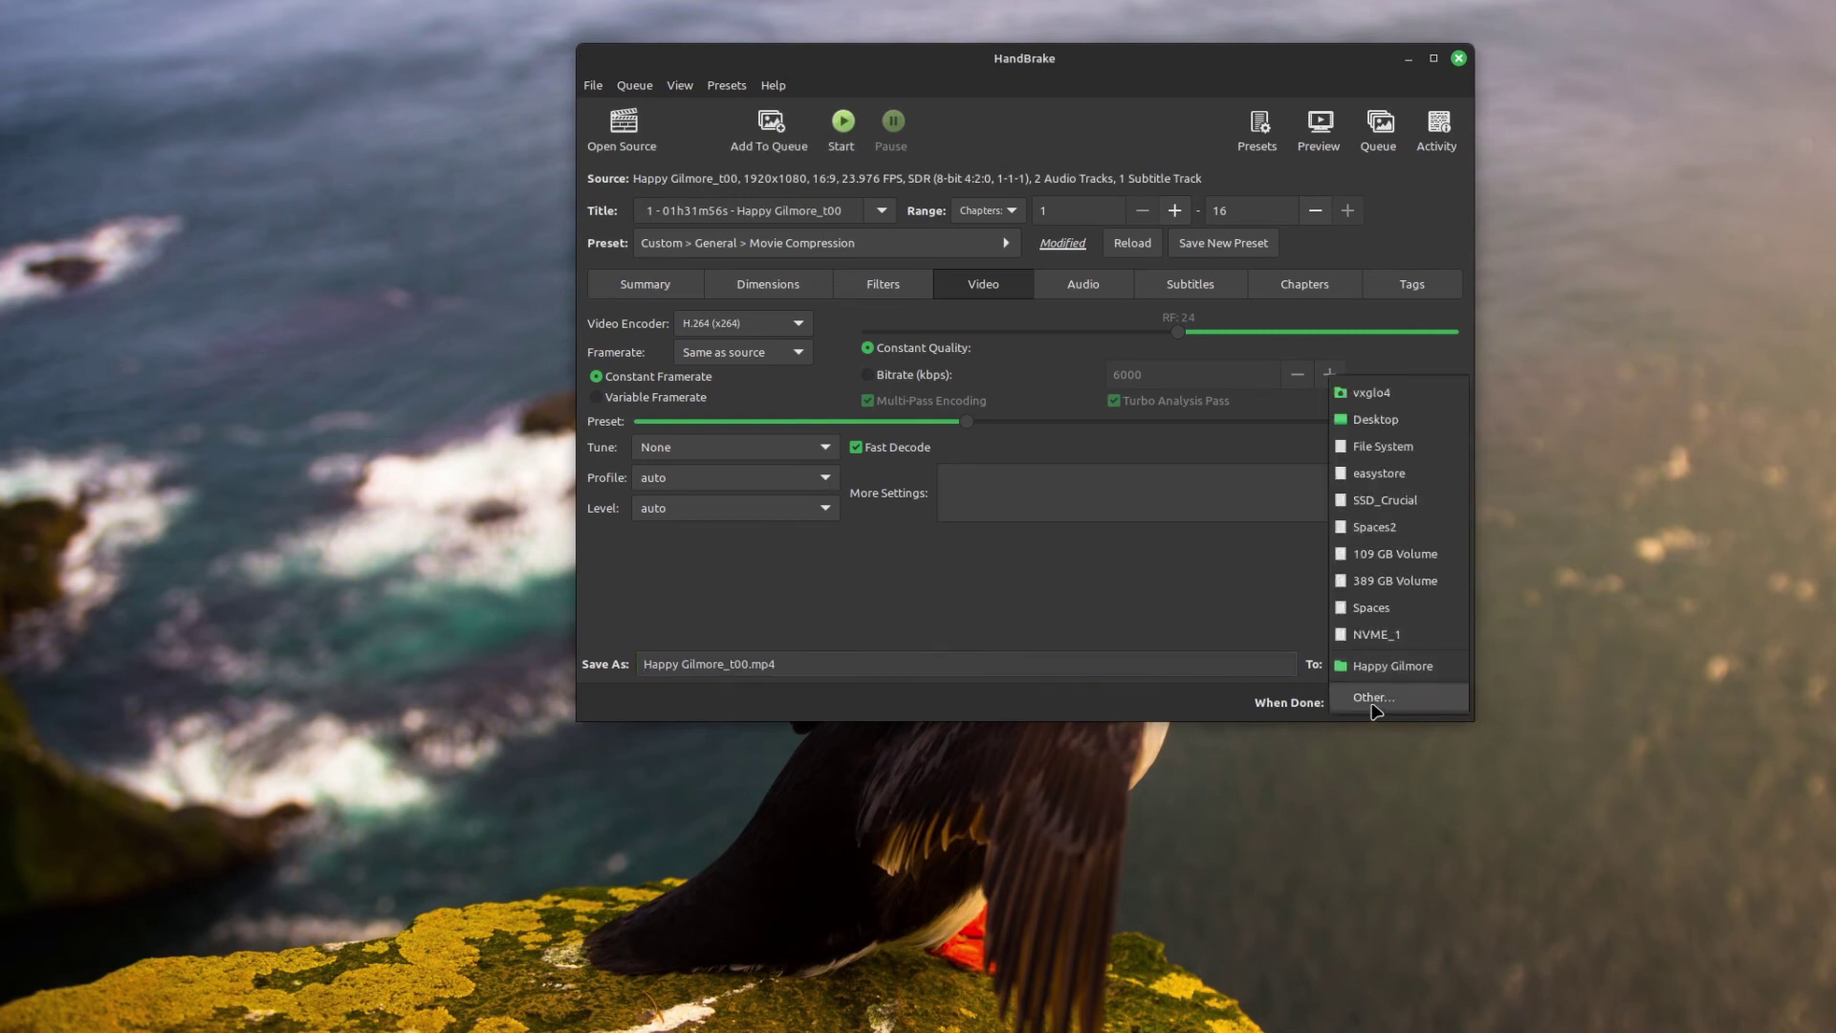
{"action": "left_click", "coordinate": [1373, 700]}
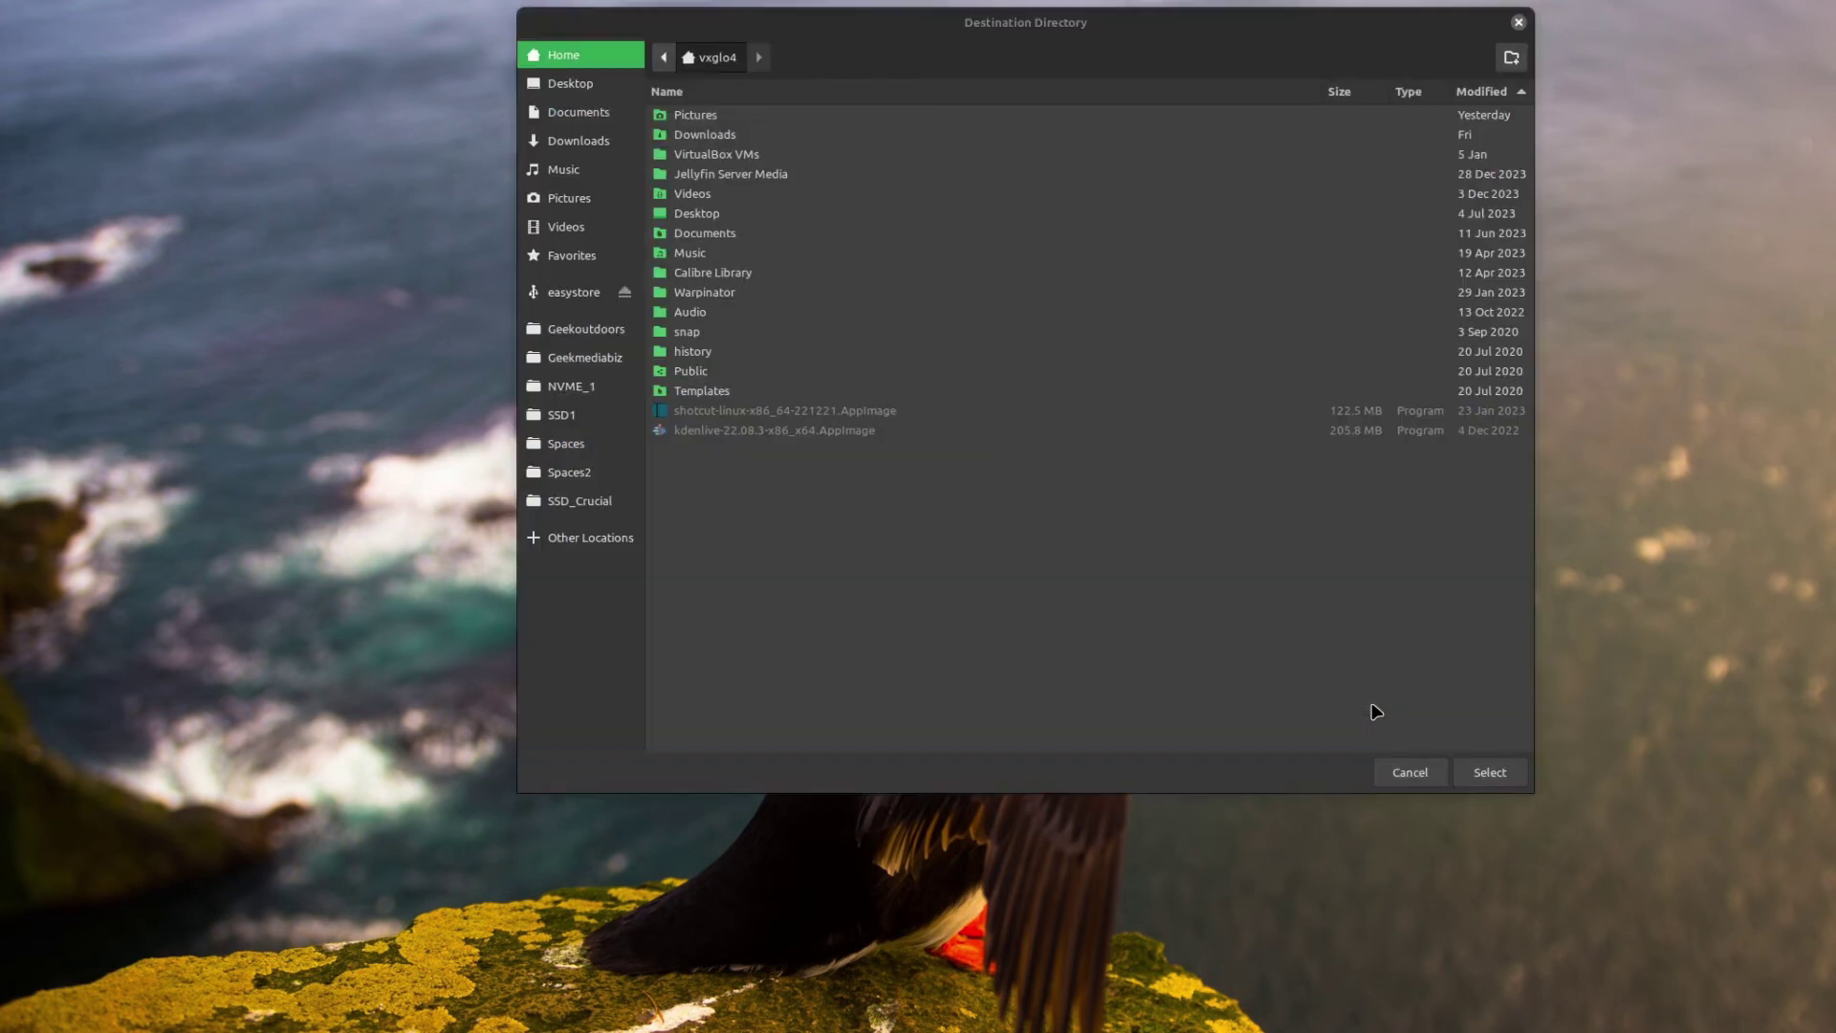
{"action": "left_click", "coordinate": [610, 448]}
{"action": "double_click", "coordinate": [732, 218]}
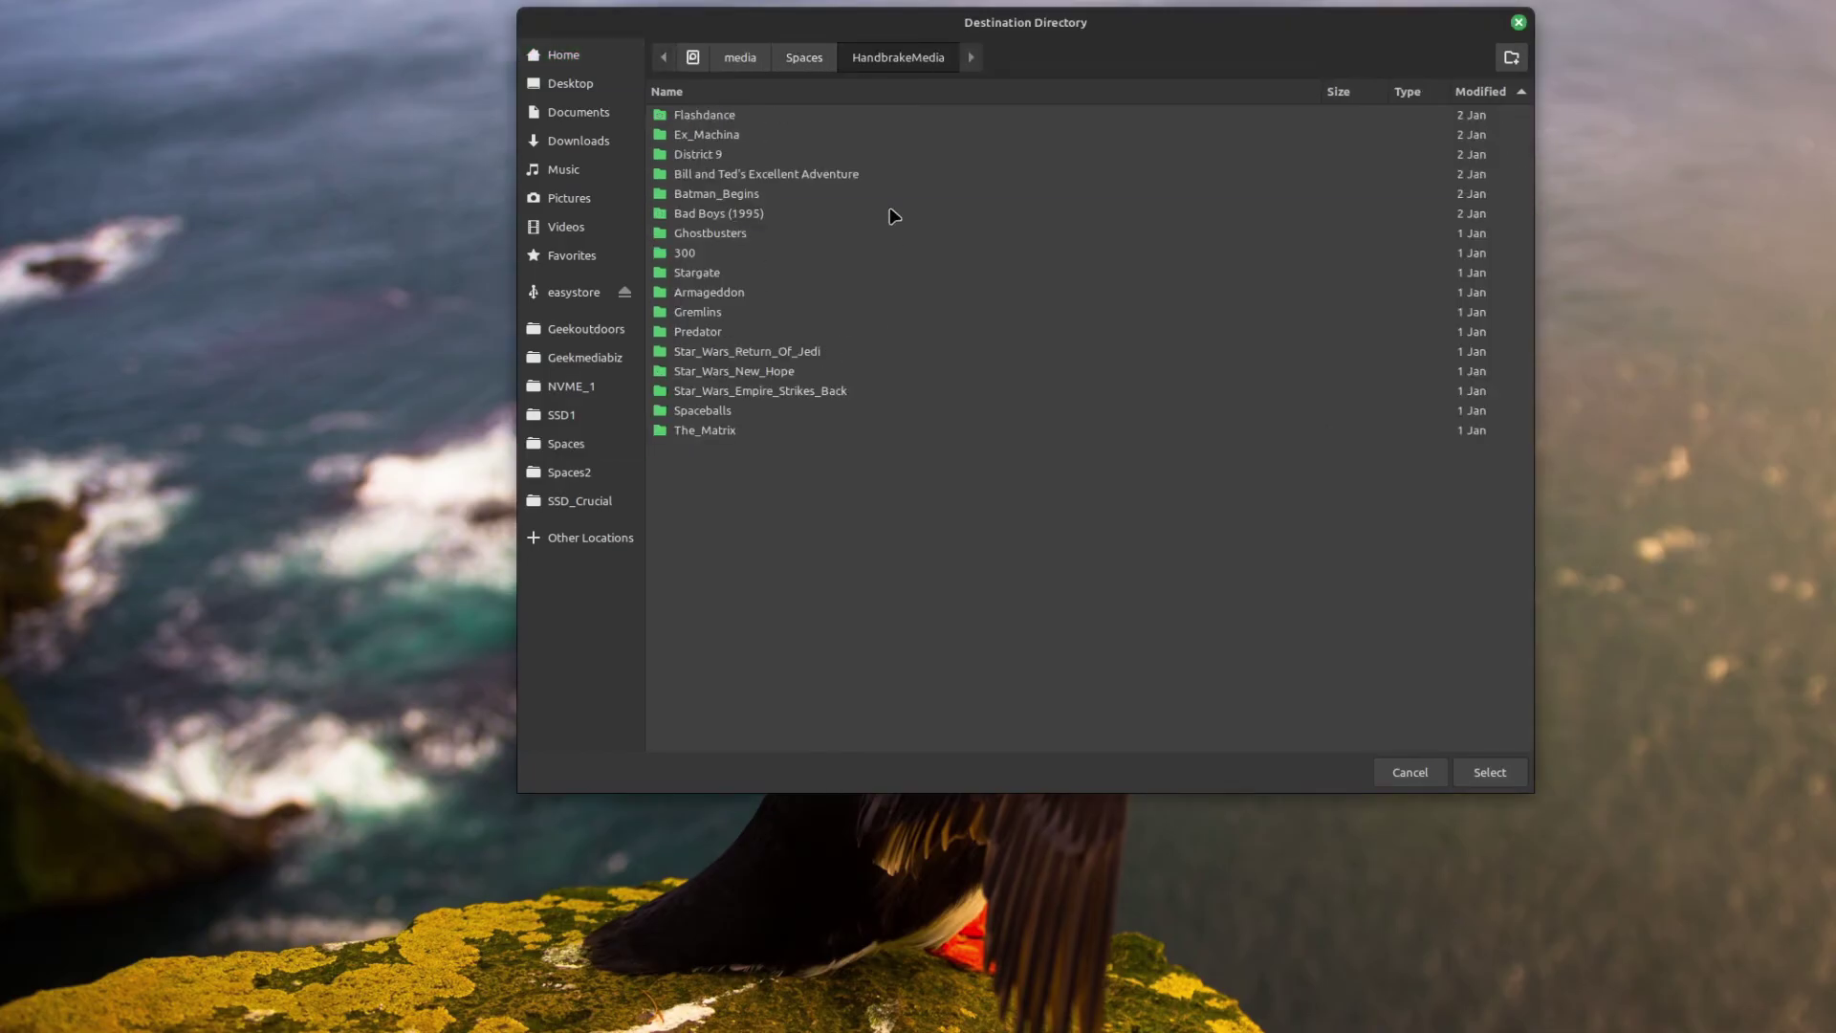
{"action": "left_click", "coordinate": [1511, 57]}
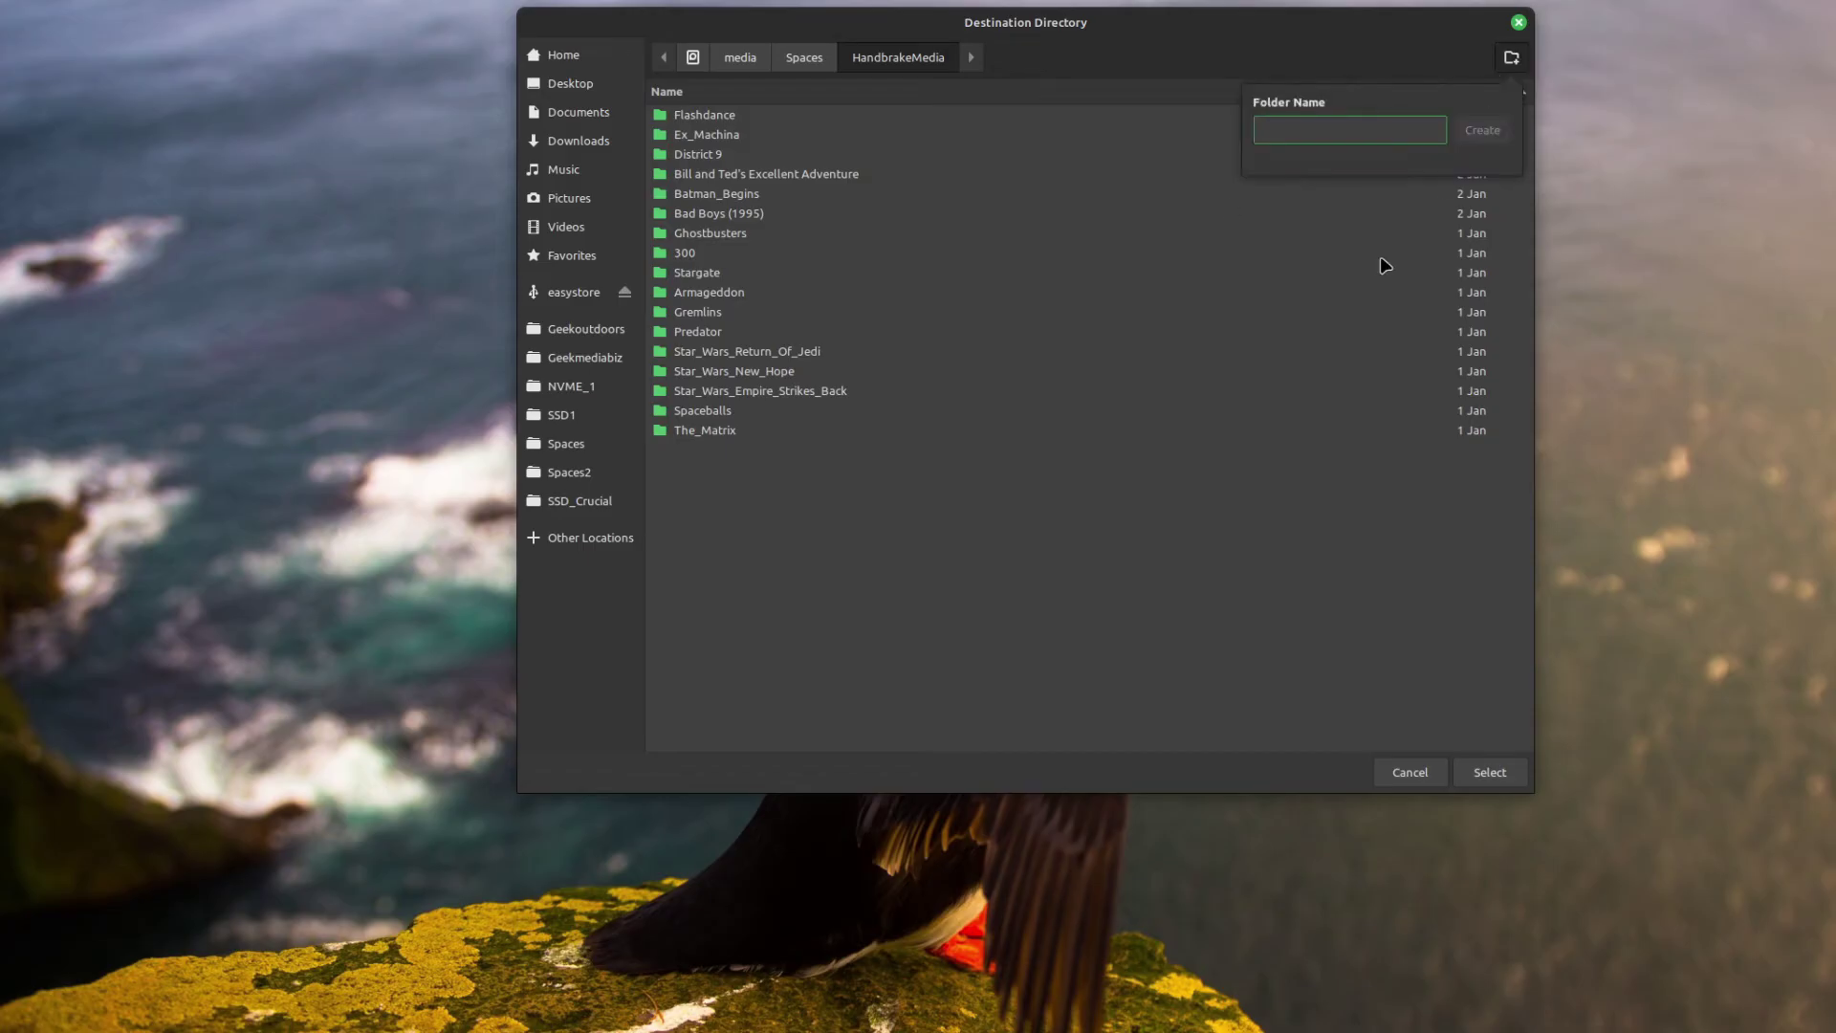
{"action": "type", "text": "Happy Gilmore"}
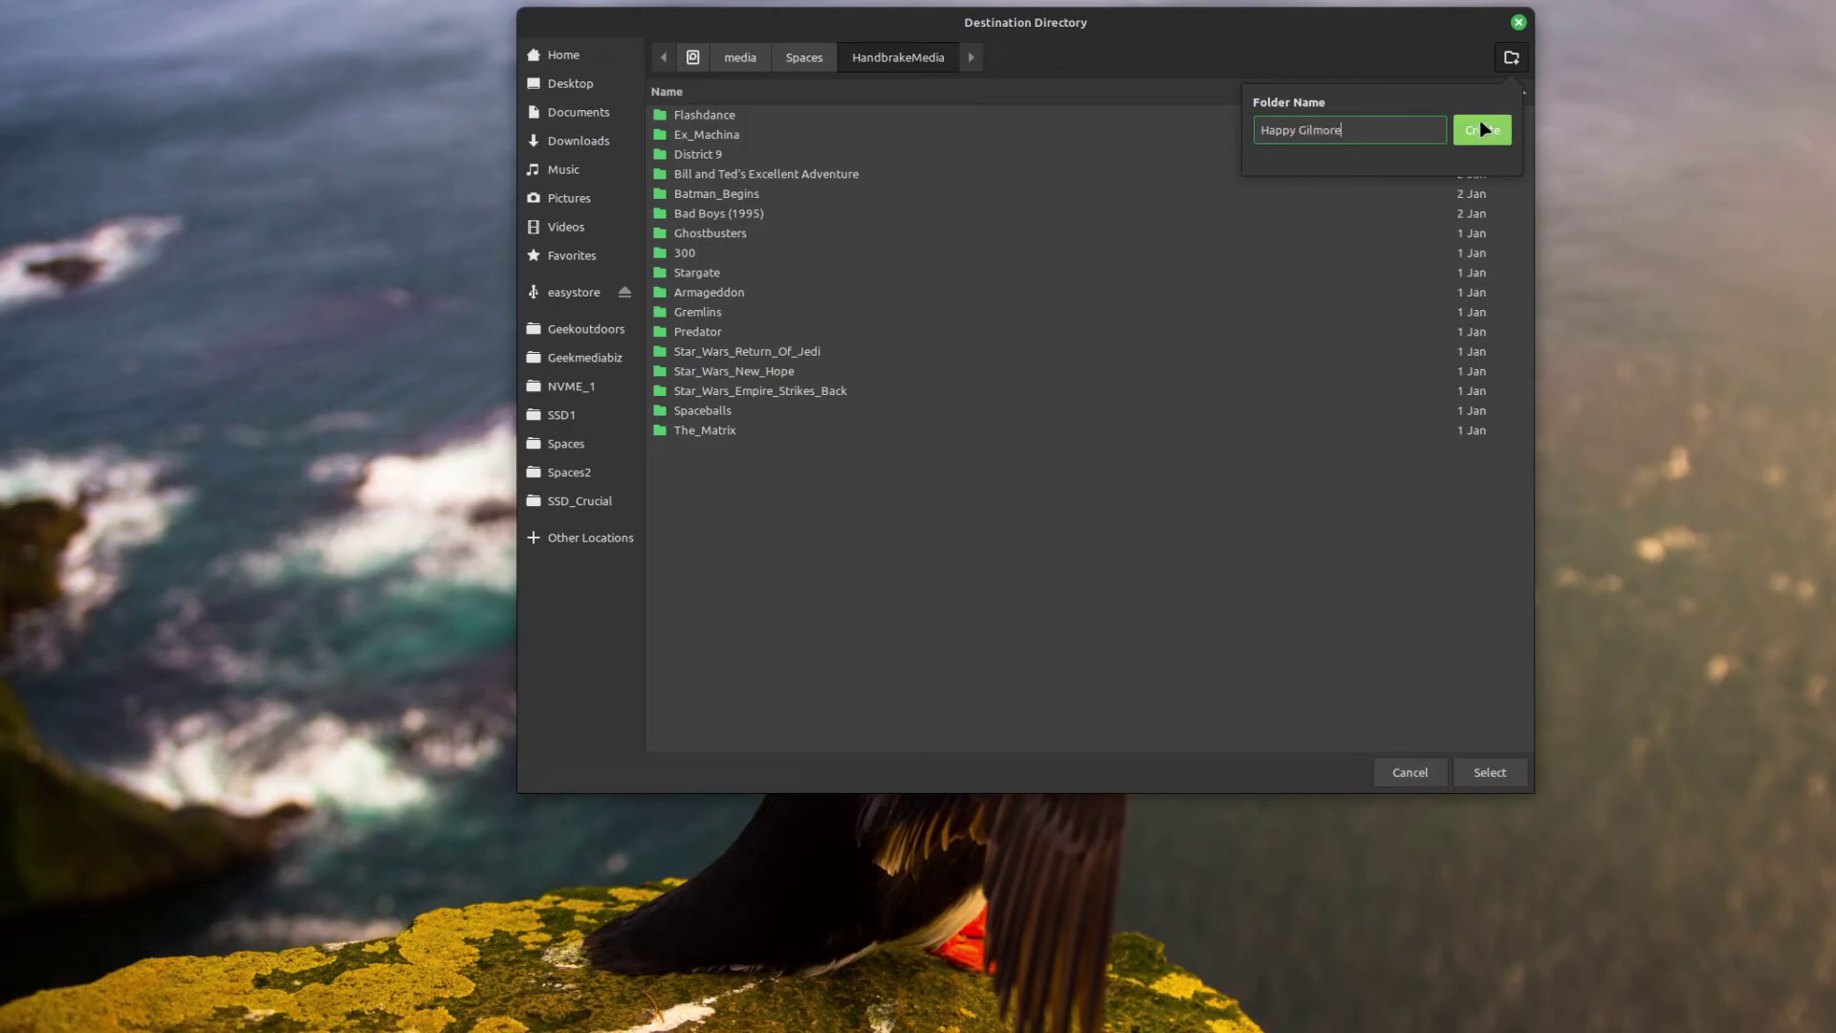
{"action": "left_click", "coordinate": [1482, 130]}
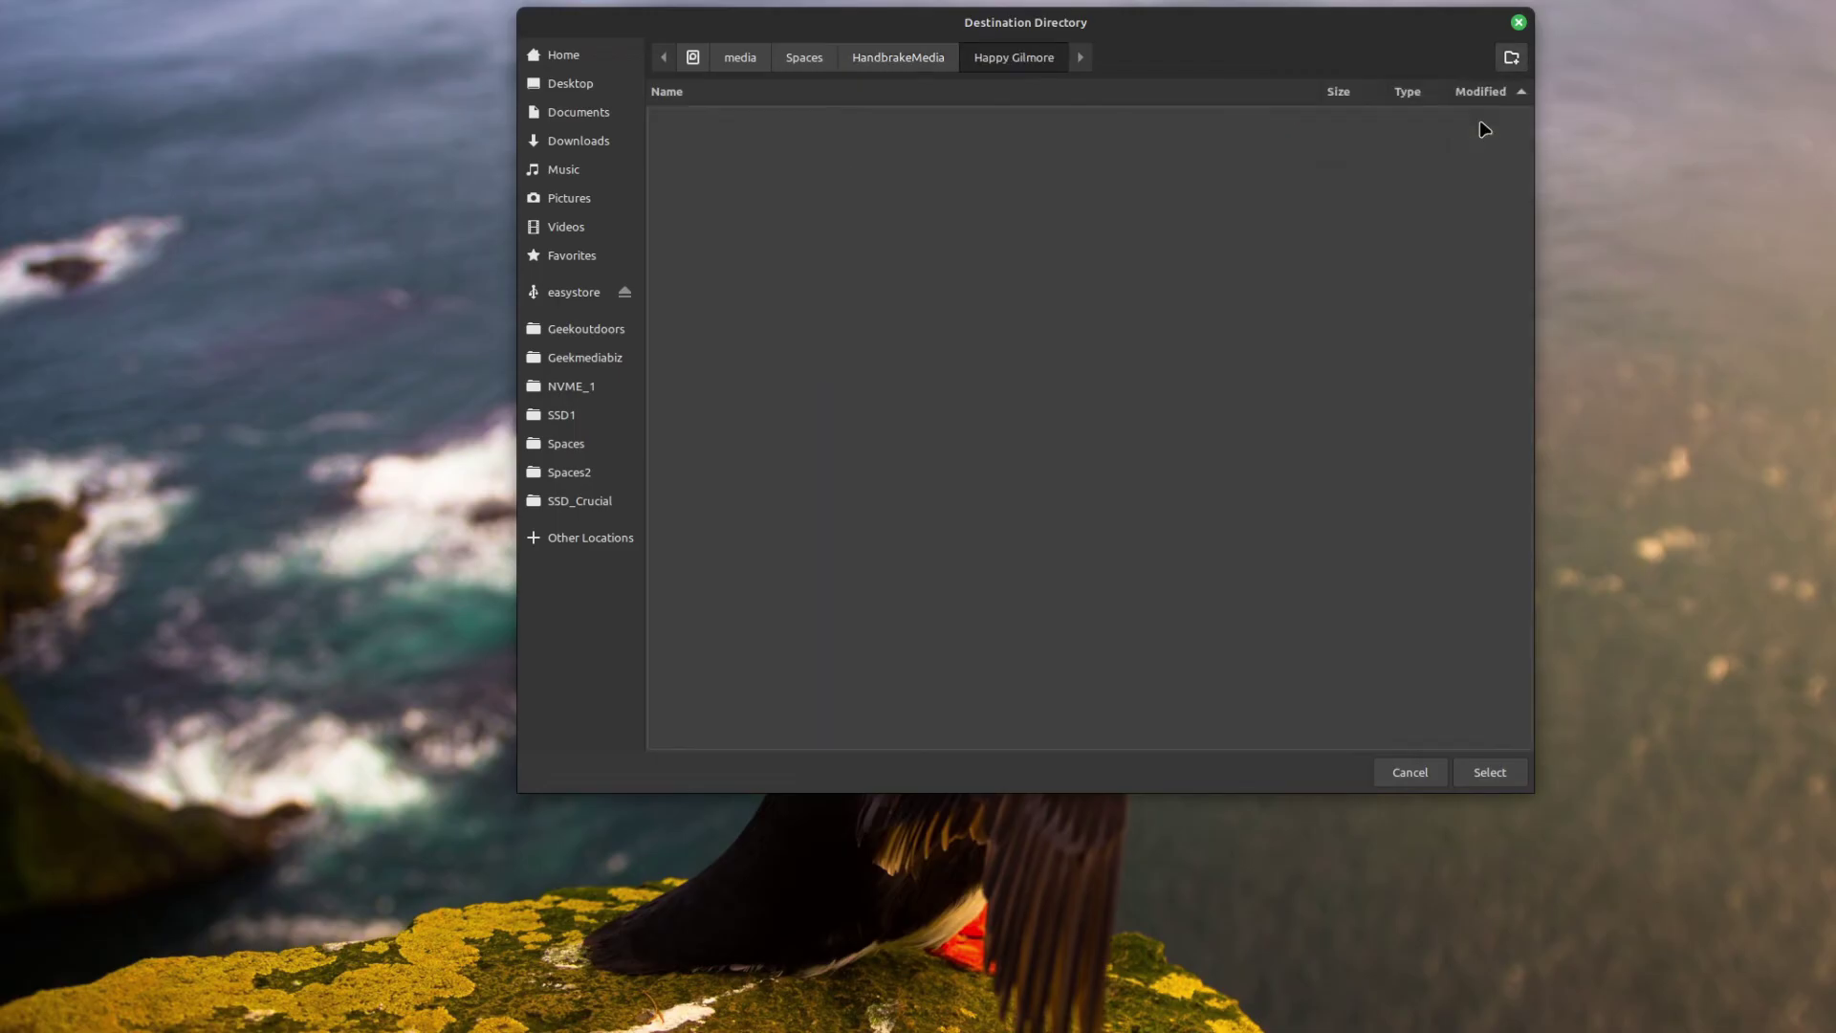
Target the new Happy Gilmore folder, trim _t00 so the output is Happy Gilmore.mp4, and start encoding
{"action": "left_click", "coordinate": [1489, 772]}
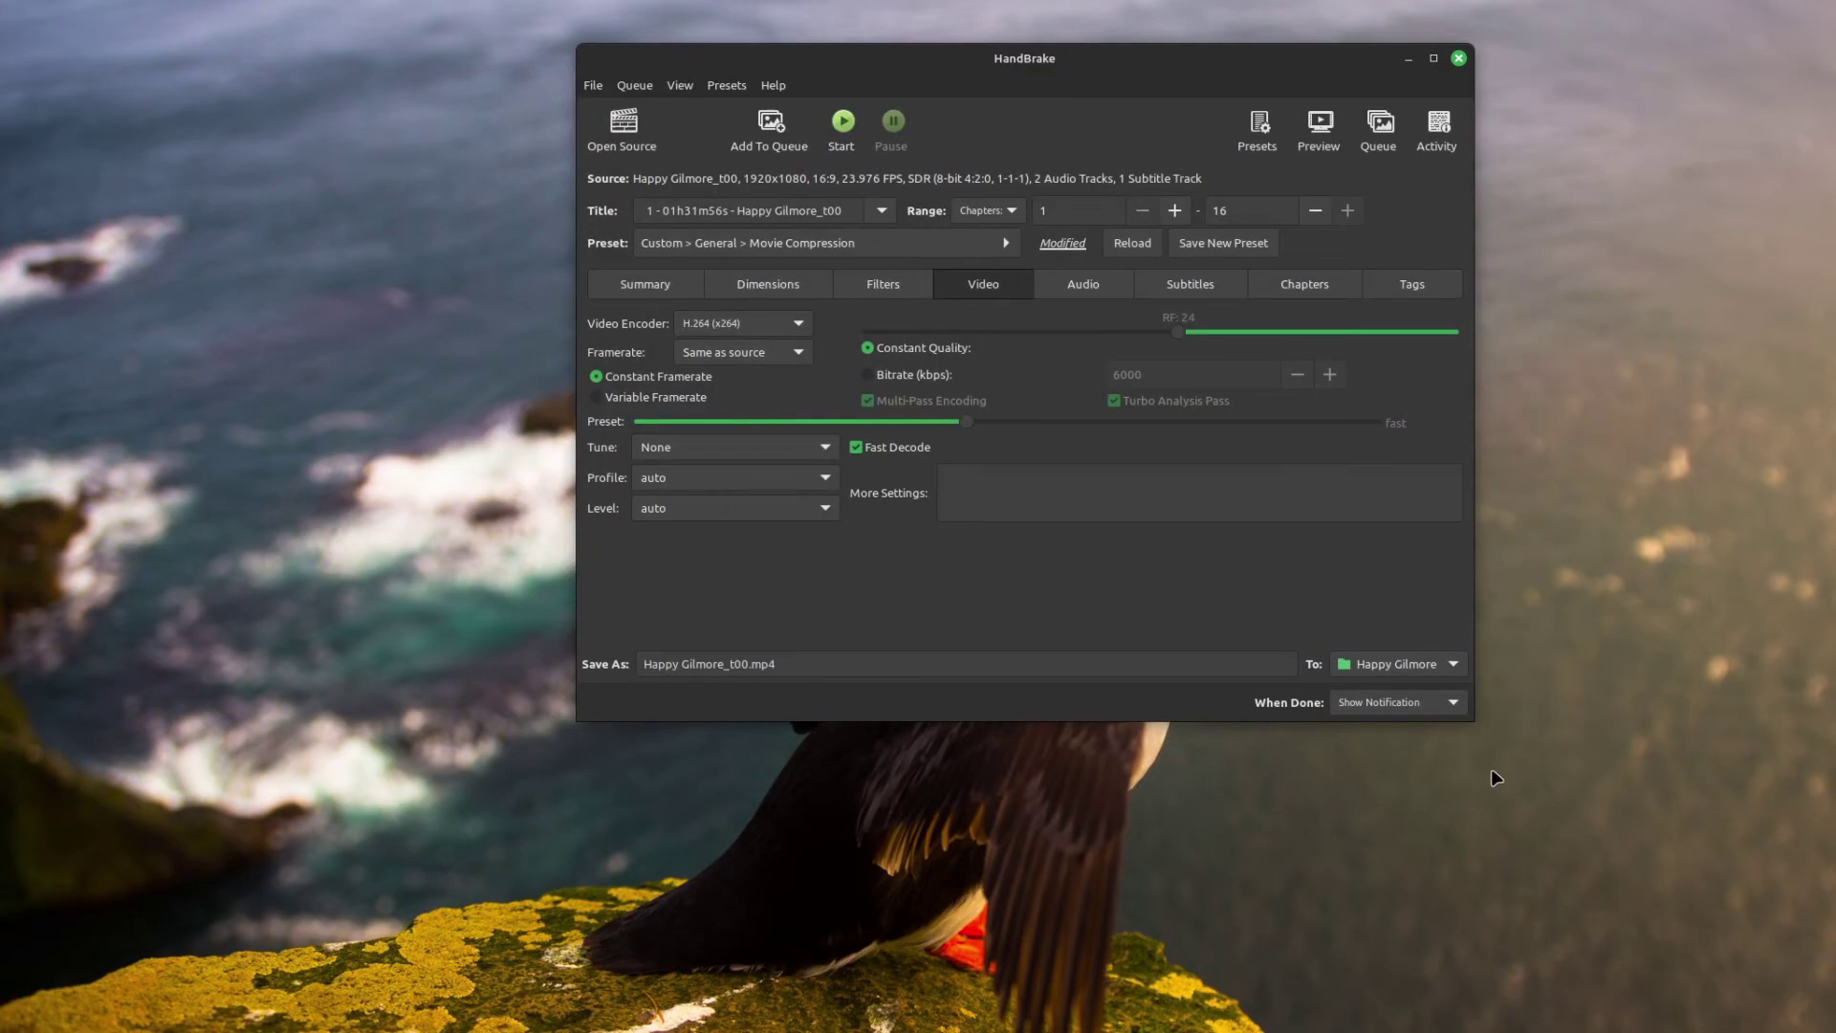
{"action": "left_click", "coordinate": [744, 662]}
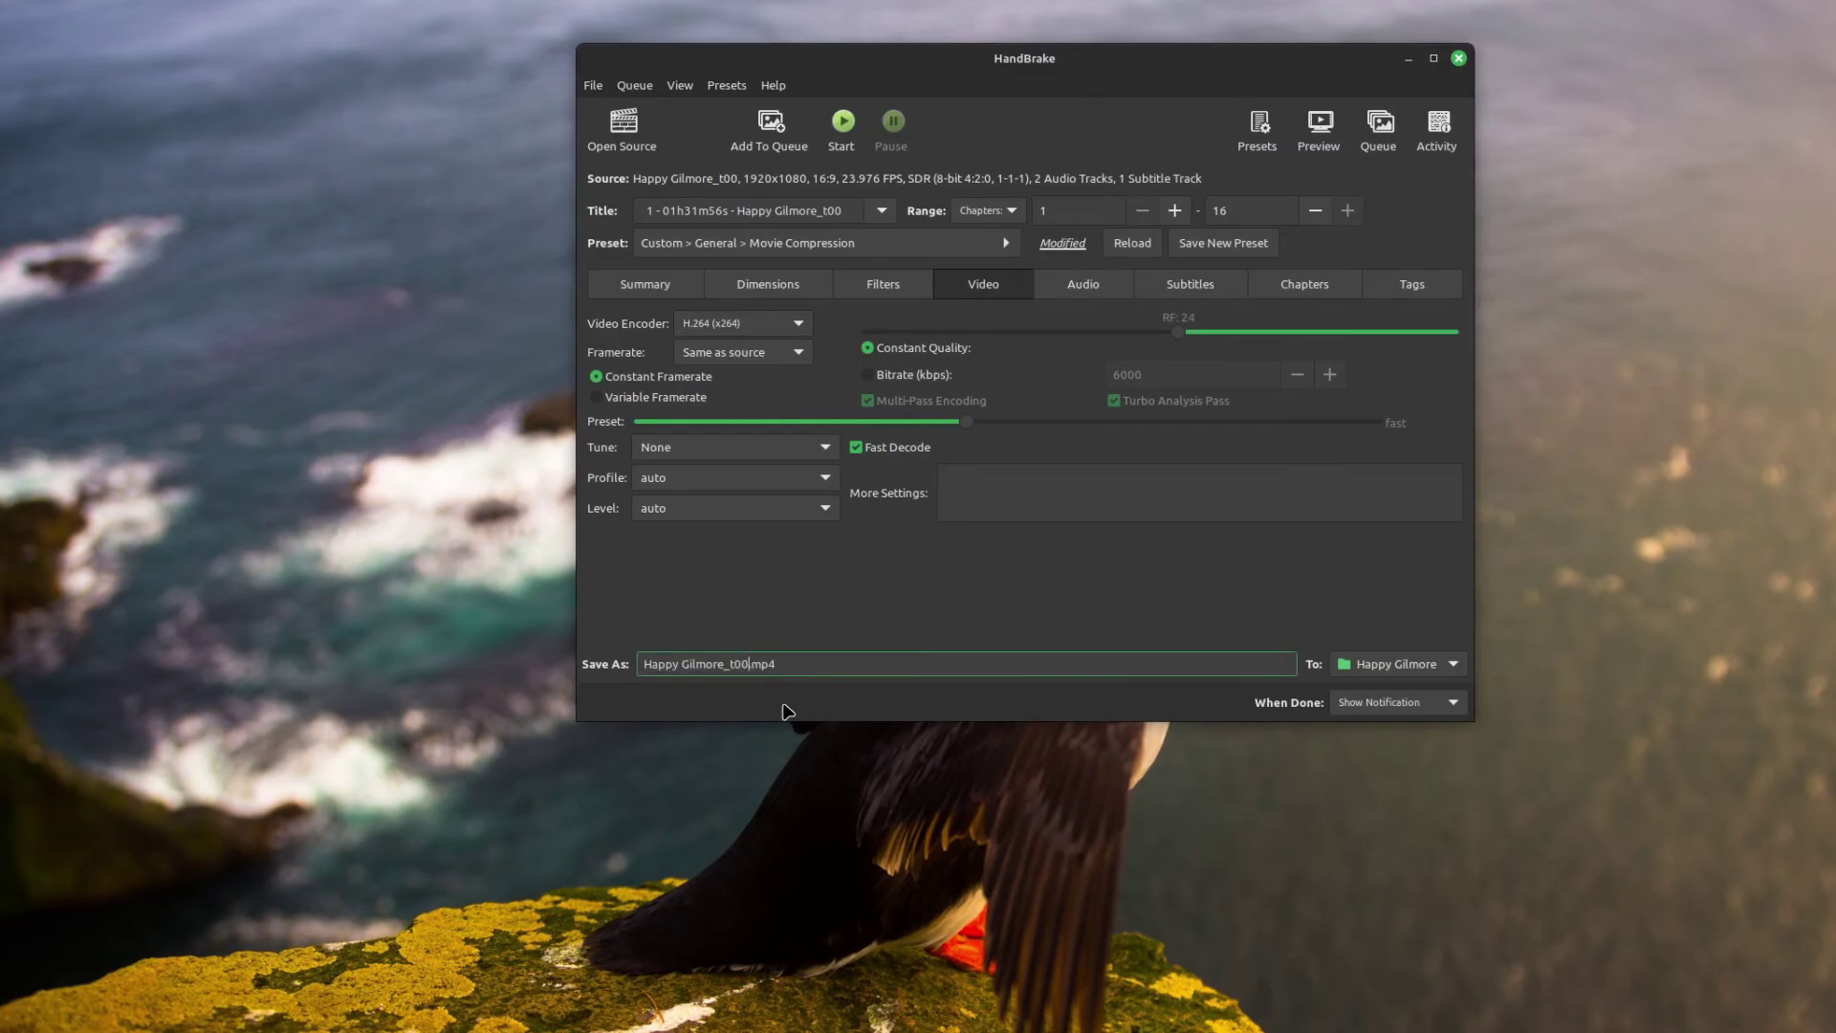
{"action": "key", "text": "BackSpace"}
{"action": "key", "text": "BackSpace"}
{"action": "key", "text": "BackSpace"}
{"action": "key", "text": "BackSpace"}
{"action": "left_click", "coordinate": [847, 141]}
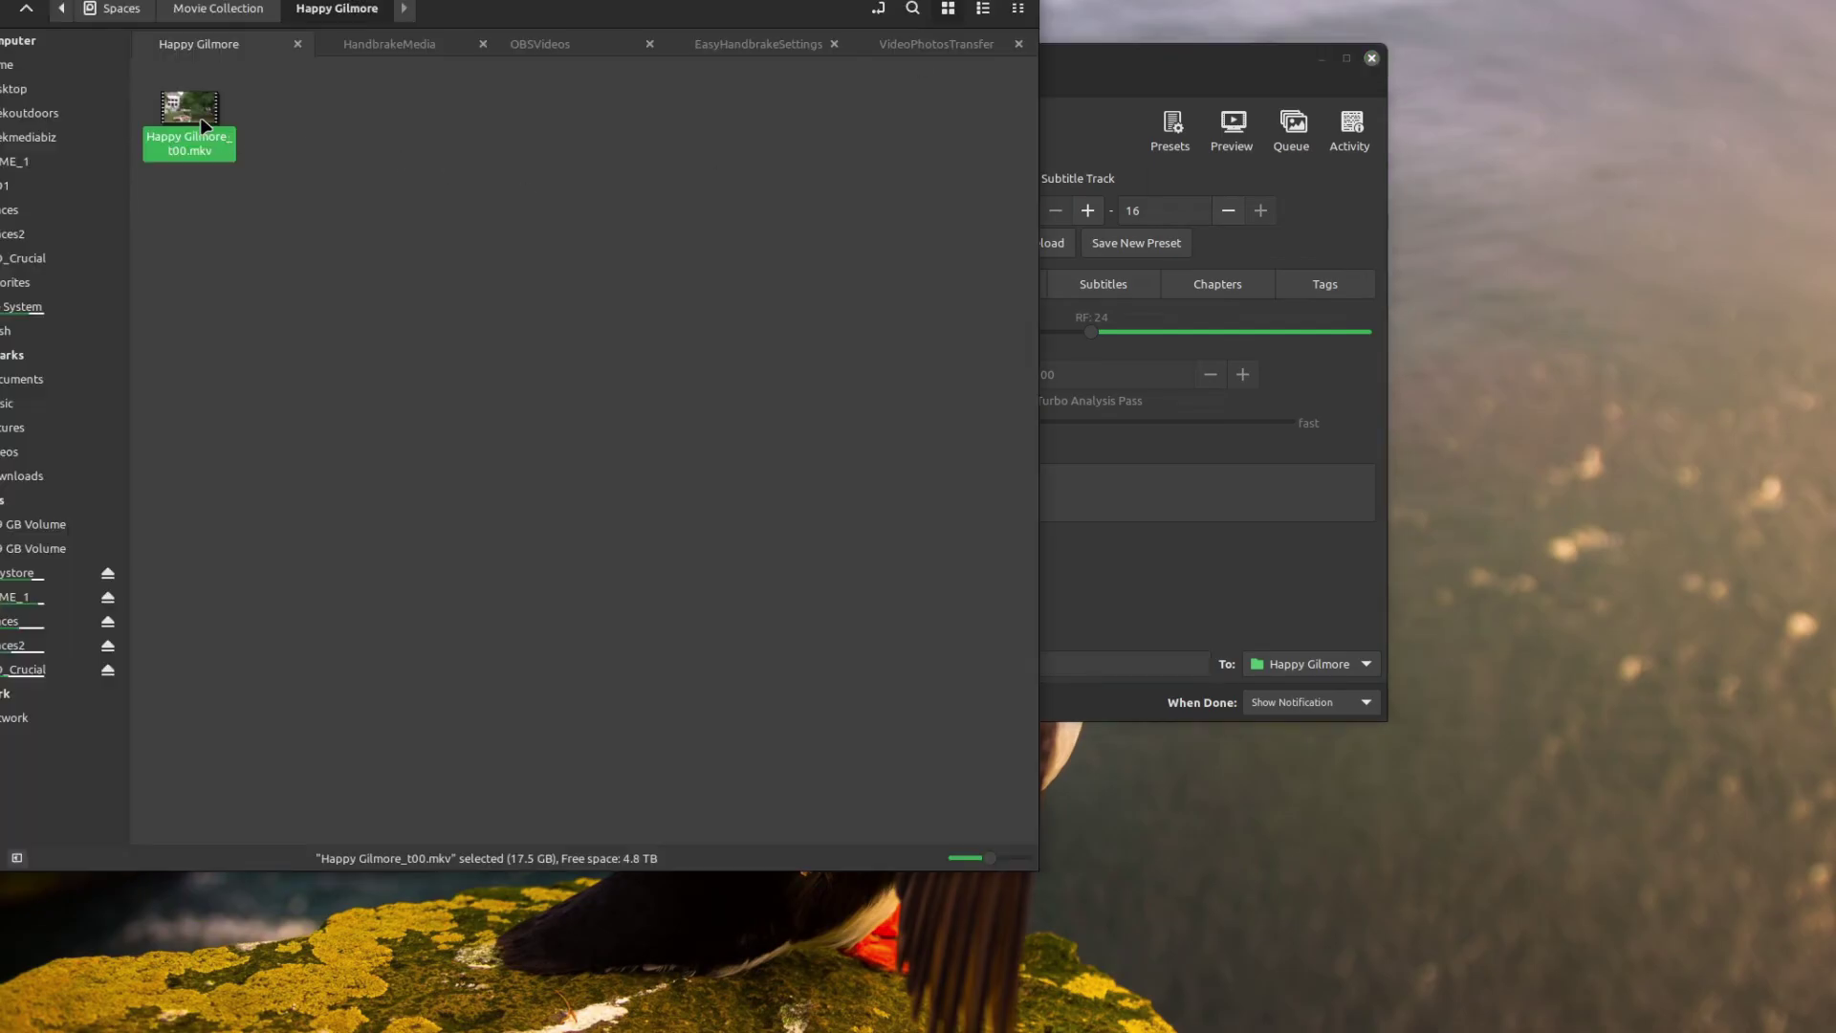
Check the original Happy Gilmore_t00.mkv's properties, showing its 17.5 GB size
{"action": "right_click", "coordinate": [202, 124]}
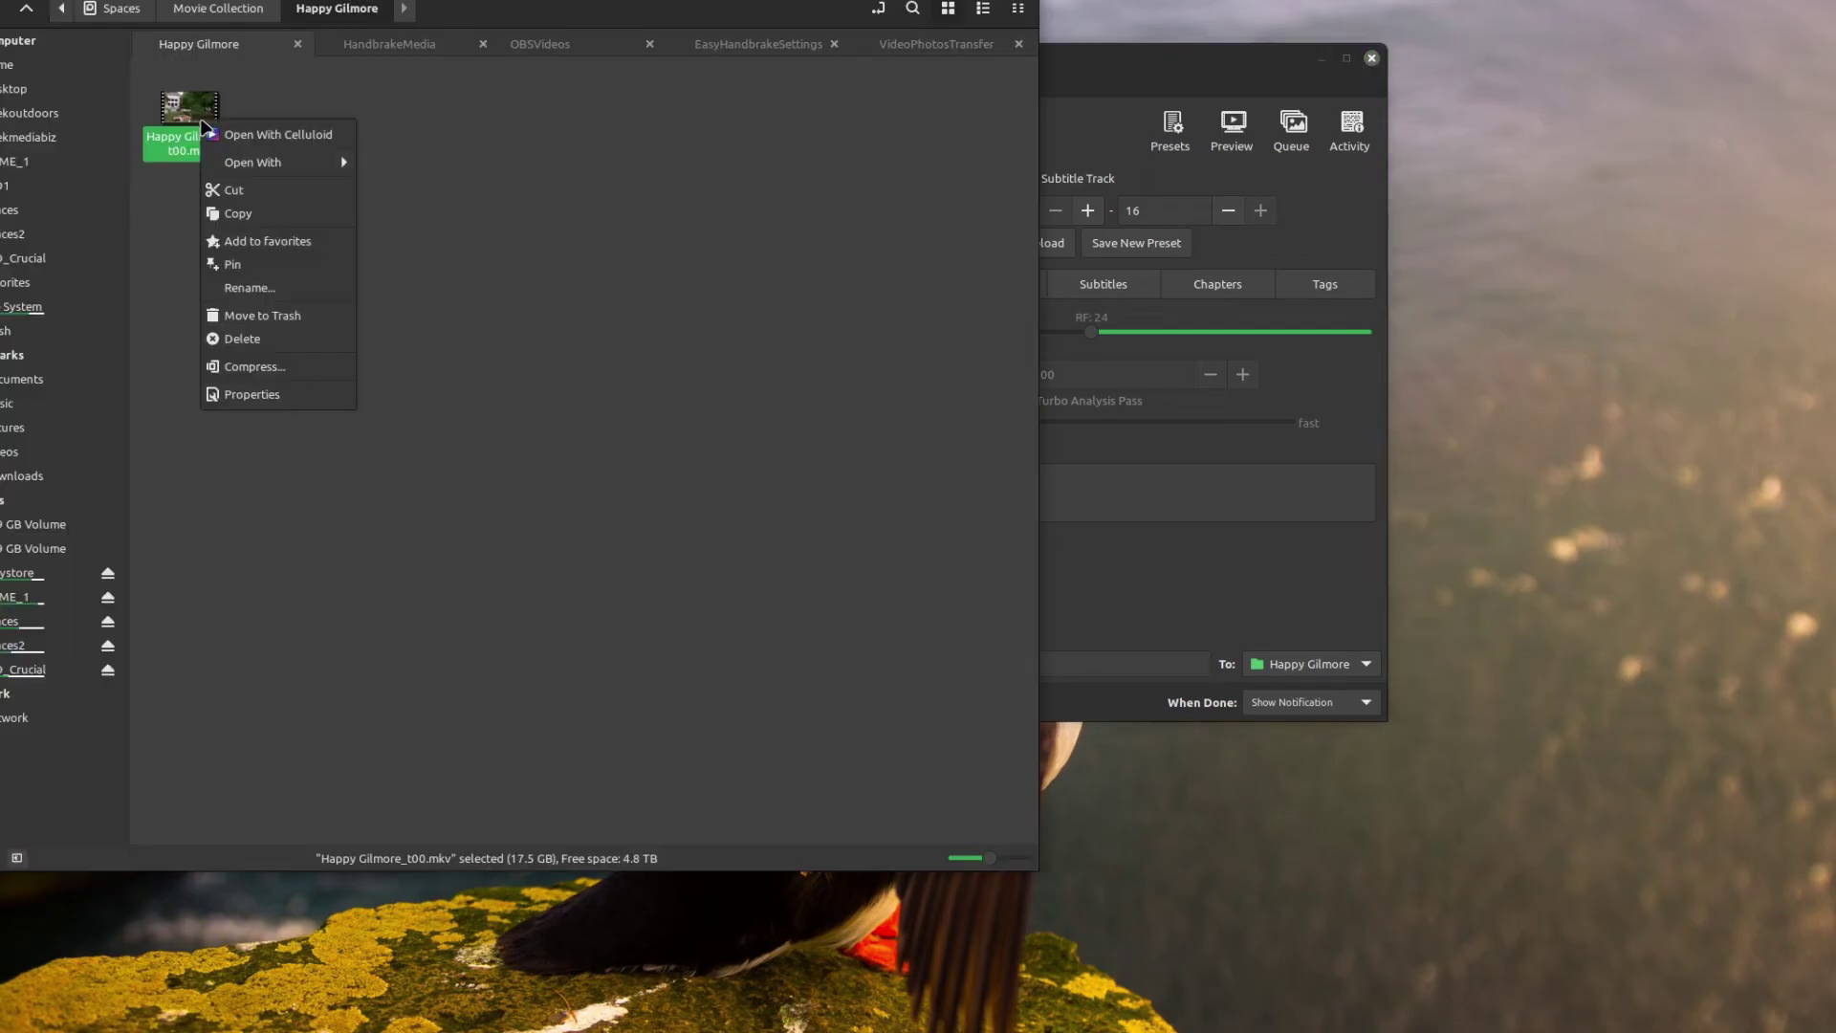
{"action": "left_click", "coordinate": [287, 395]}
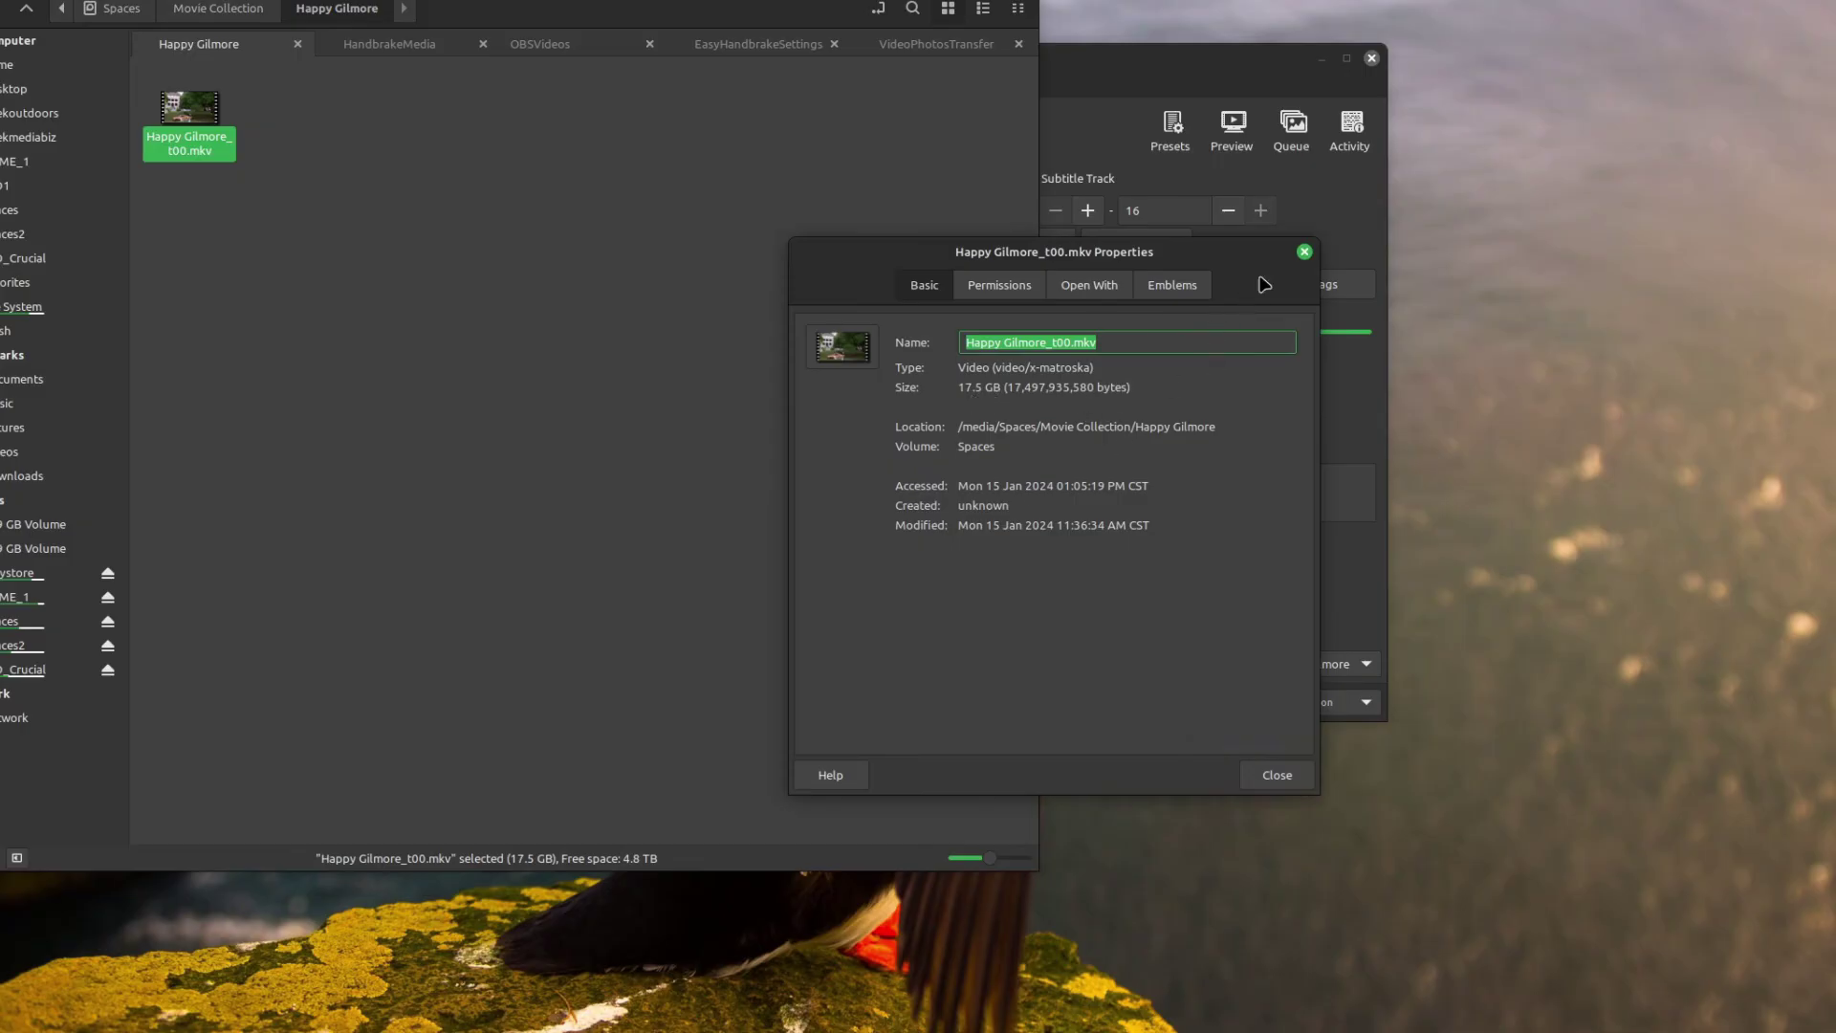
{"action": "left_click", "coordinate": [1305, 251]}
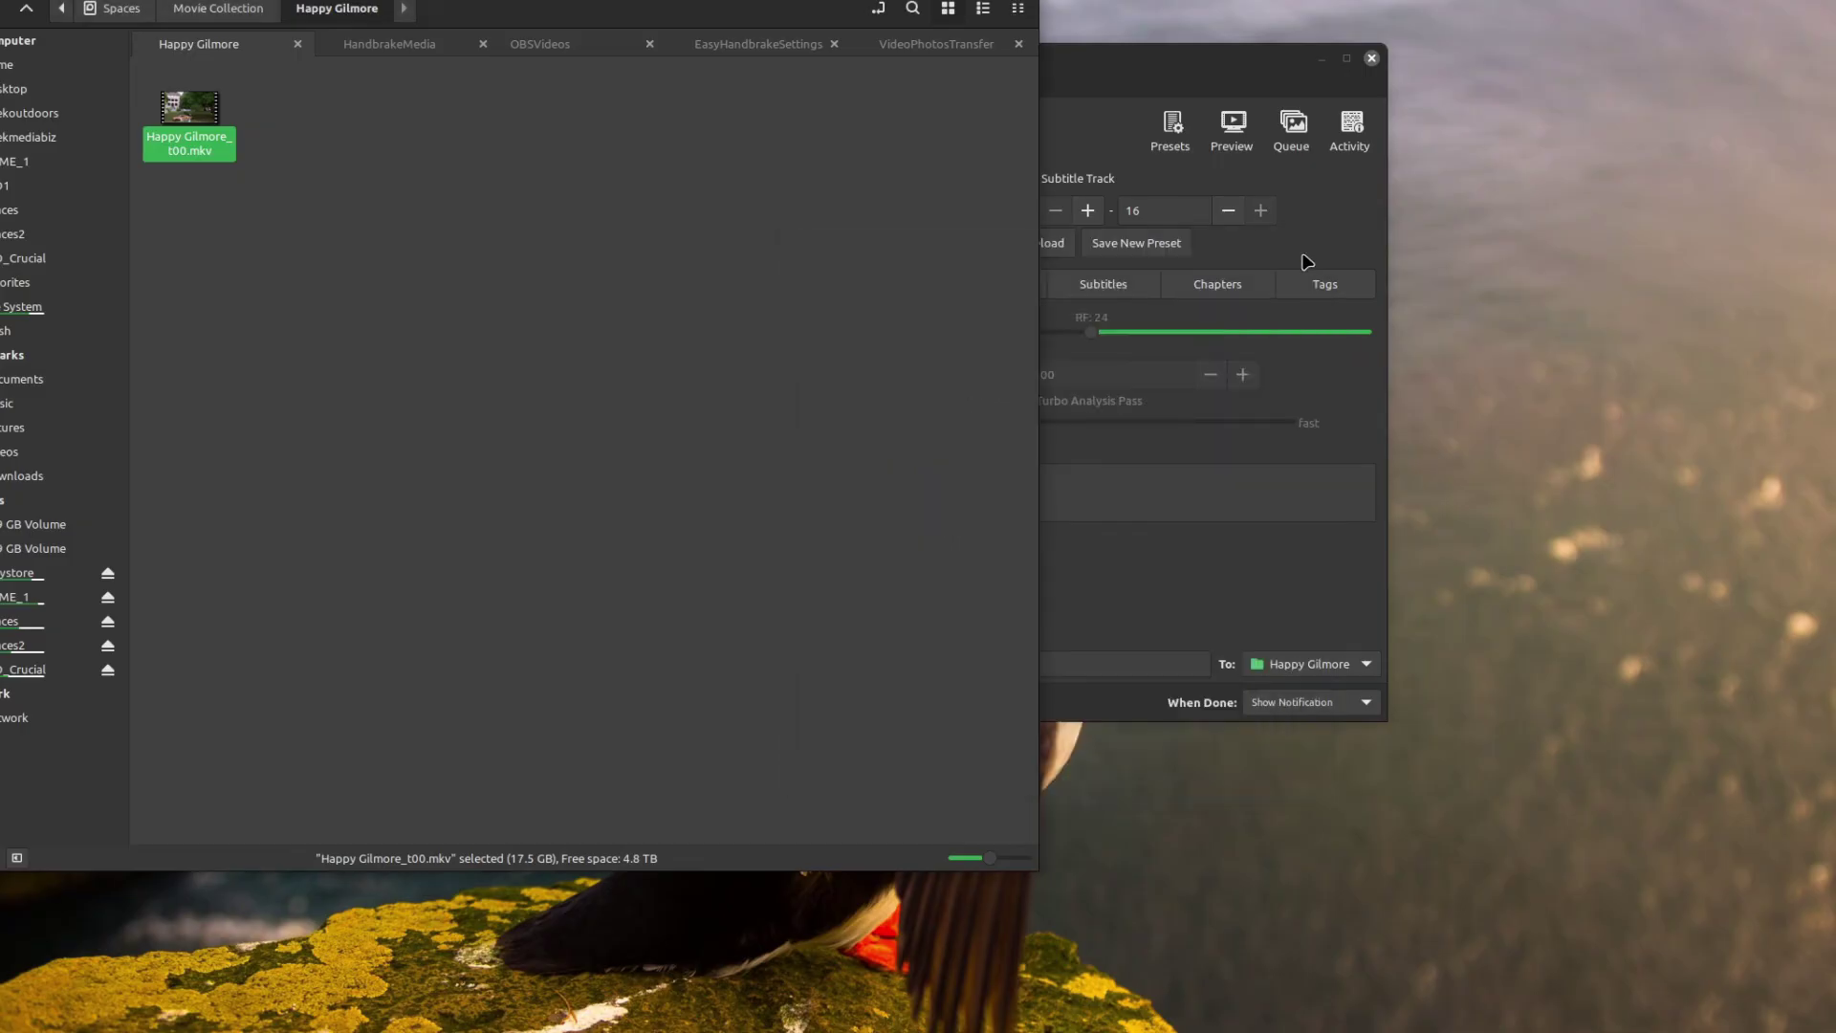
Open the encoded Happy Gilmore.mp4's properties in HandbrakeMedia and compare its 3.4 GB size against the MKV
{"action": "left_click", "coordinate": [379, 48]}
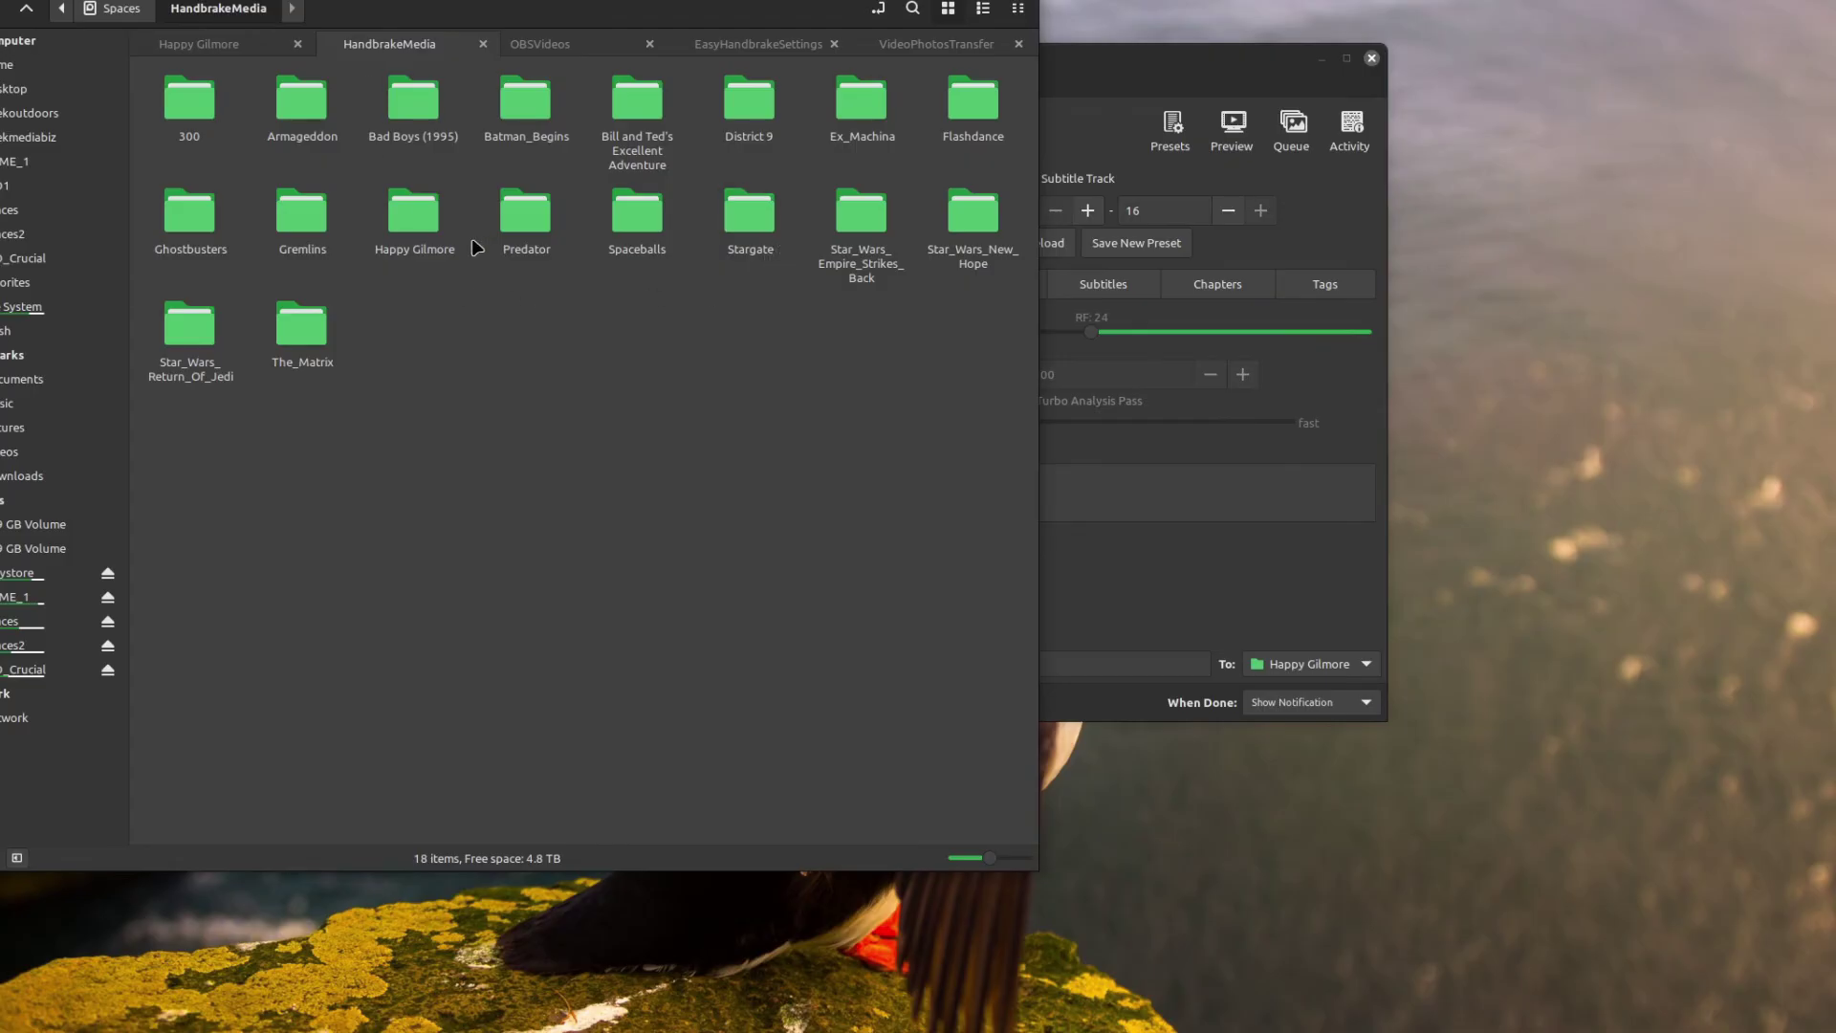
{"action": "double_click", "coordinate": [418, 220]}
{"action": "right_click", "coordinate": [201, 124]}
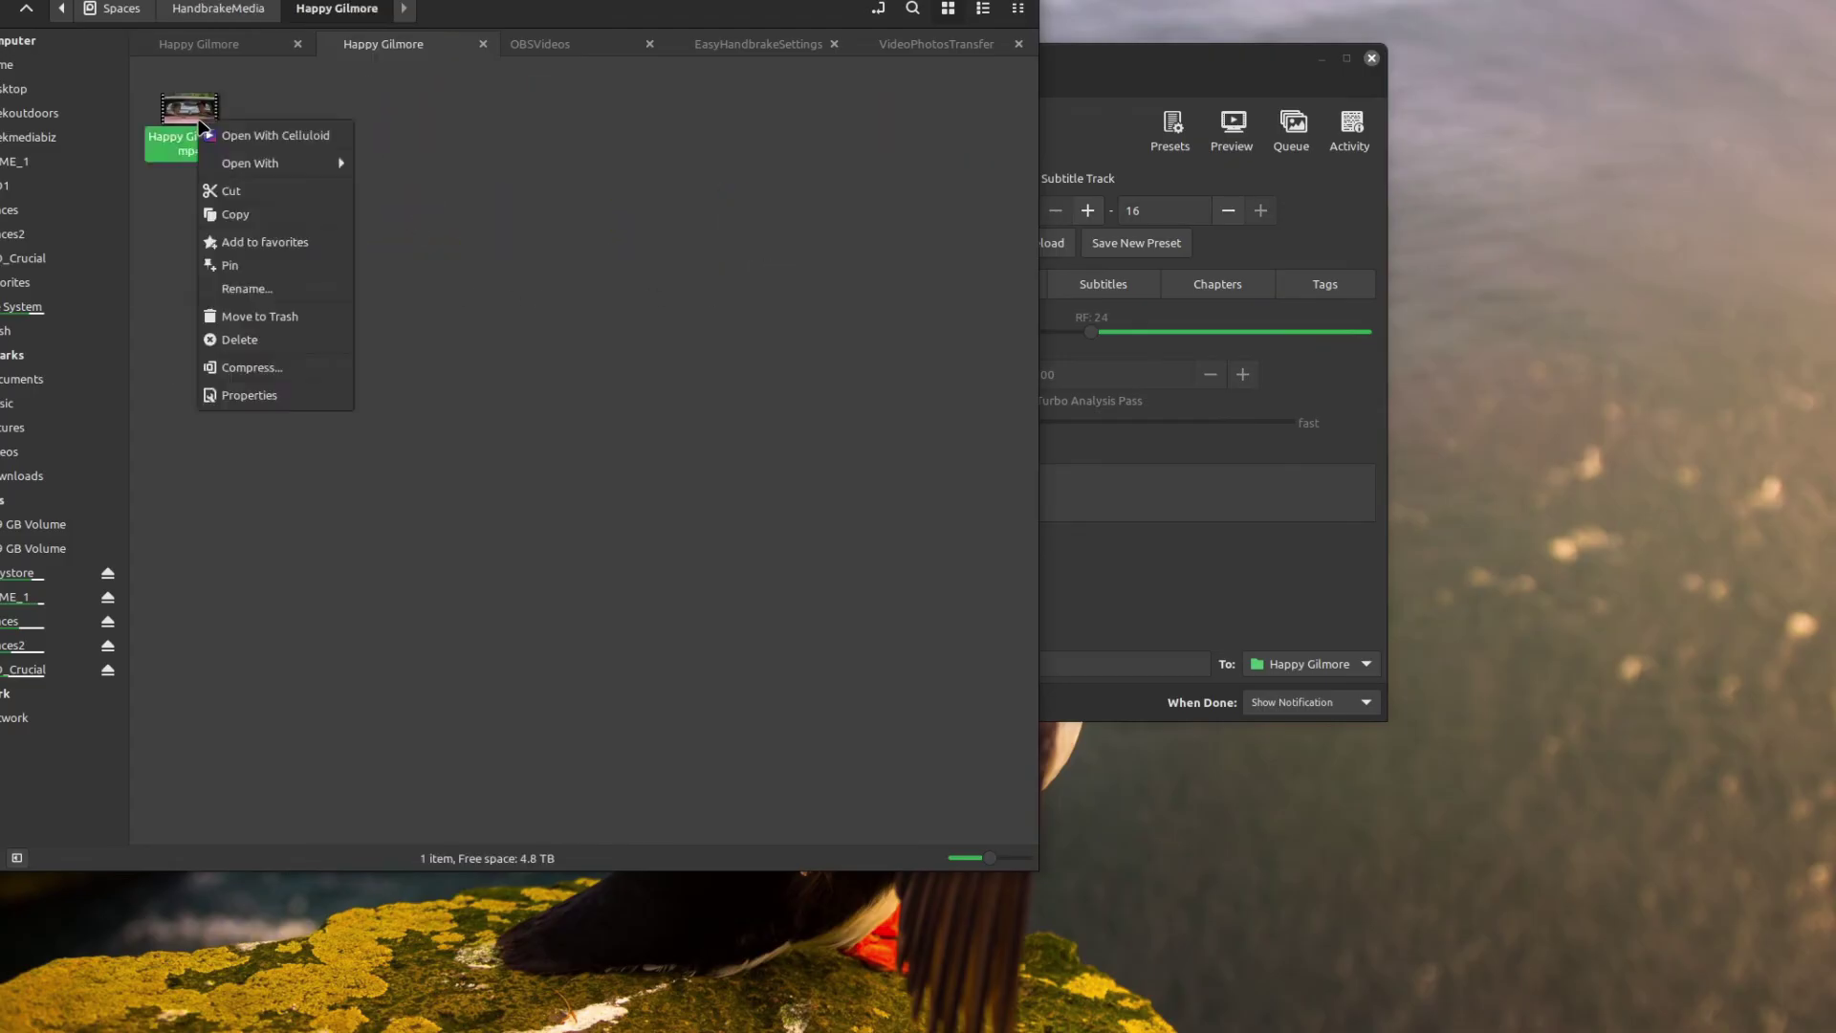
{"action": "left_click", "coordinate": [272, 393]}
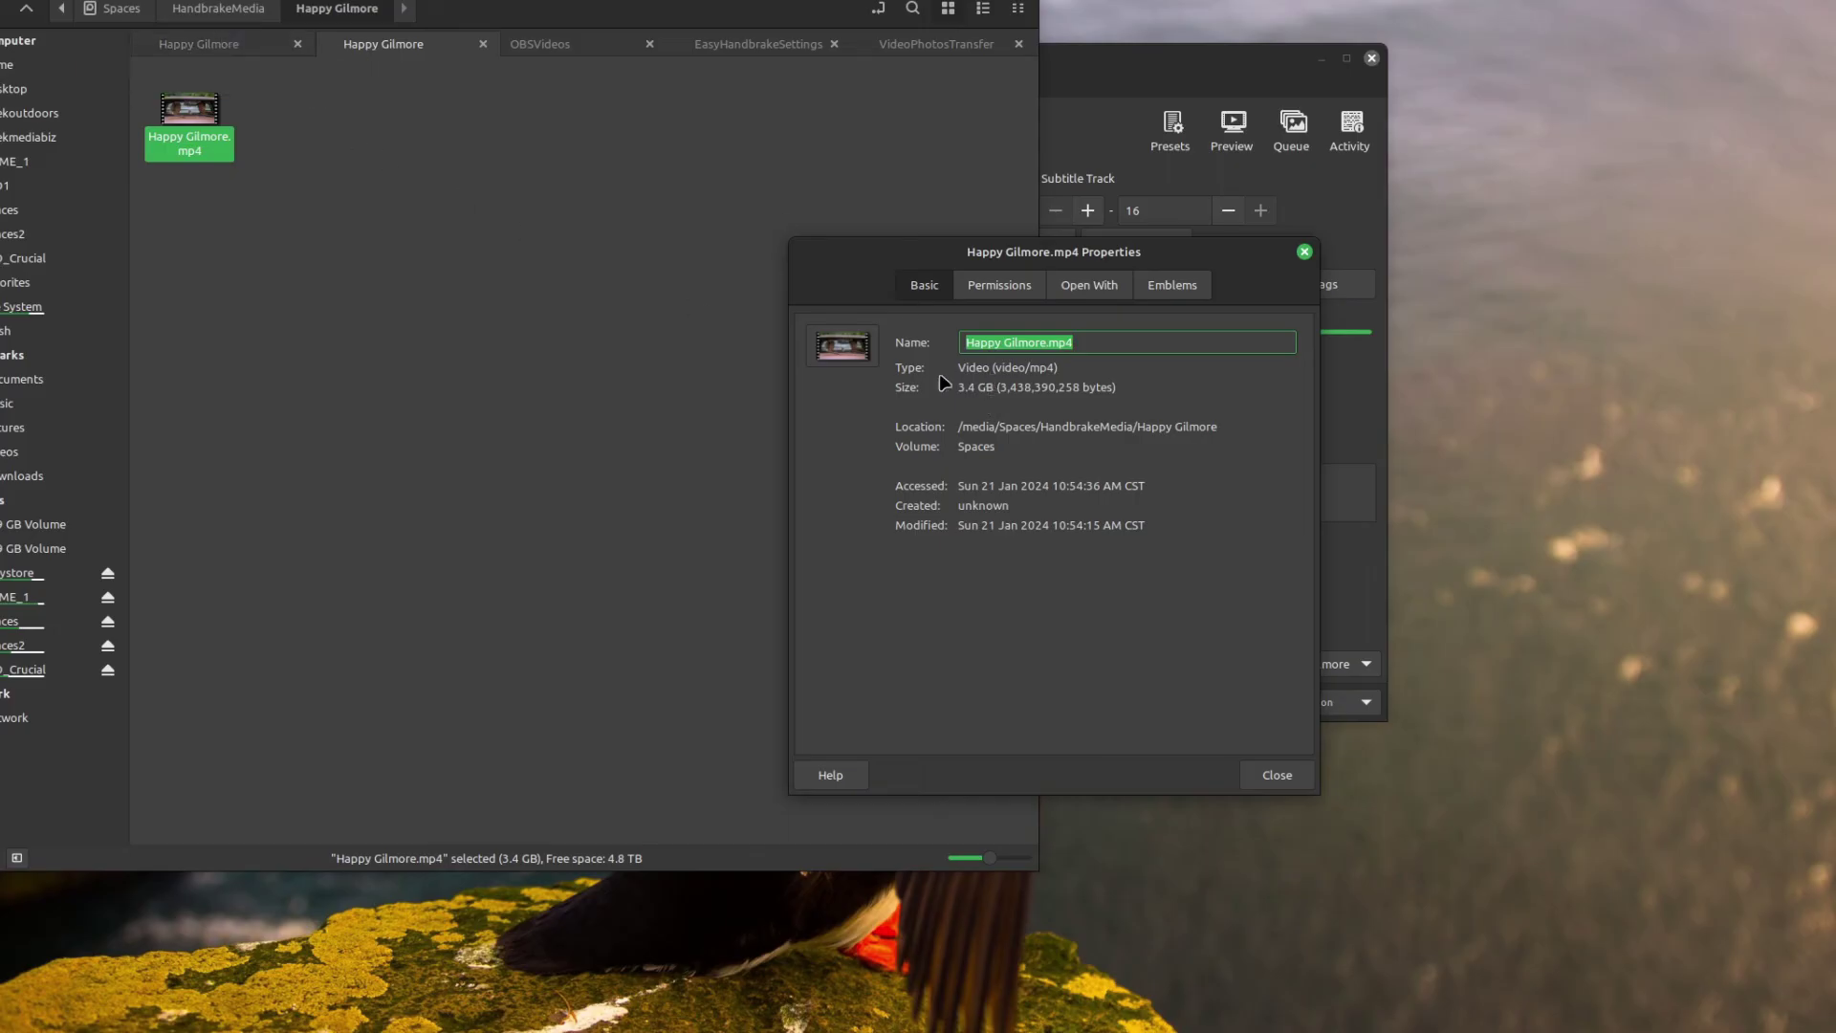
{"action": "left_click", "coordinate": [182, 45]}
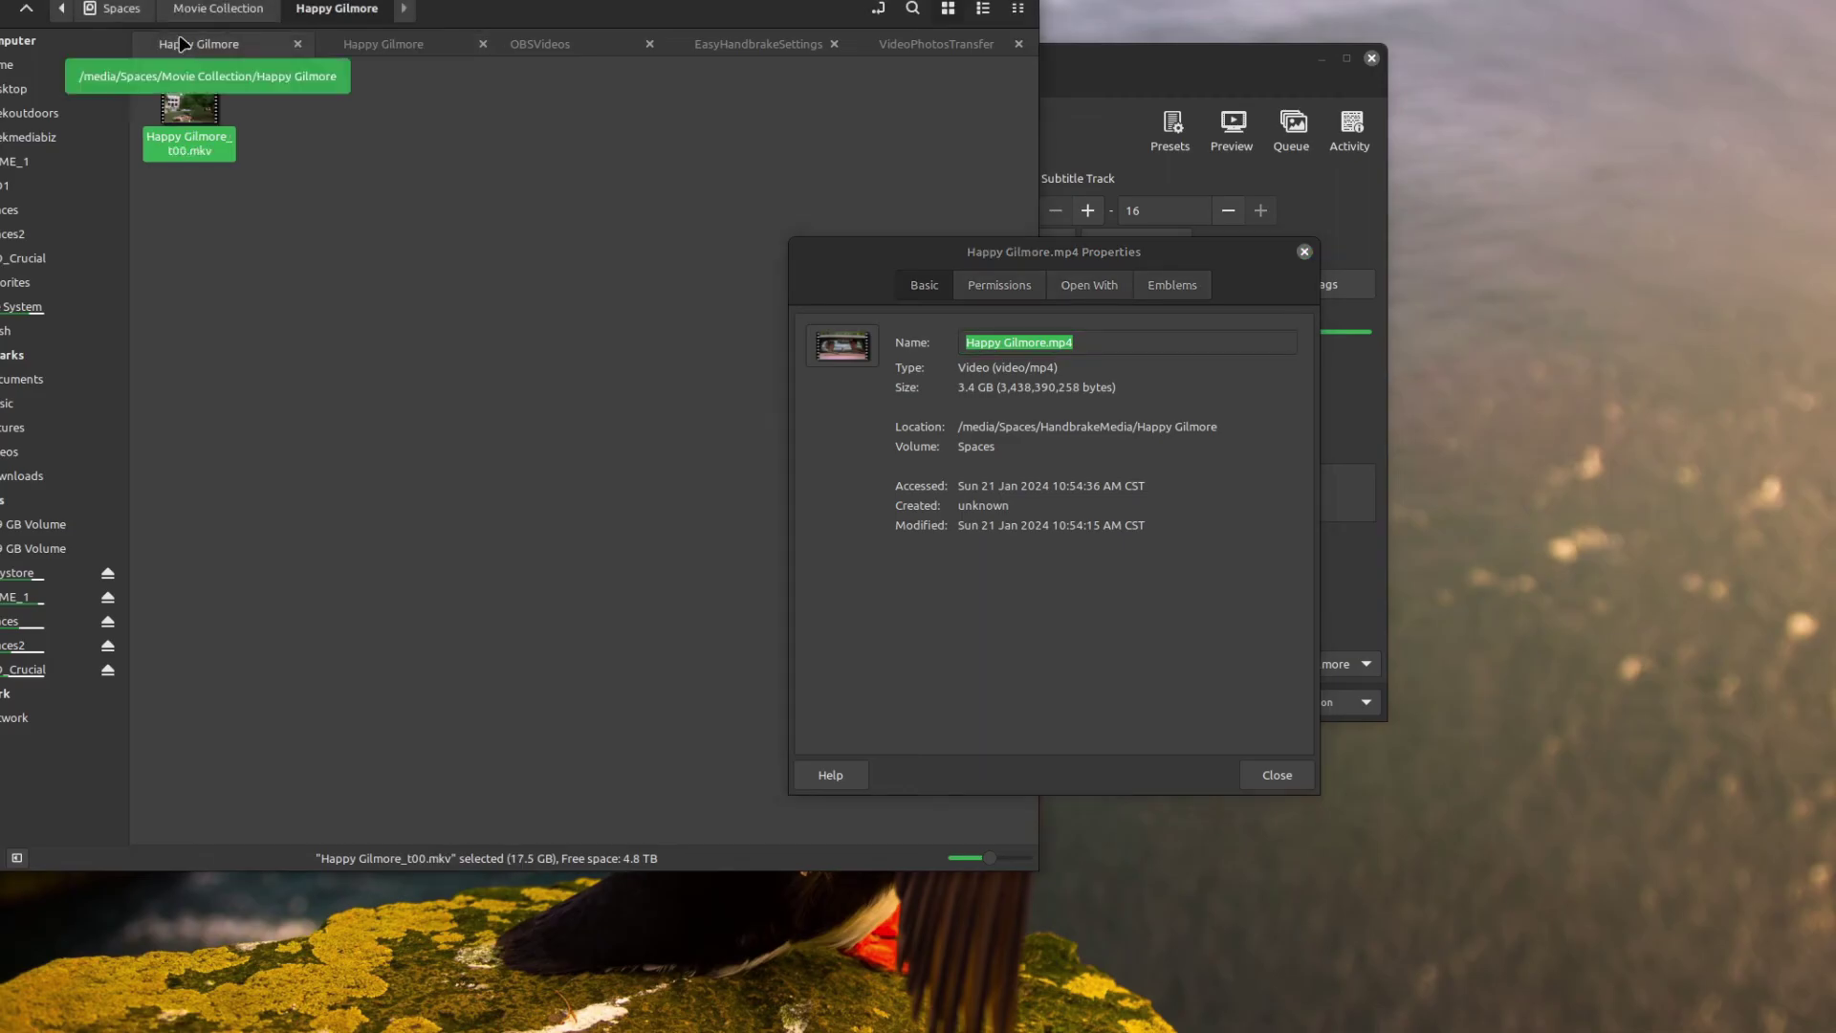
{"action": "left_click", "coordinate": [361, 45]}
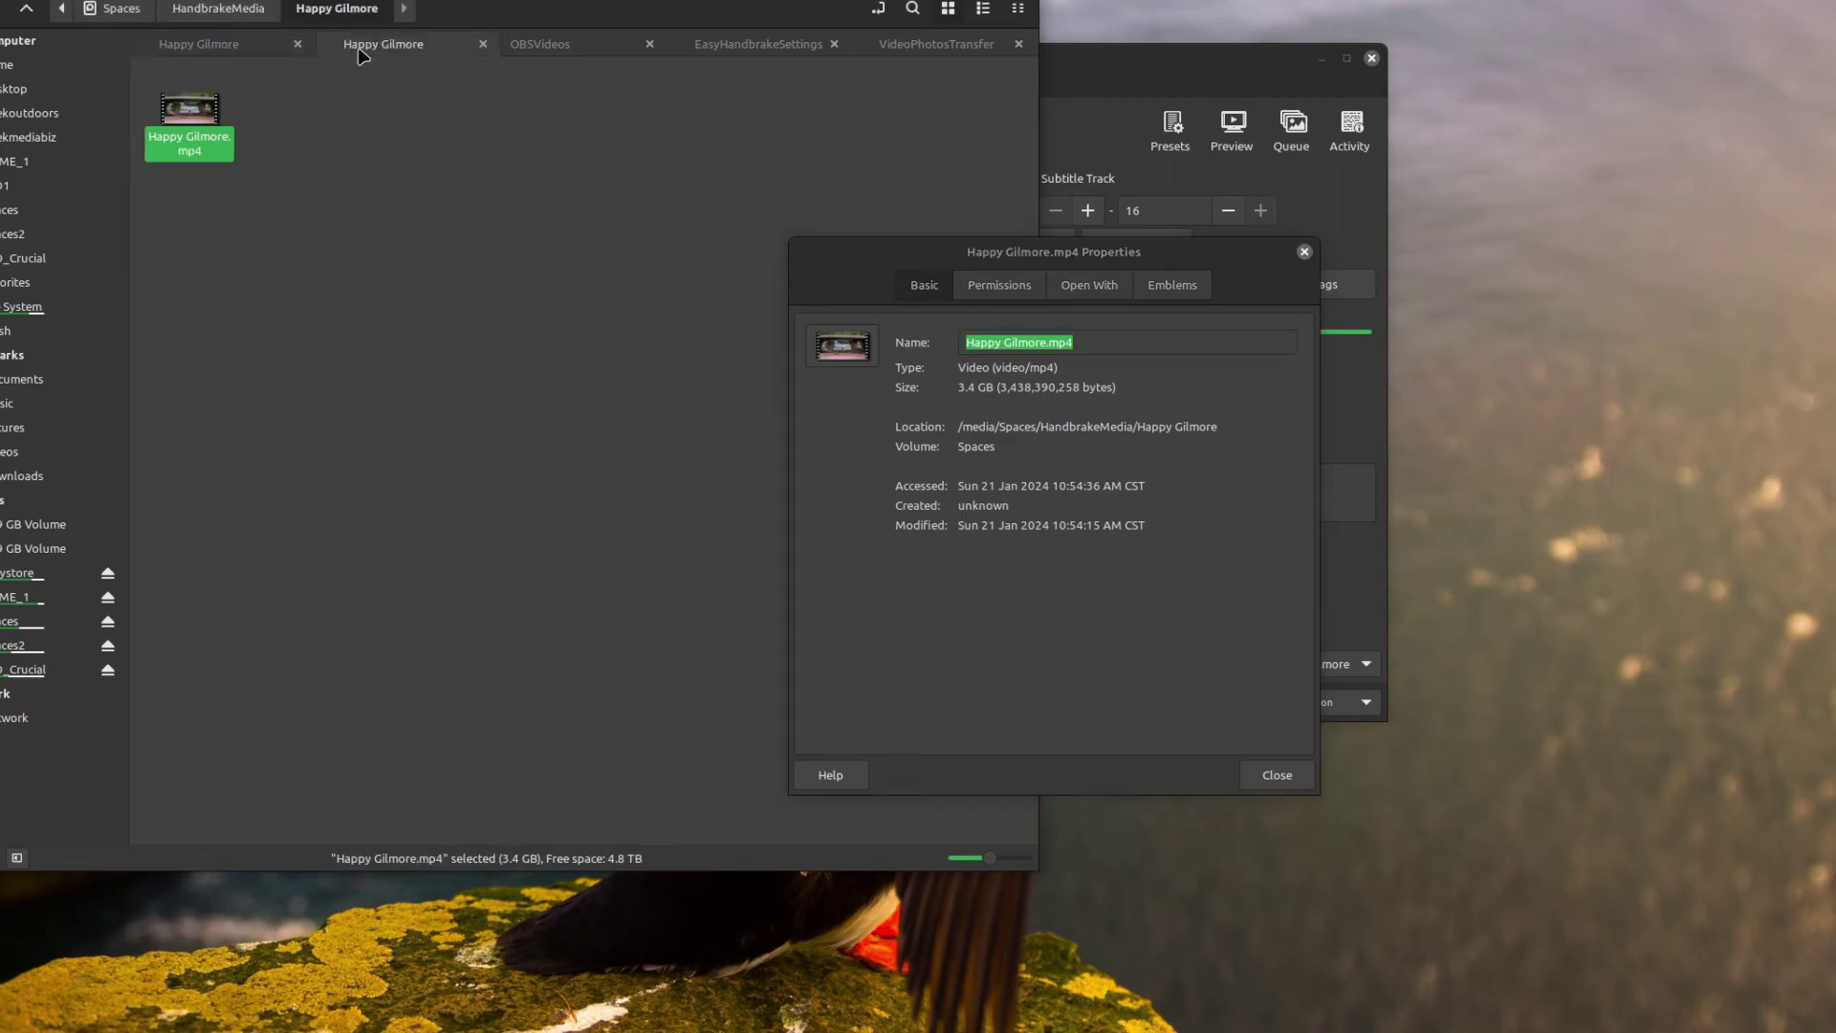
{"action": "left_click", "coordinate": [1304, 251]}
{"action": "left_click", "coordinate": [216, 47]}
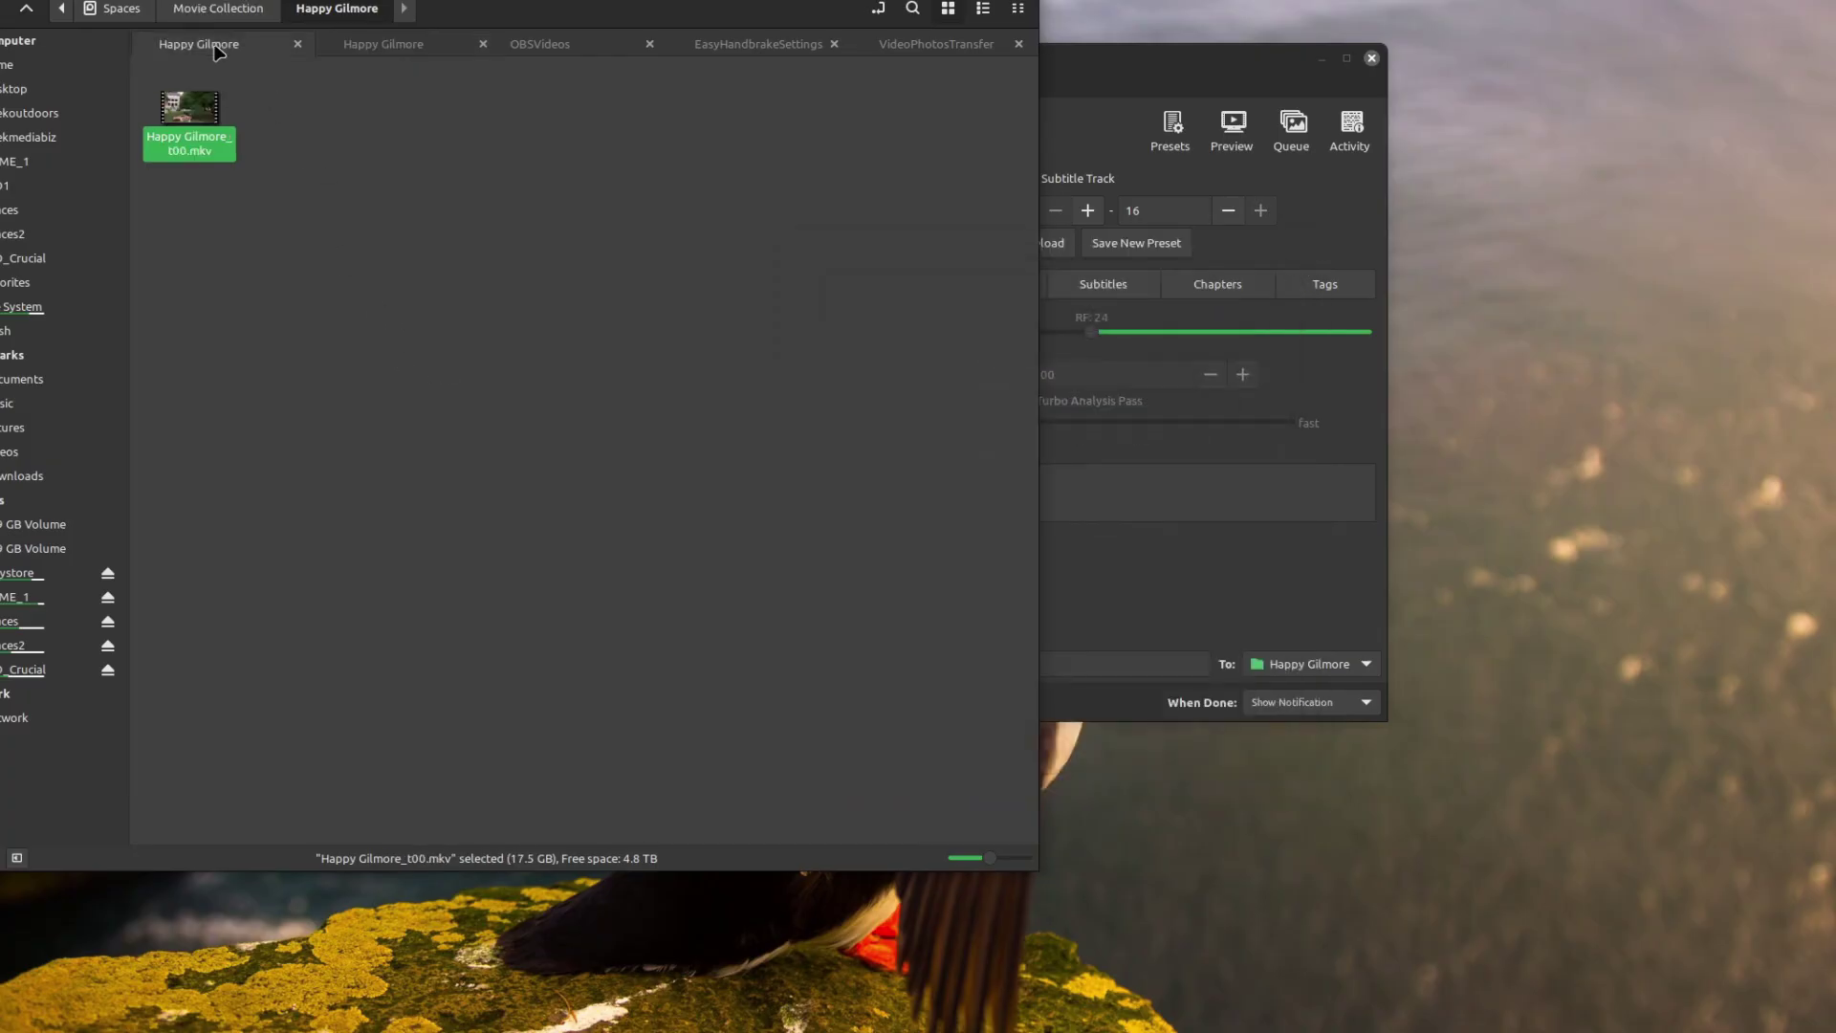
Play the original Happy Gilmore_t00.mkv in Celluloid
{"action": "left_click", "coordinate": [373, 182]}
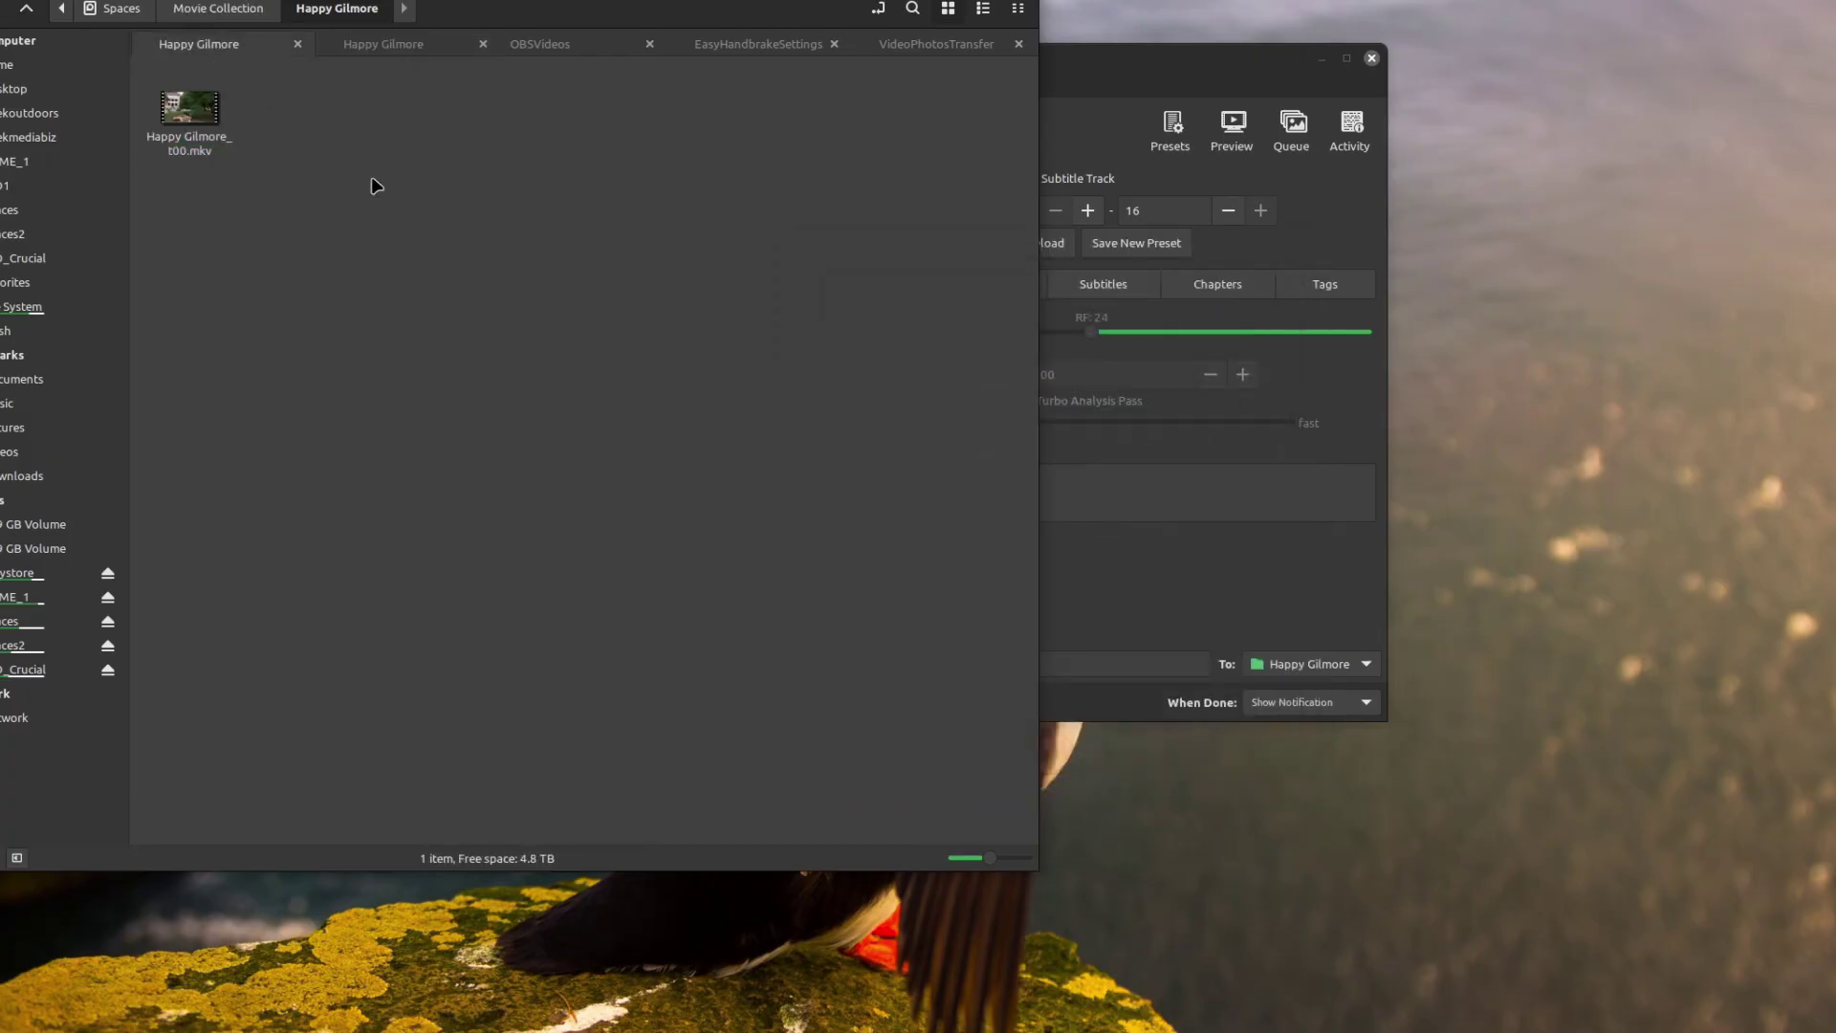
{"action": "left_click", "coordinate": [191, 115]}
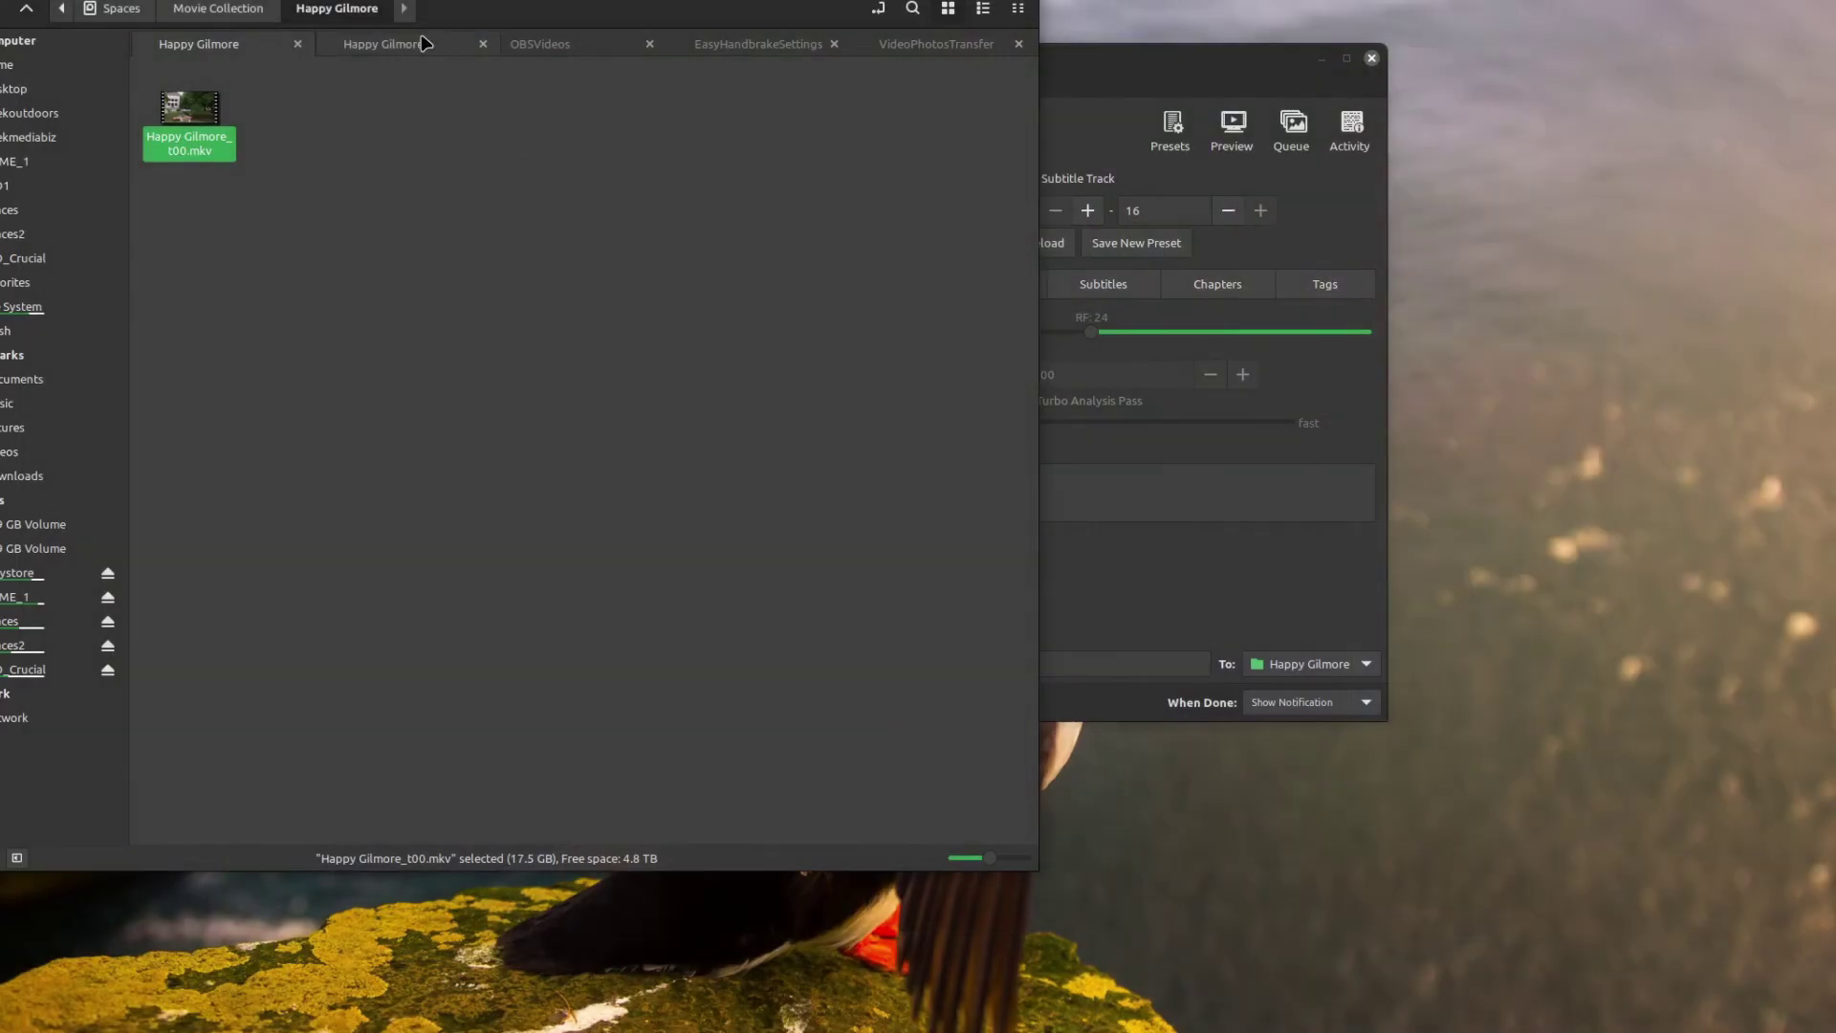
Play the encoded Happy Gilmore.mp4 in Celluloid to check the result
{"action": "double_click", "coordinate": [187, 113]}
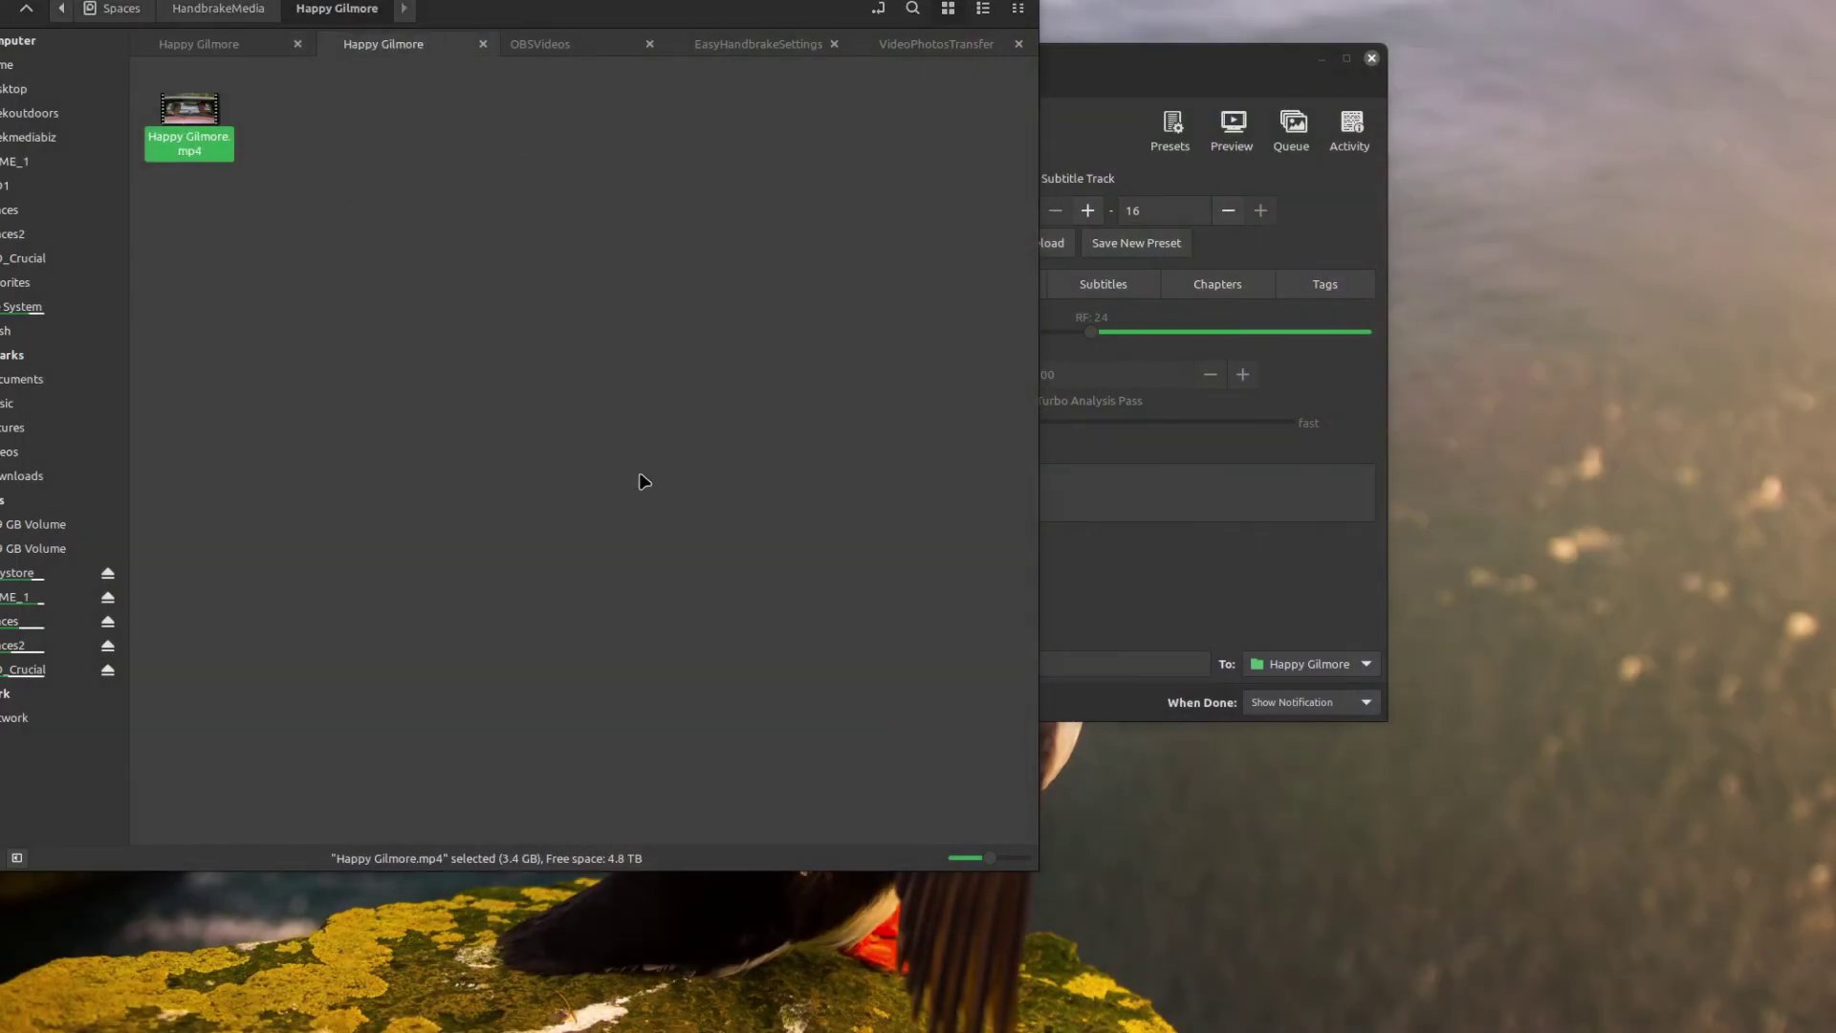